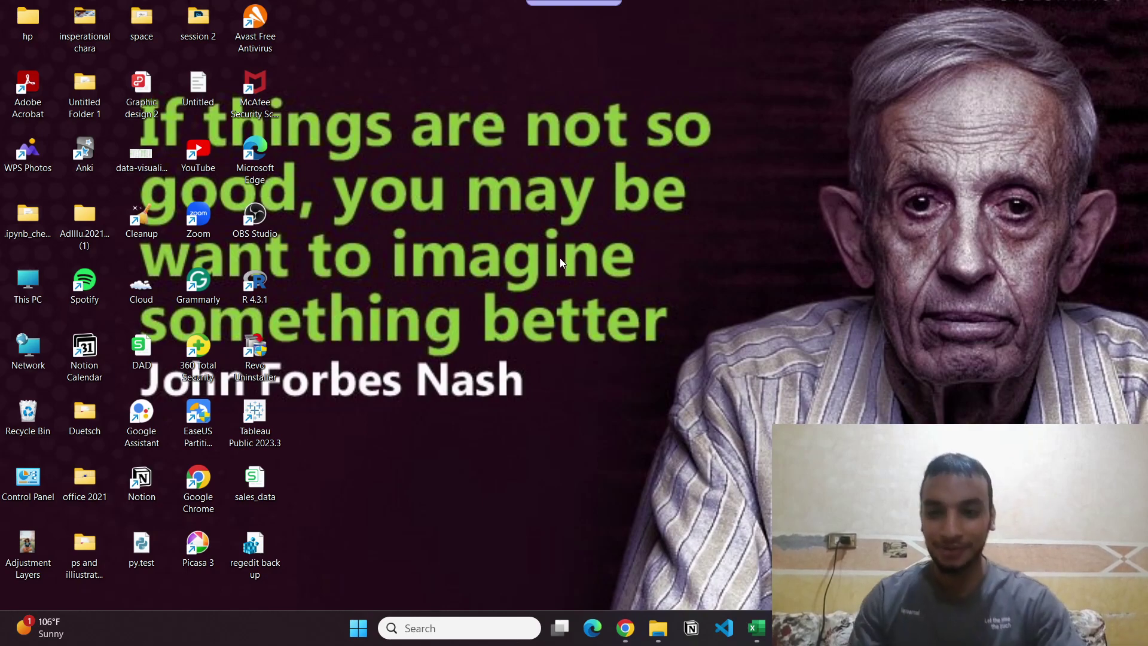
Step: Bring up the udemy_courses workbook in Excel and switch to a new tab in Chrome
left_click(747, 555)
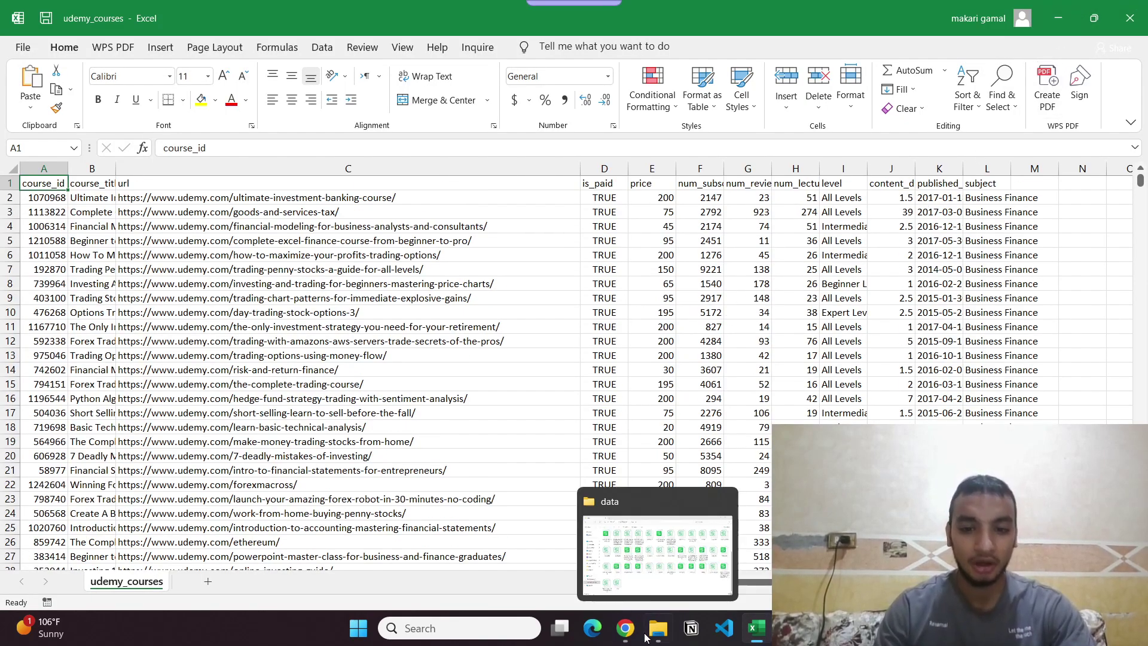
left_click(660, 577)
type("ة")
key("BackSpace")
type("MIR")
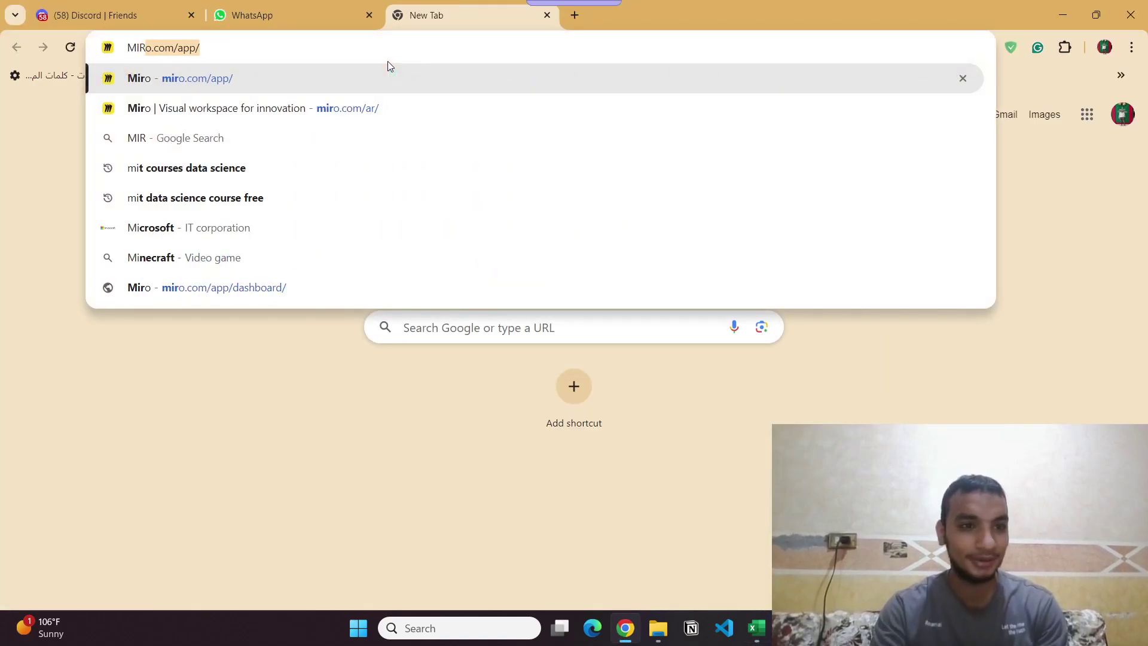
key("Escape")
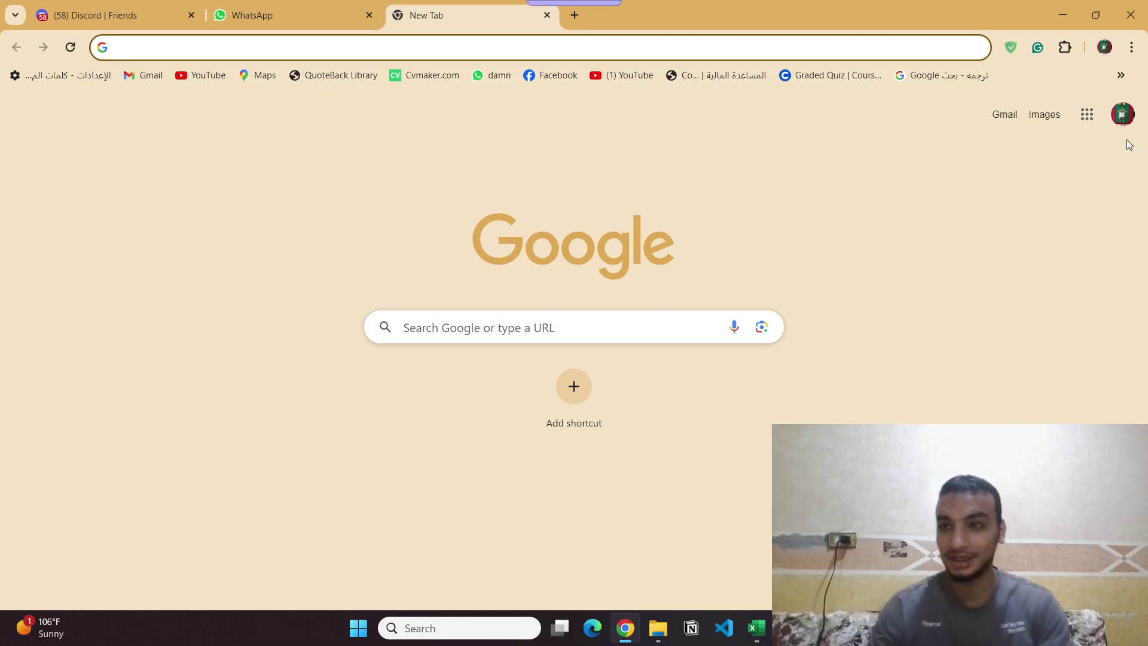
Step: Open Jamboard from the list of Google apps and create a new blank jam
left_click(1112, 118)
left_click(1086, 115)
scroll(986, 311, "down", 5)
scroll(1011, 335, "down", 3)
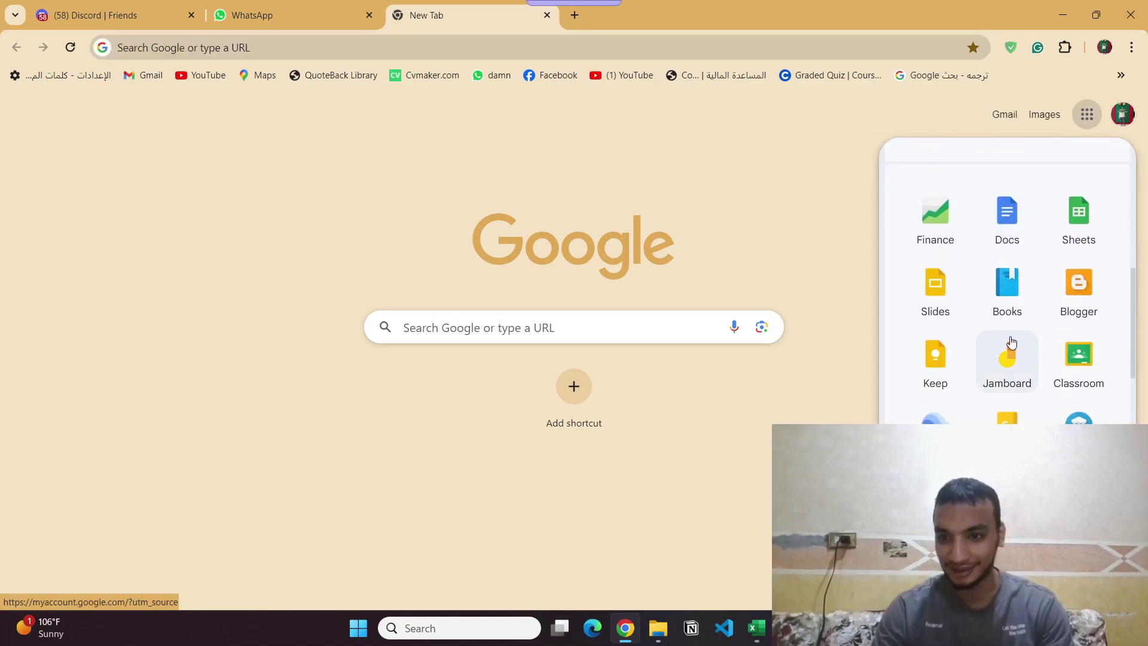
scroll(1030, 372, "down", 3)
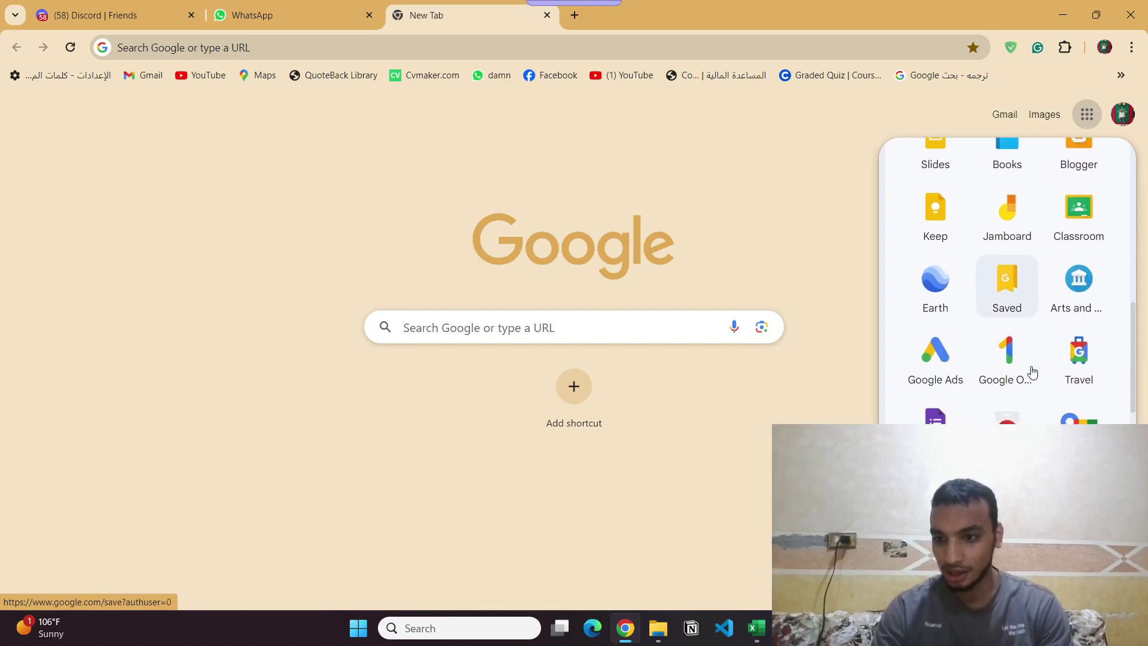
scroll(1004, 389, "up", 5)
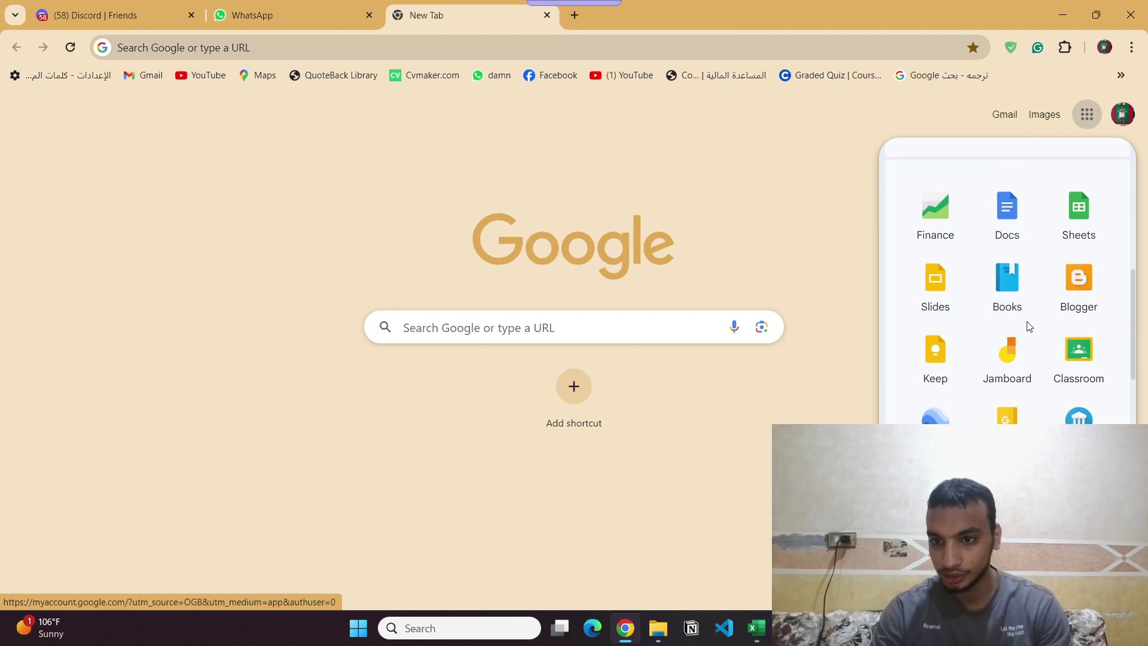
left_click(1008, 350)
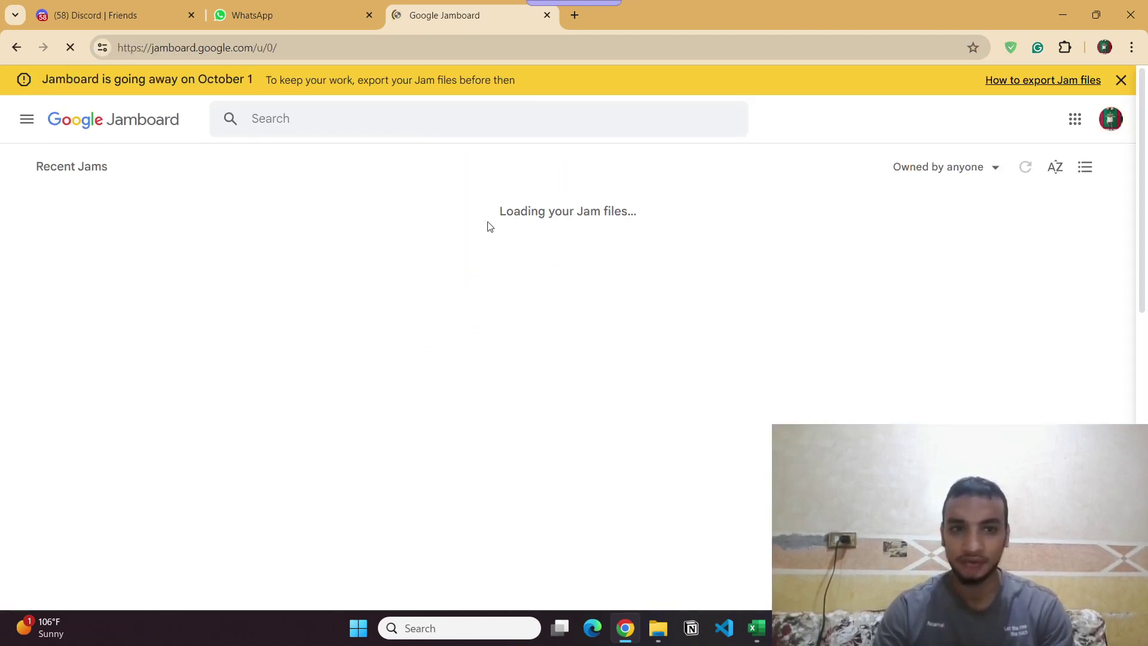
left_click(211, 306)
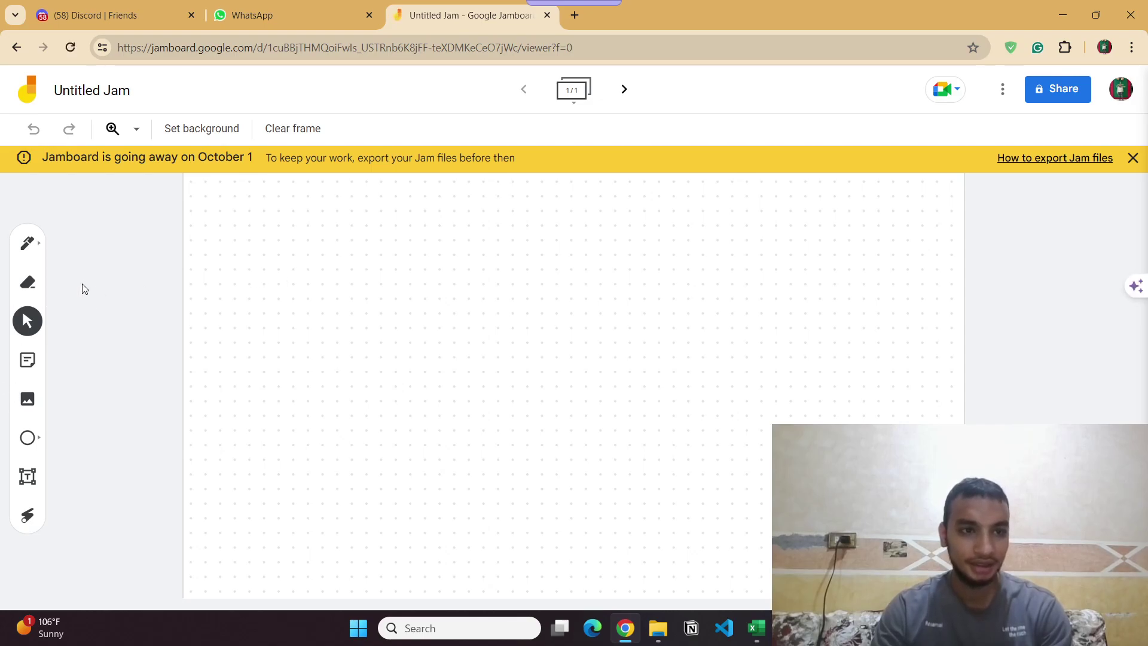
Step: Dismiss the Jamboard shutdown notice and draw a short vertical pen stroke on the blank frame
left_click(1133, 158)
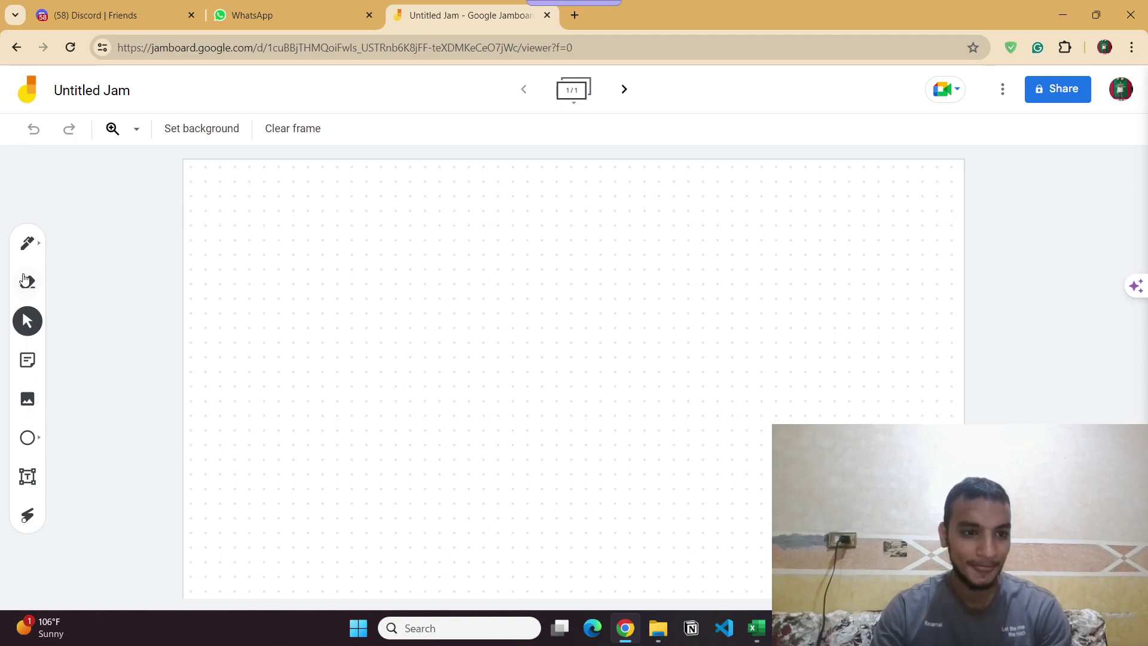
left_click(24, 279)
left_click(27, 242)
left_click(27, 321)
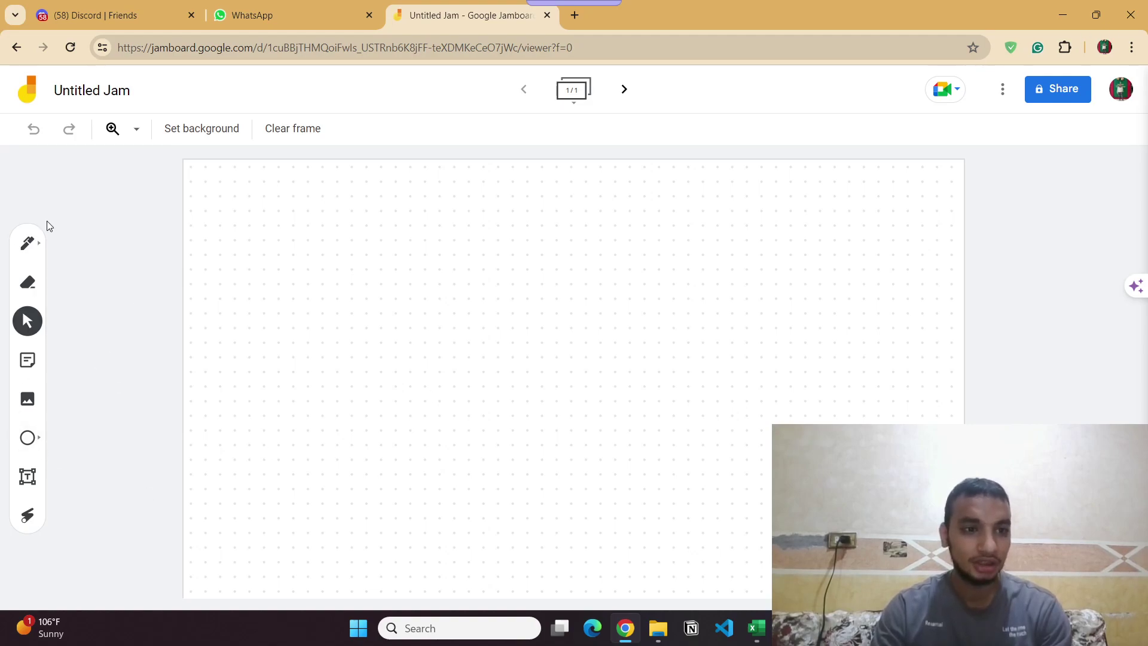
left_click(27, 256)
left_click_drag(322, 250, 323, 285)
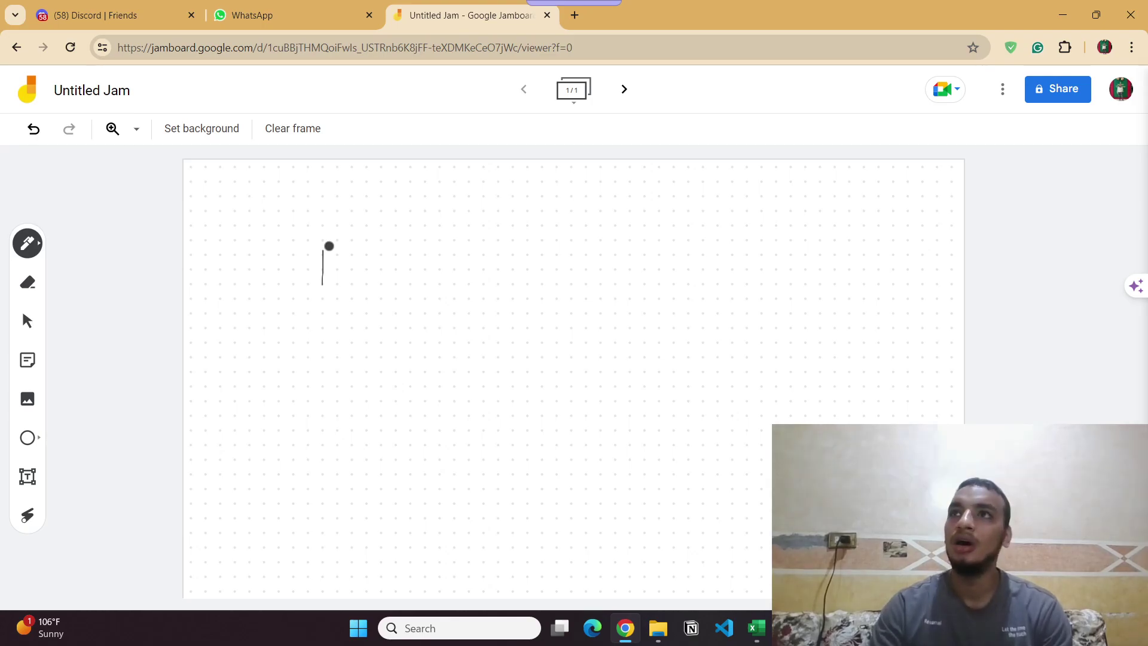
Step: Switch to the udemy_courses workbook in Excel, select the entire data range and look through its records
left_click(1062, 14)
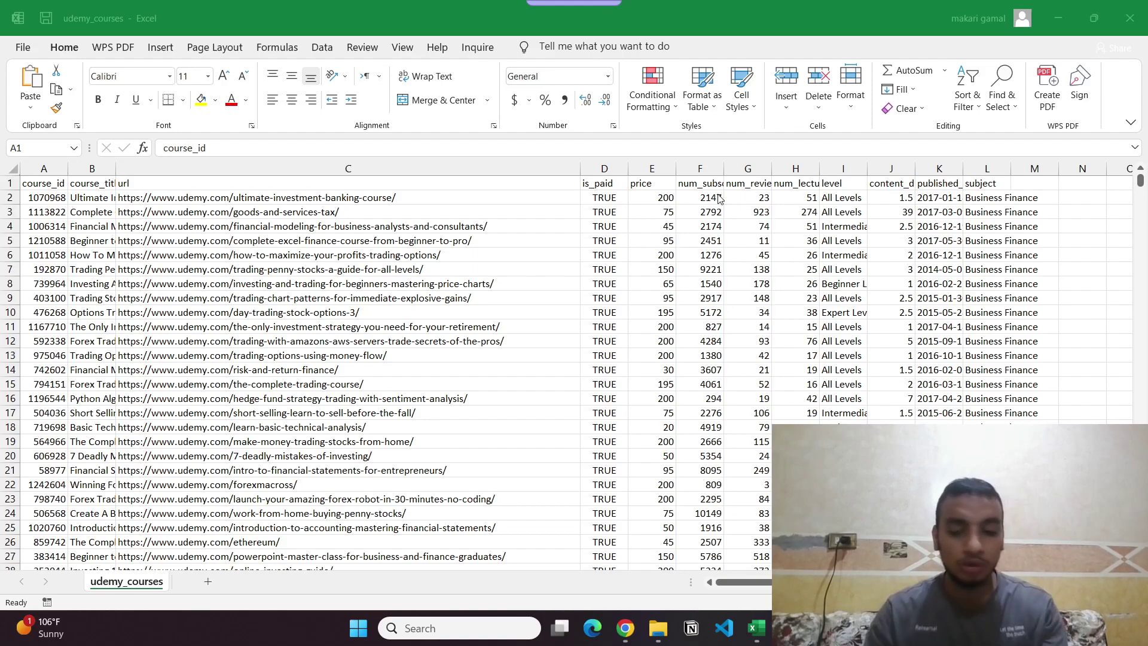
left_click(769, 622)
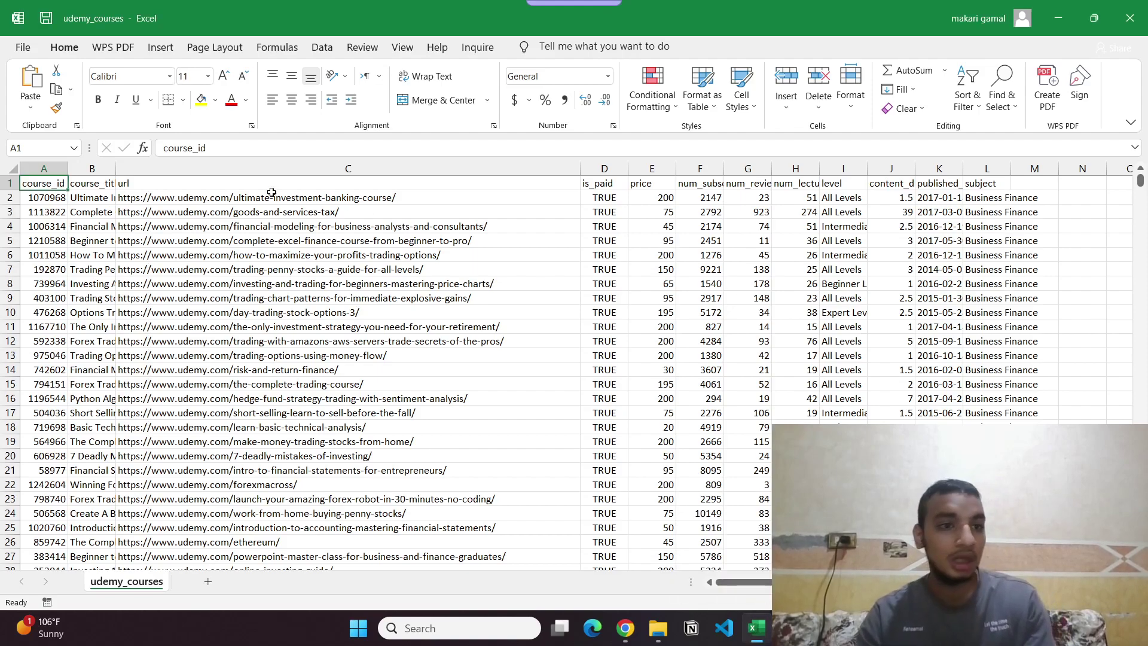
key("ctrl+shift+End")
scroll(478, 371, "up", 15)
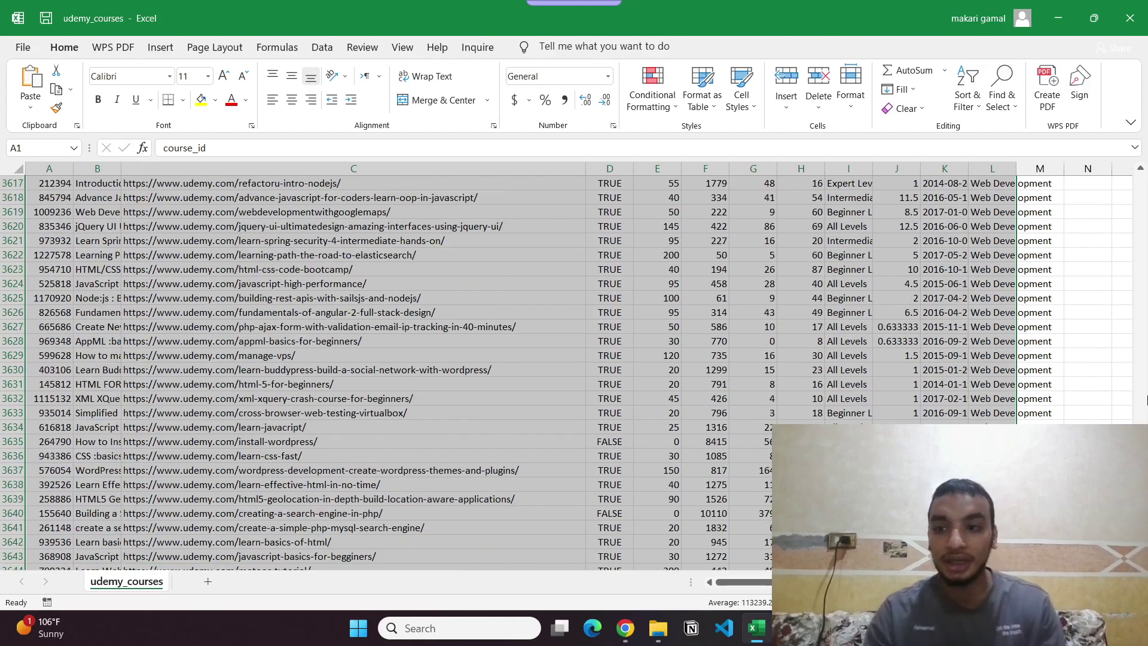
scroll(479, 370, "up", 20)
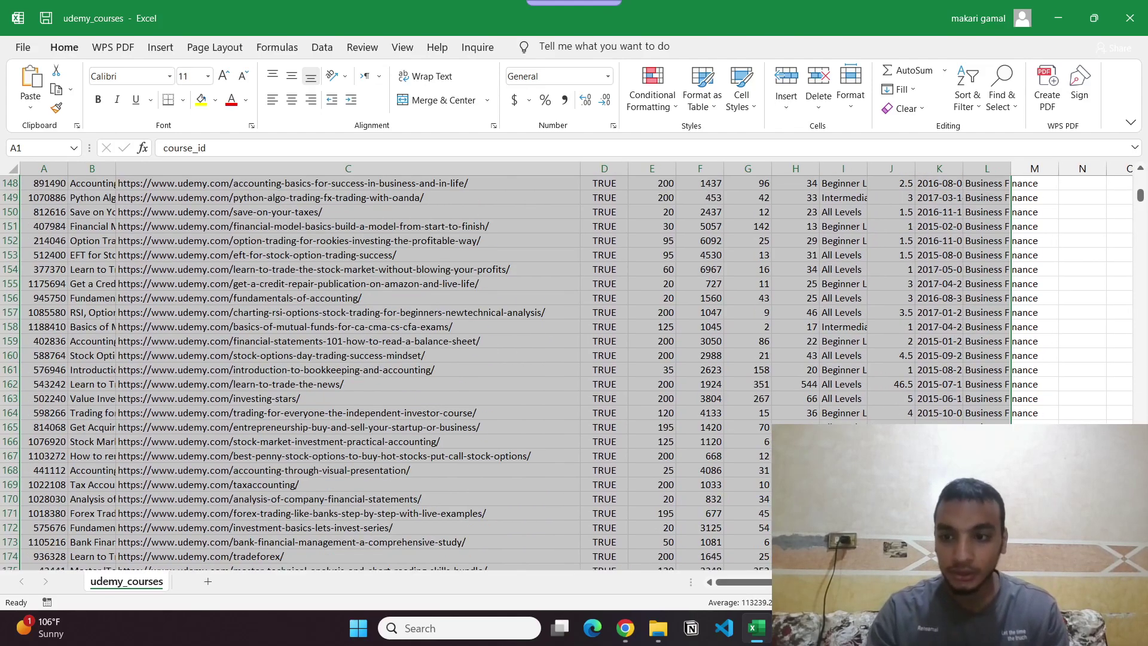
scroll(478, 371, "down", 1)
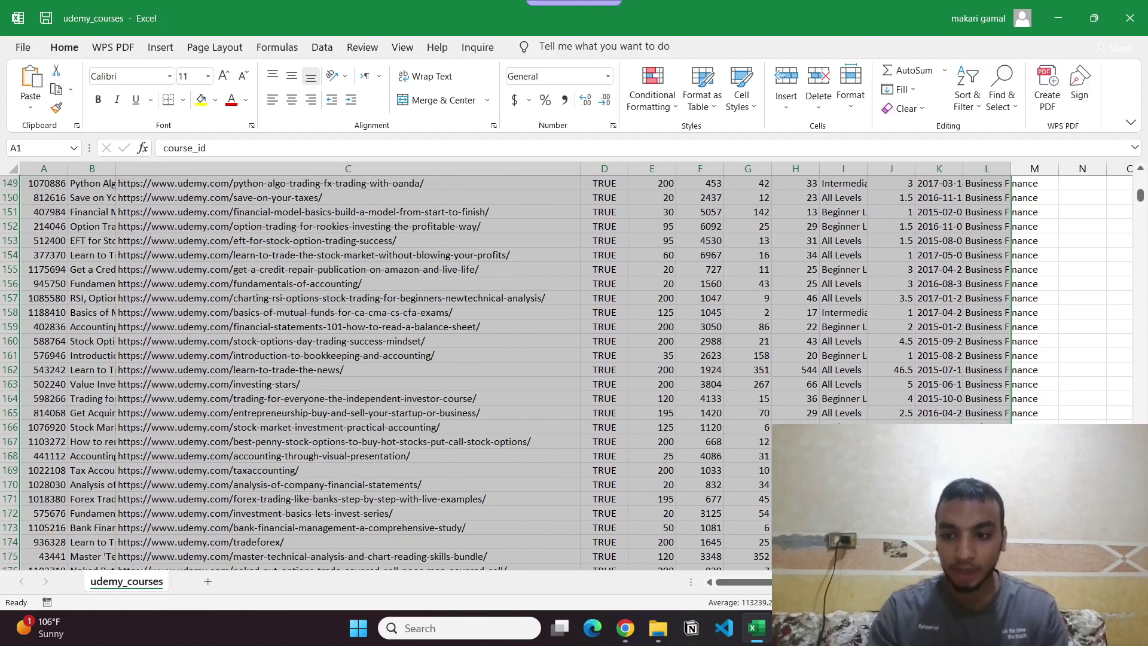
scroll(478, 370, "down", 1)
scroll(478, 371, "down", 1)
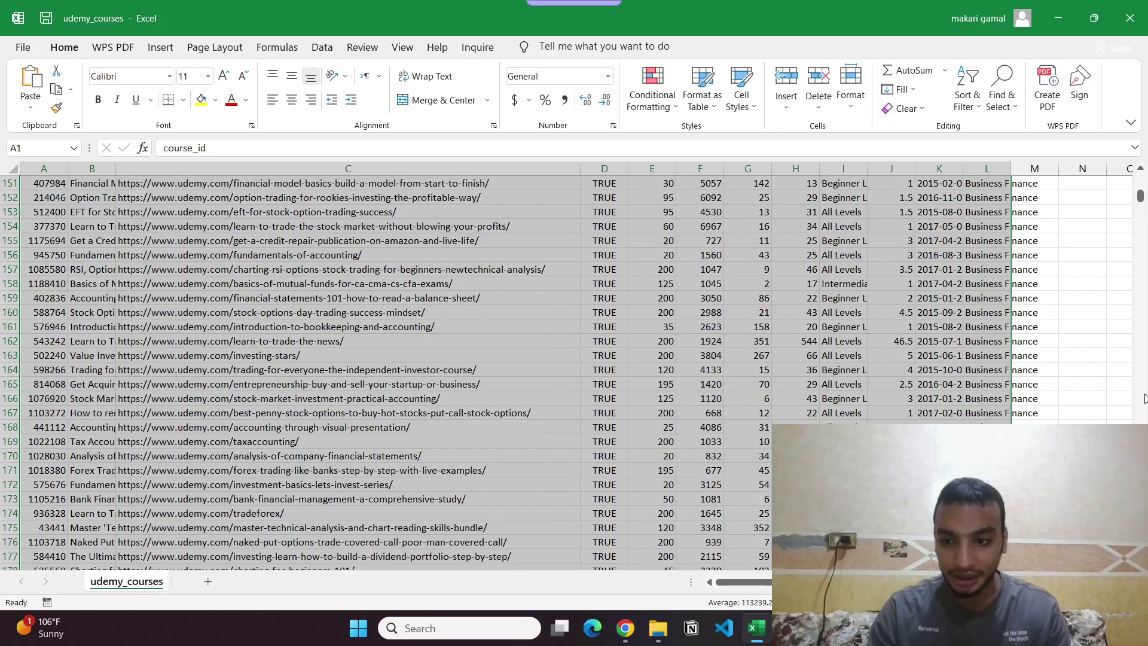
scroll(289, 203, "up", 20)
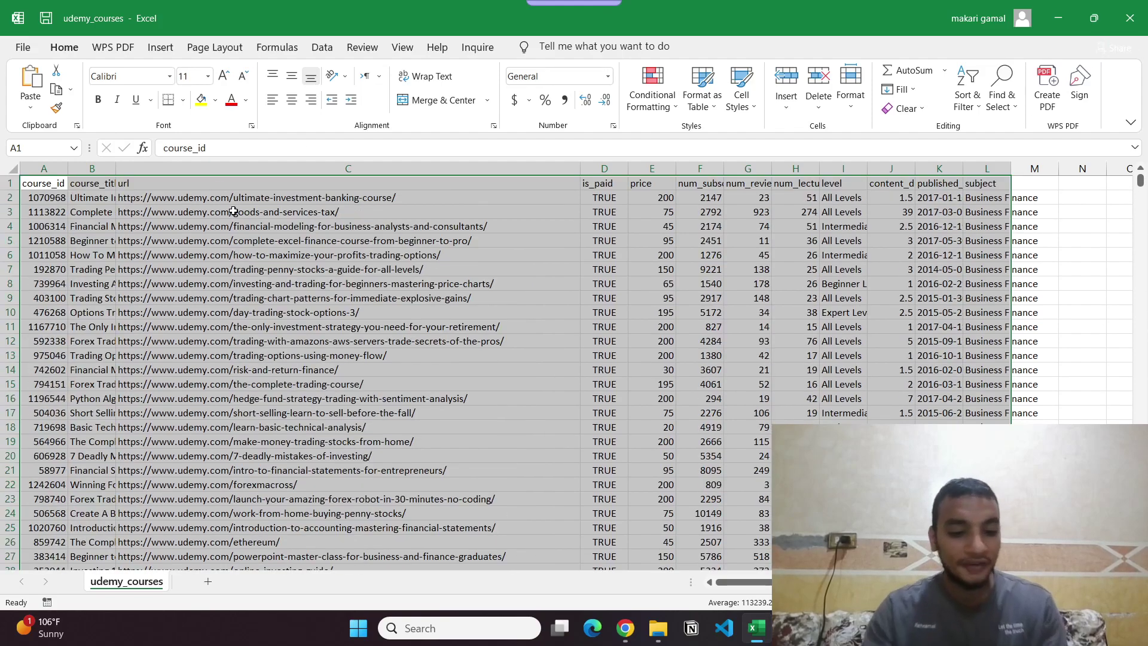
Step: Delete the url column from the udemy_courses sheet
left_click(147, 199)
left_click(142, 169)
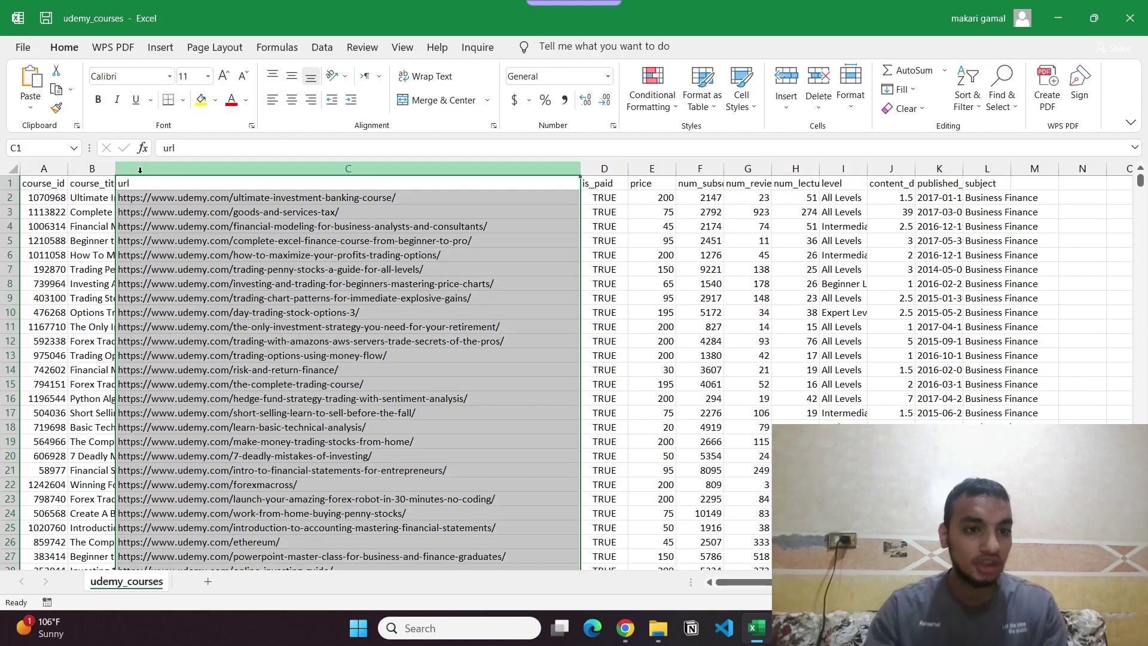
right_click(141, 172)
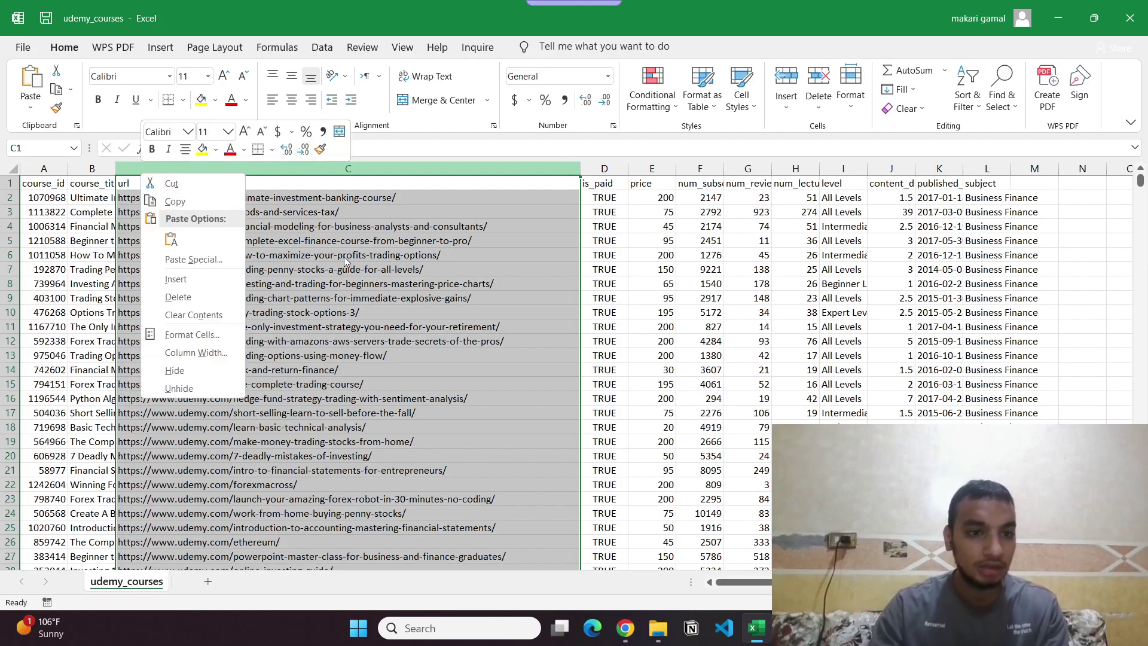
left_click(204, 296)
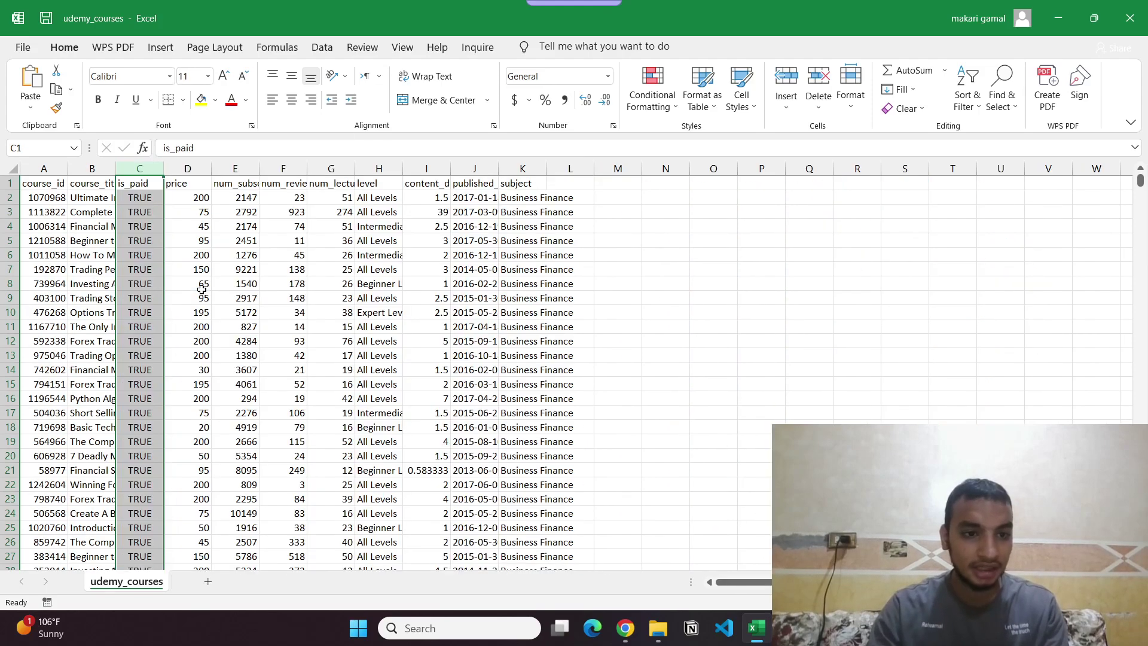
right_click(36, 169)
key("Escape")
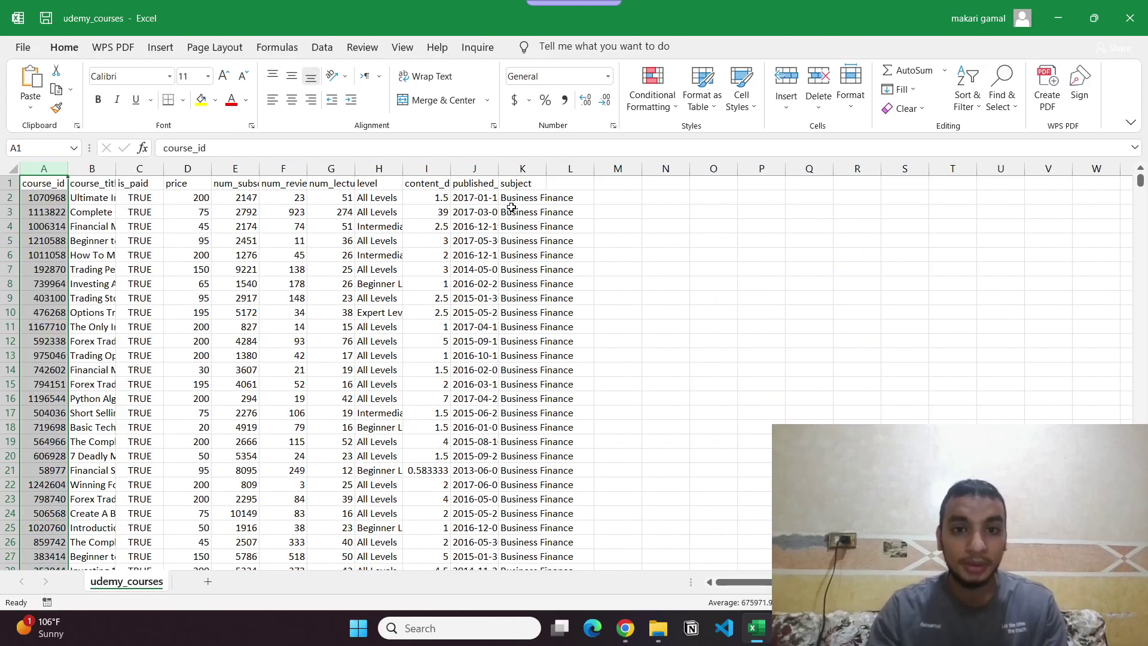
Step: Fit the subject column's width to its contents
left_click(556, 168)
double_click(546, 167)
left_click(538, 230)
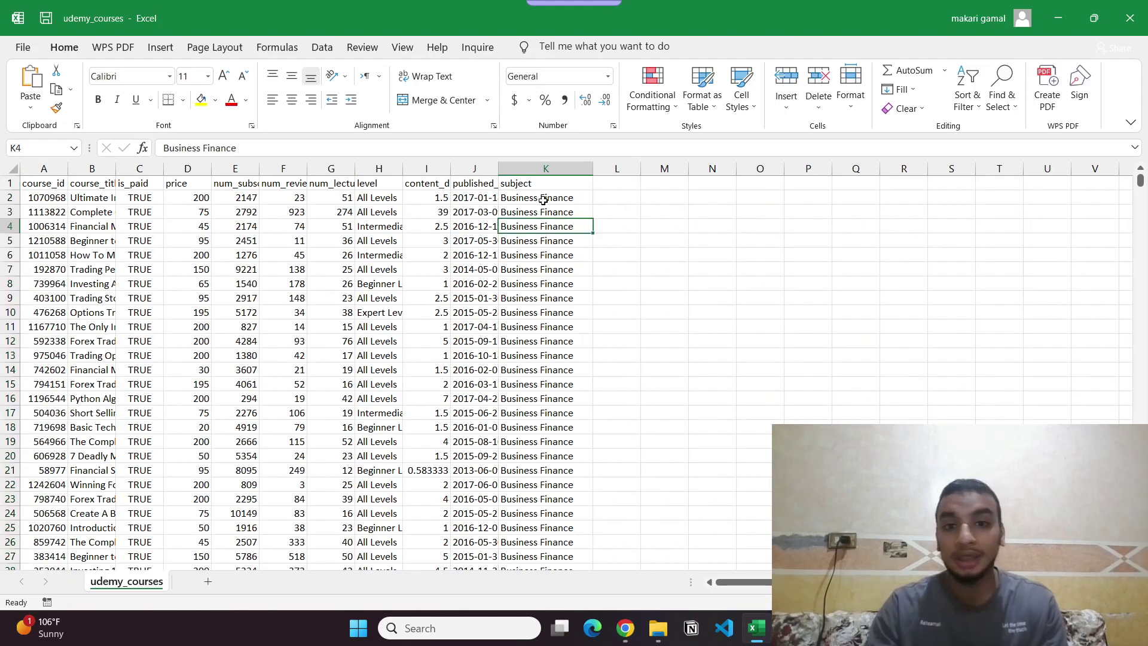
Step: Review the subject, content_duration, num_subscribers, price, is_paid and course_id columns
left_click(526, 168)
left_click(417, 166)
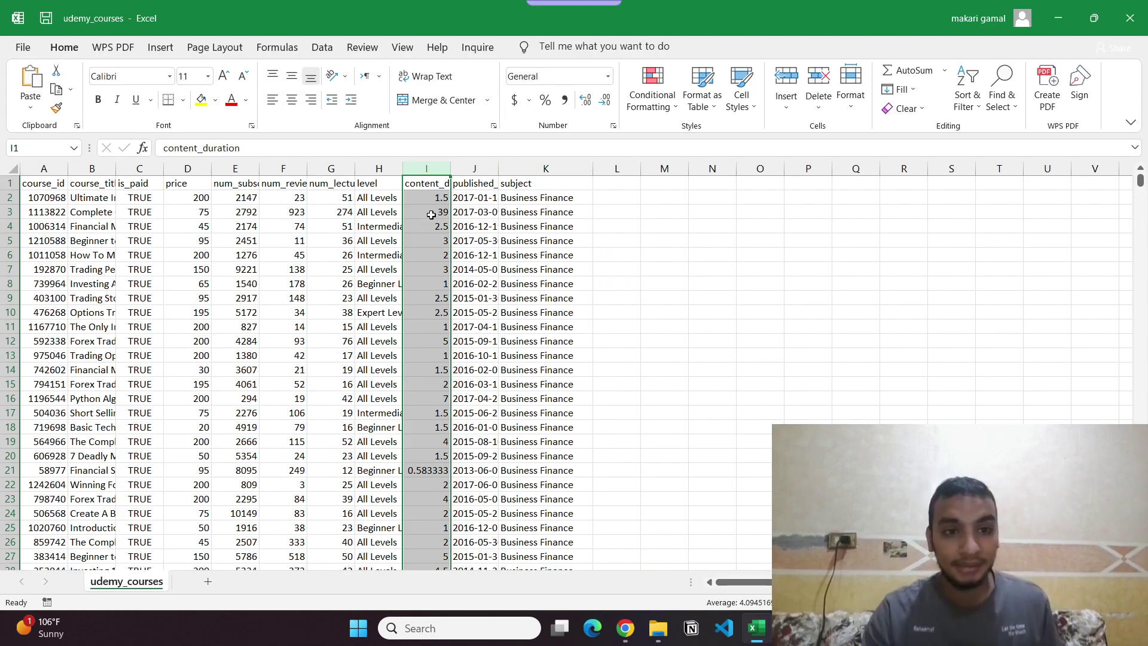
left_click(227, 196)
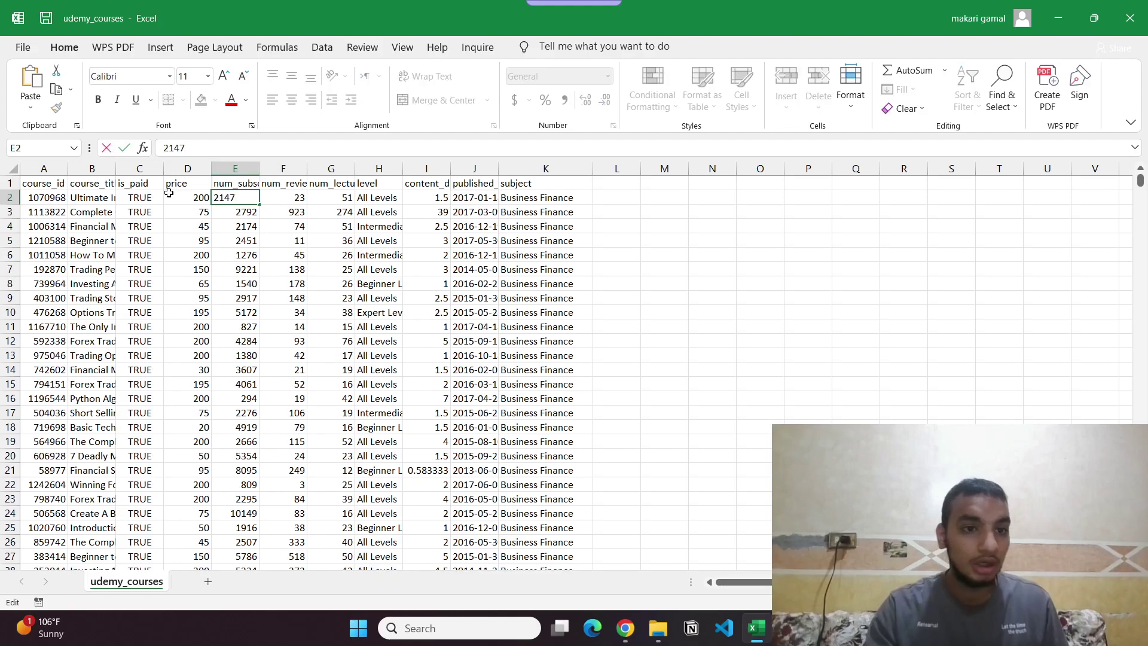
left_click(182, 180)
left_click(139, 189)
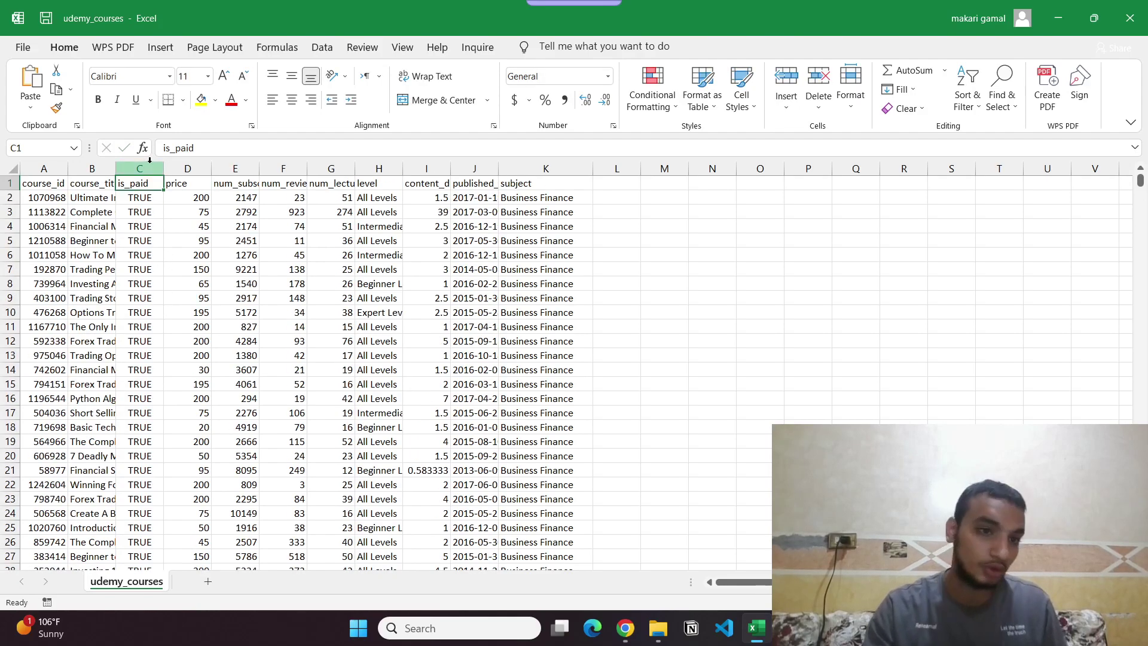
left_click(58, 183)
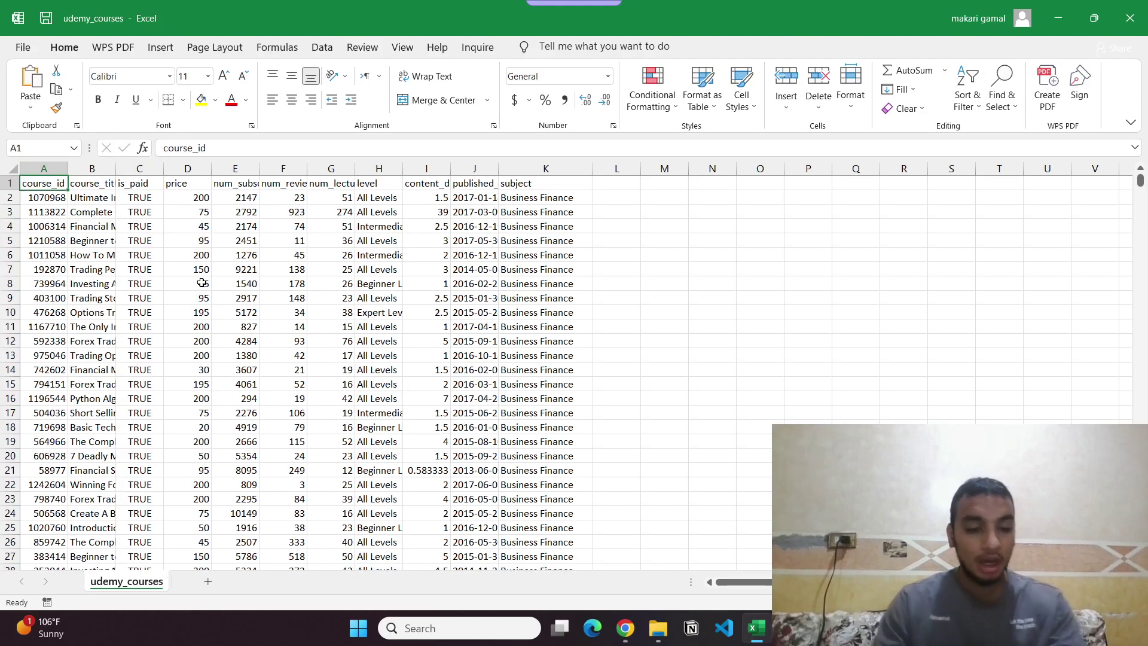
Step: Widen the course_title column enough to make the listed course titles readable, without keeping the full autofit width
double_click(115, 168)
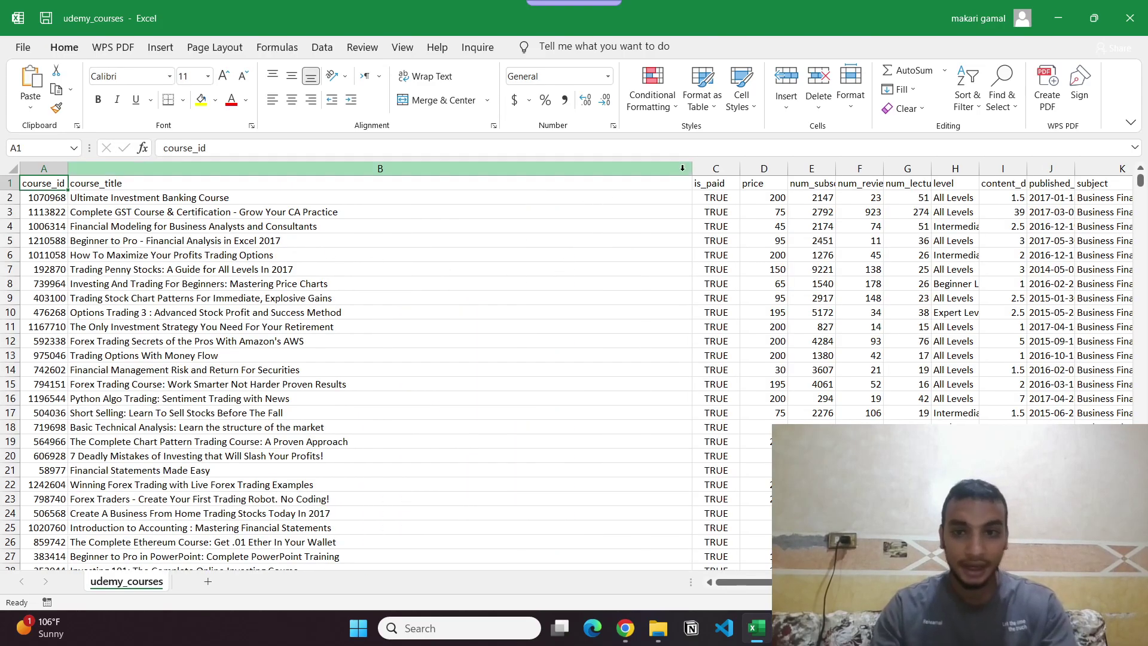
left_click_drag(692, 169, 410, 178)
left_click(320, 226)
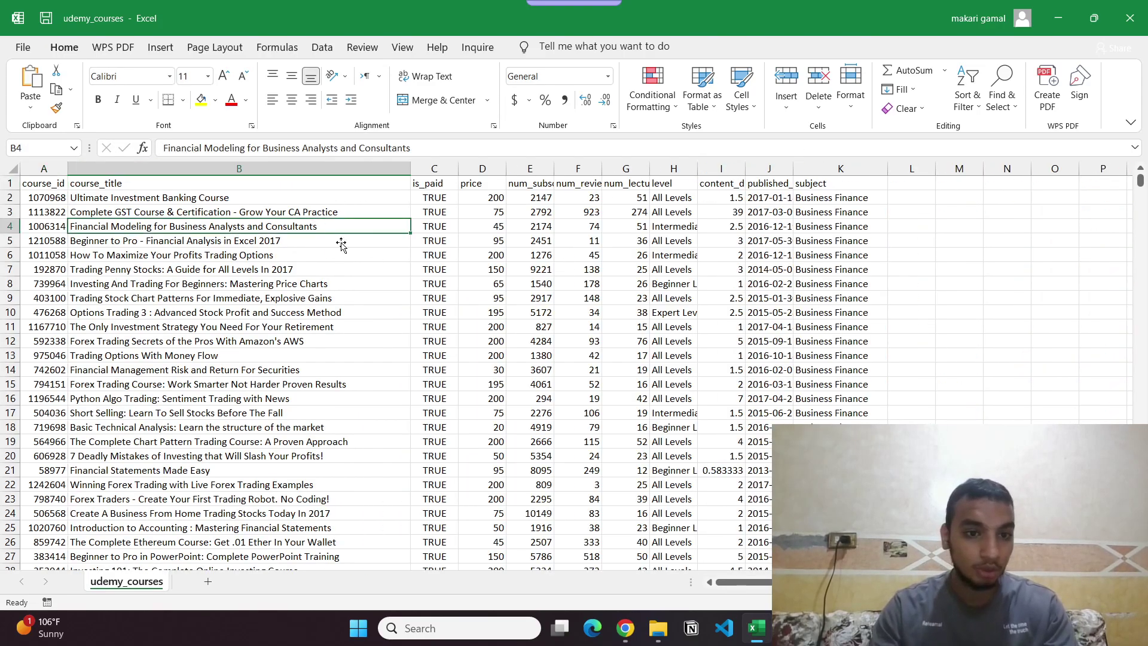
left_click(368, 294)
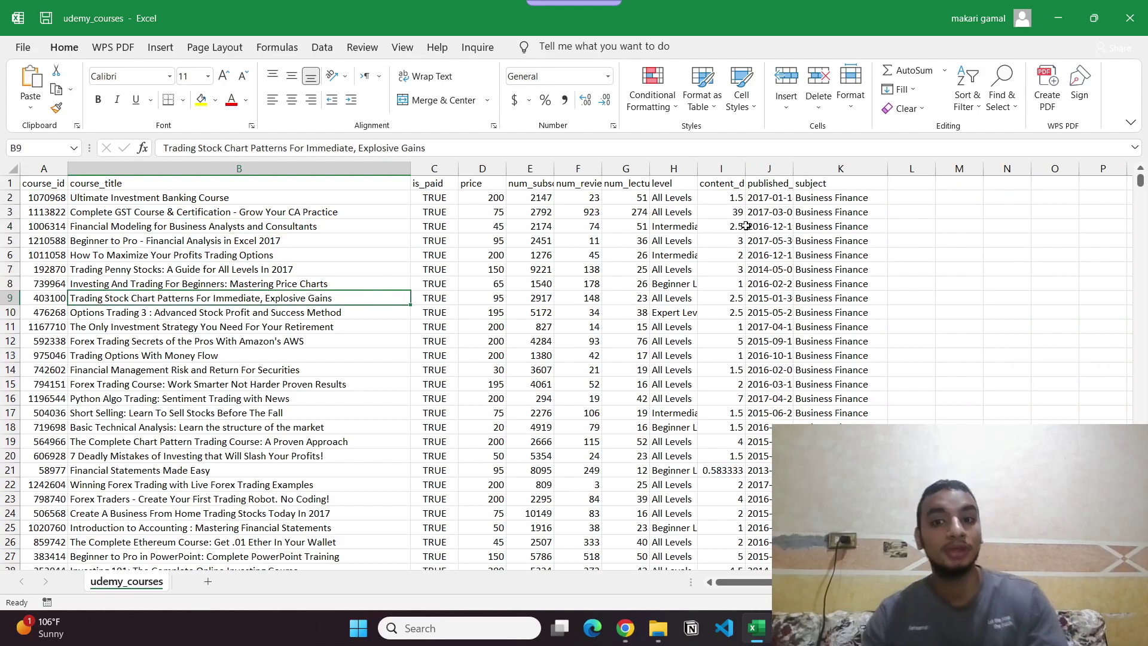
Step: Examine the subject, published_timestamp, level, num_lectures and content_duration columns, including the decimal duration in row 21
left_click(836, 199)
left_click(777, 183)
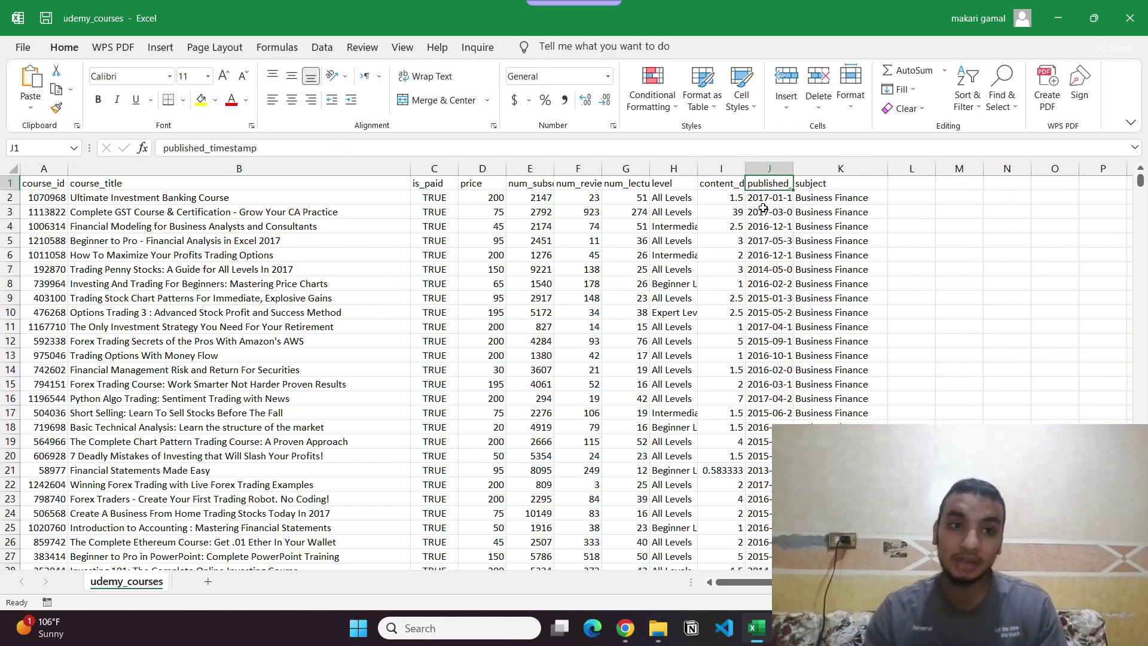
left_click(673, 209)
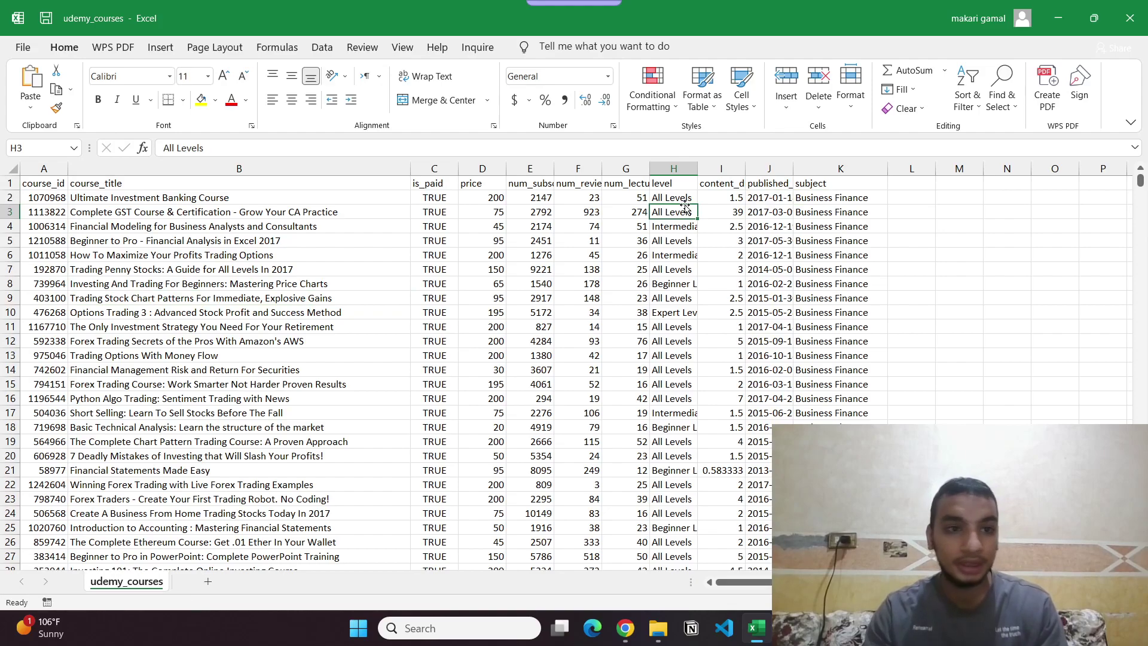
left_click(635, 211)
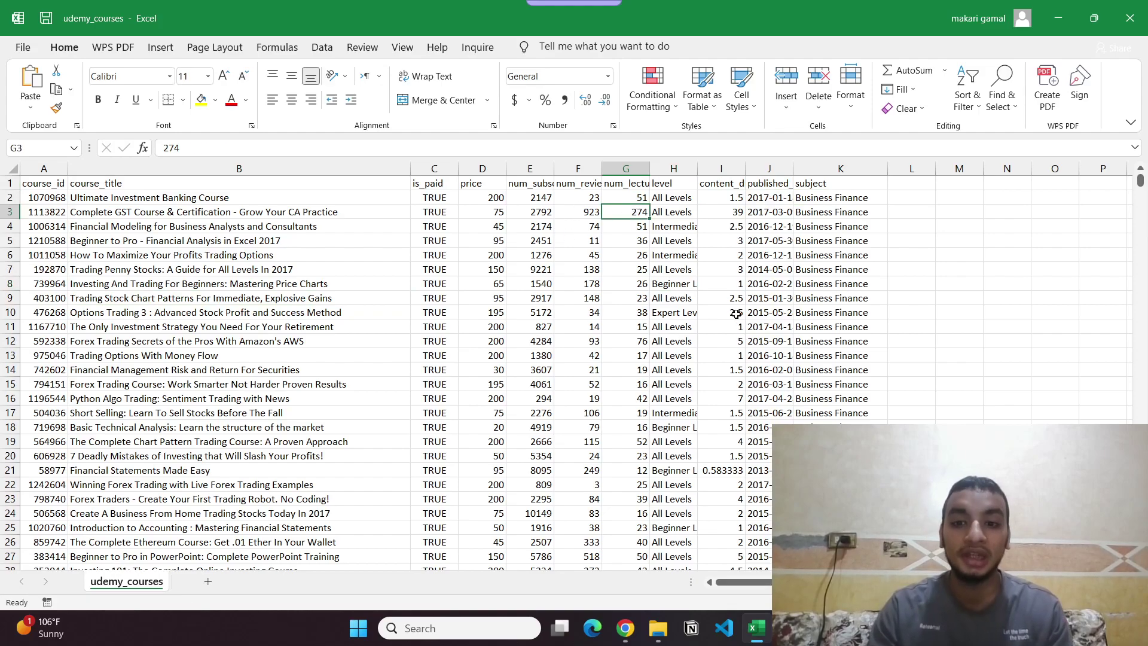
scroll(704, 429, "down", 2)
left_click(730, 384)
scroll(746, 384, "up", 2)
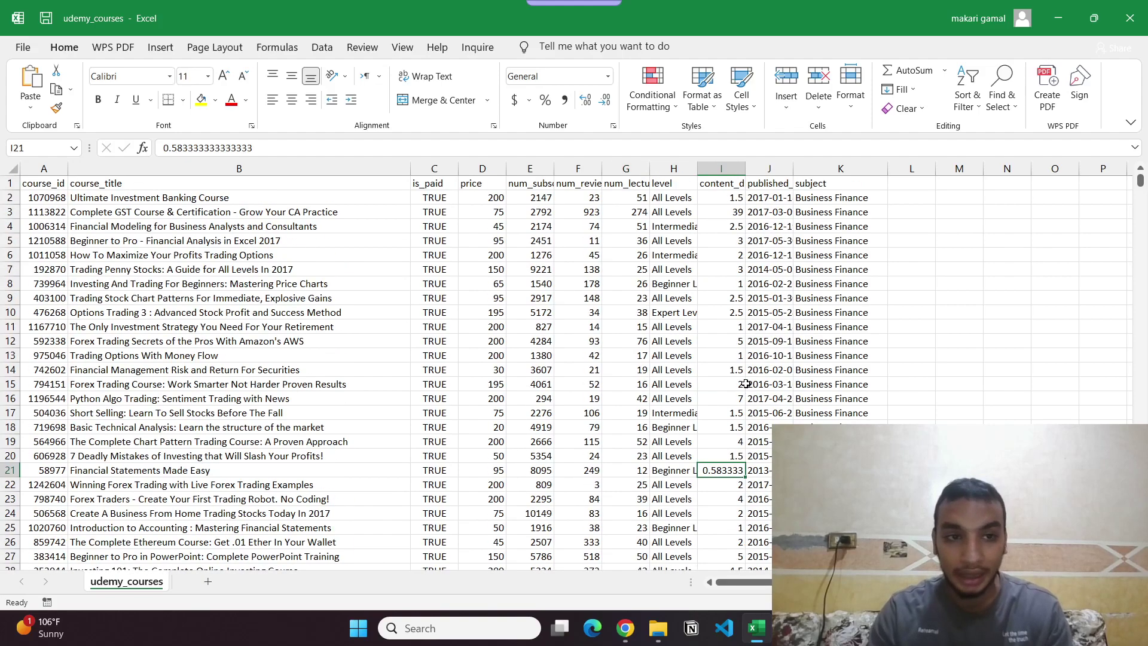
left_click(614, 185)
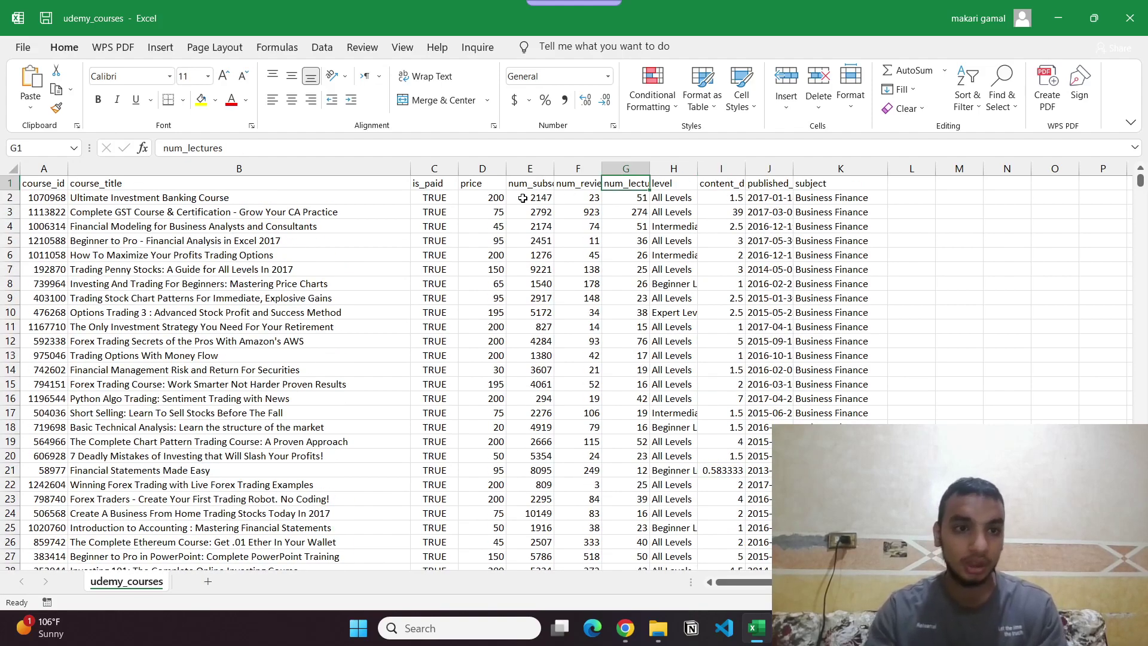
Step: Convert the whole udemy_courses dataset, from the course_id header to the last record, into a table with headers
left_click(27, 186)
key("ctrl+shift+End")
scroll(725, 382, "down", 5)
scroll(725, 382, "up", 2)
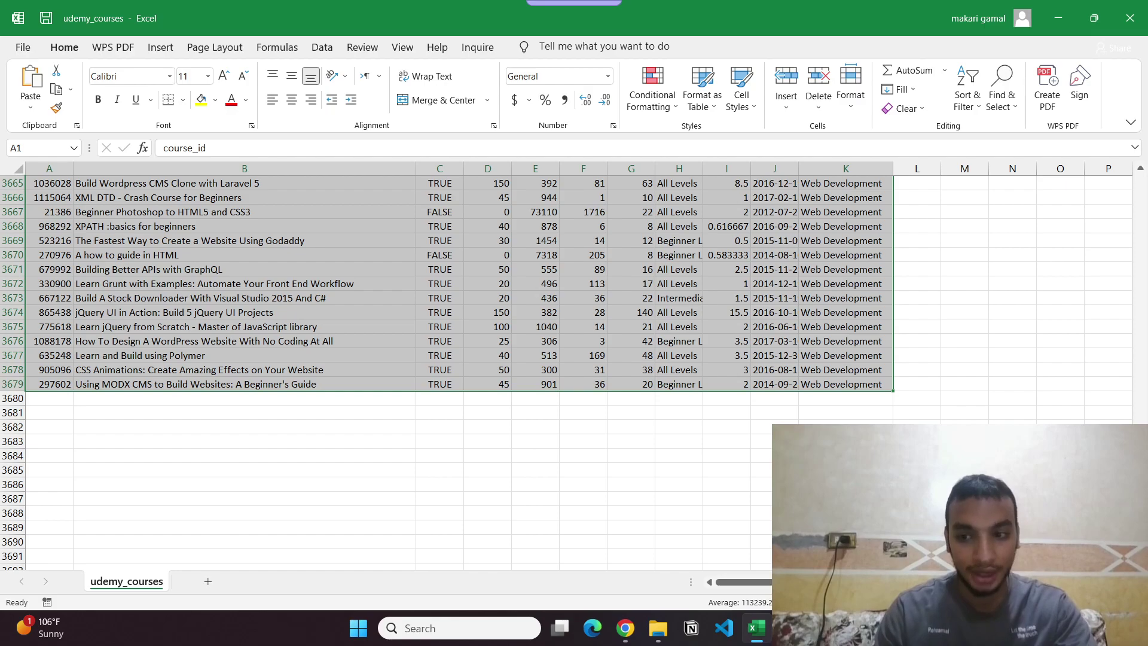
key("ctrl+t")
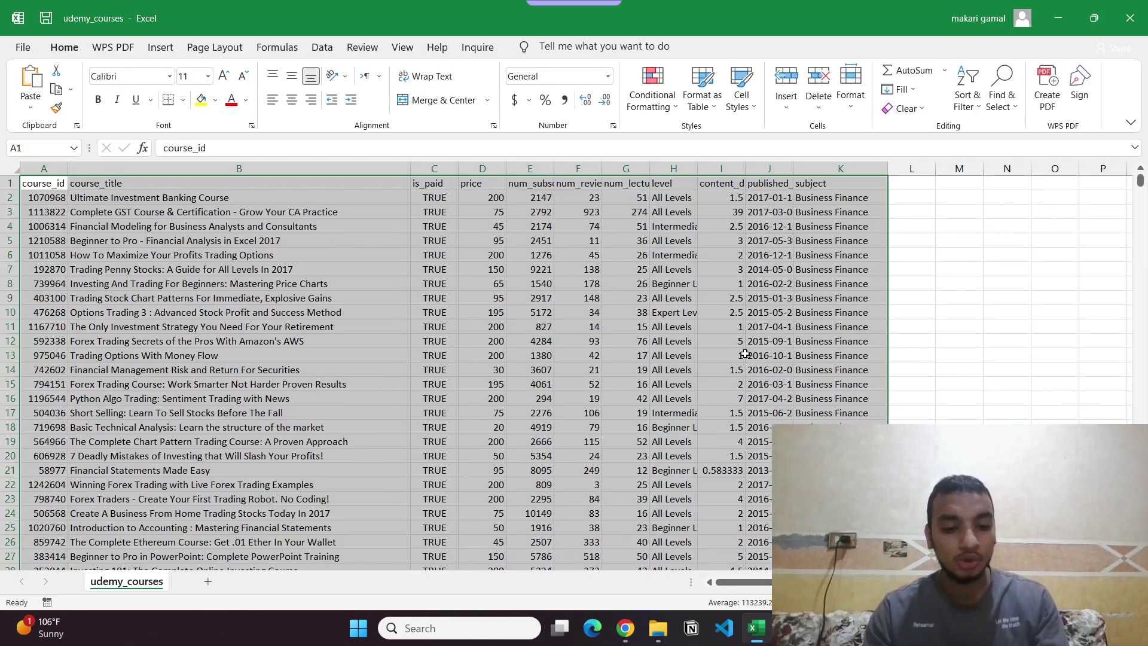
left_click(561, 334)
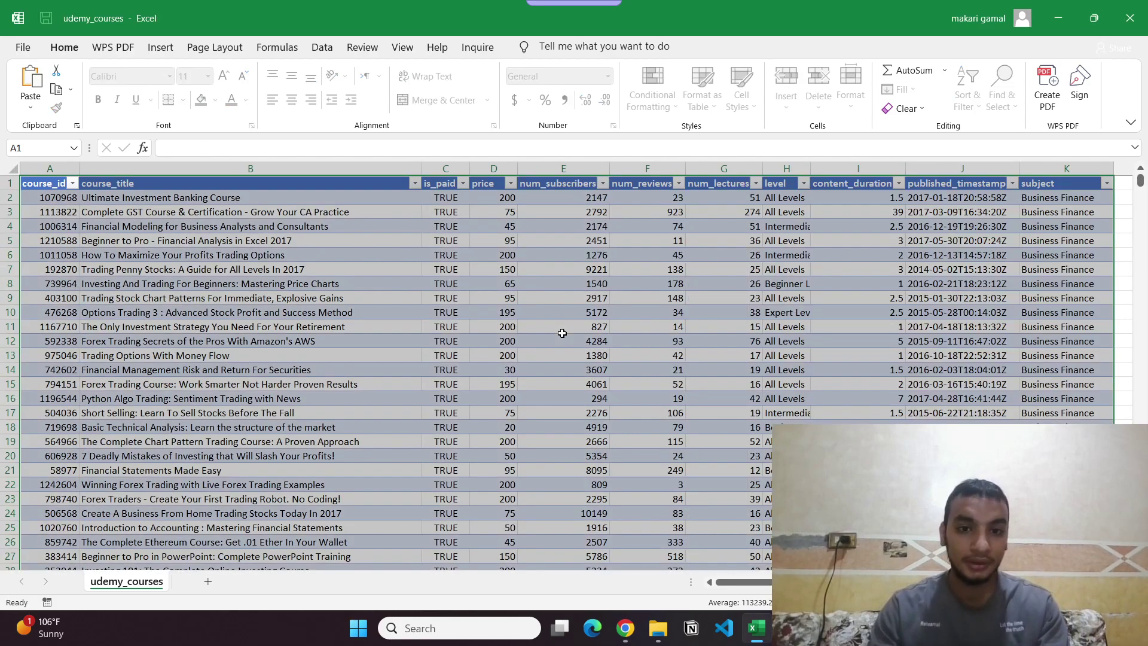
Step: Look over the formatted table and its header row while moving through the course records
left_click(299, 255)
left_click(209, 169)
left_click(10, 241)
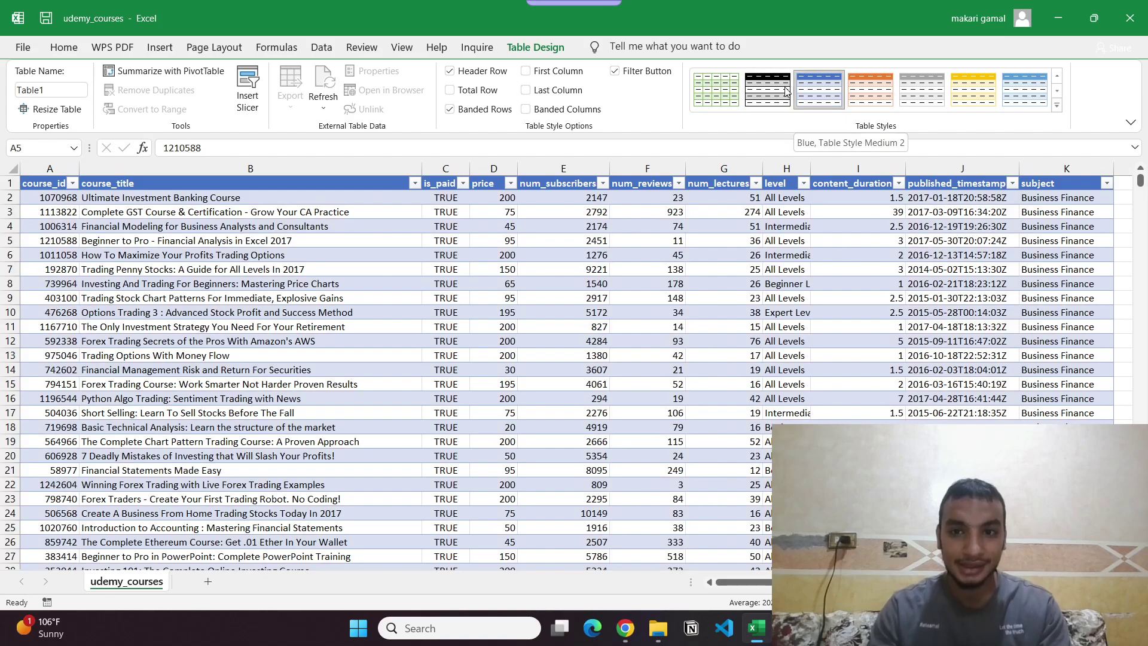
scroll(445, 179, "down", 7)
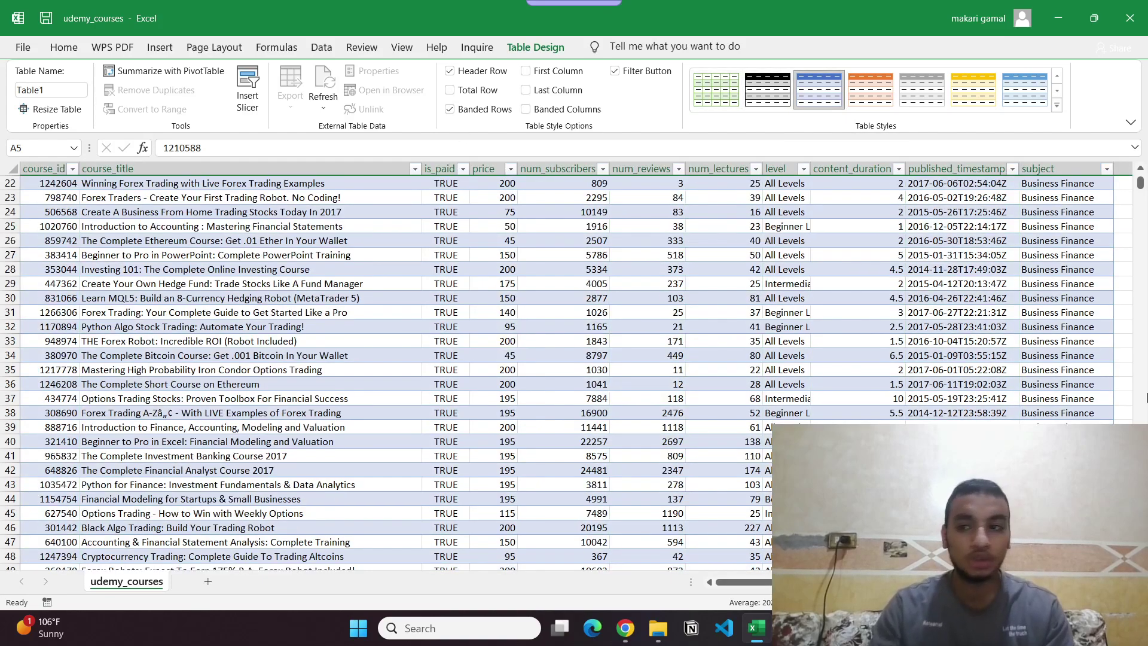
scroll(428, 239, "up", 7)
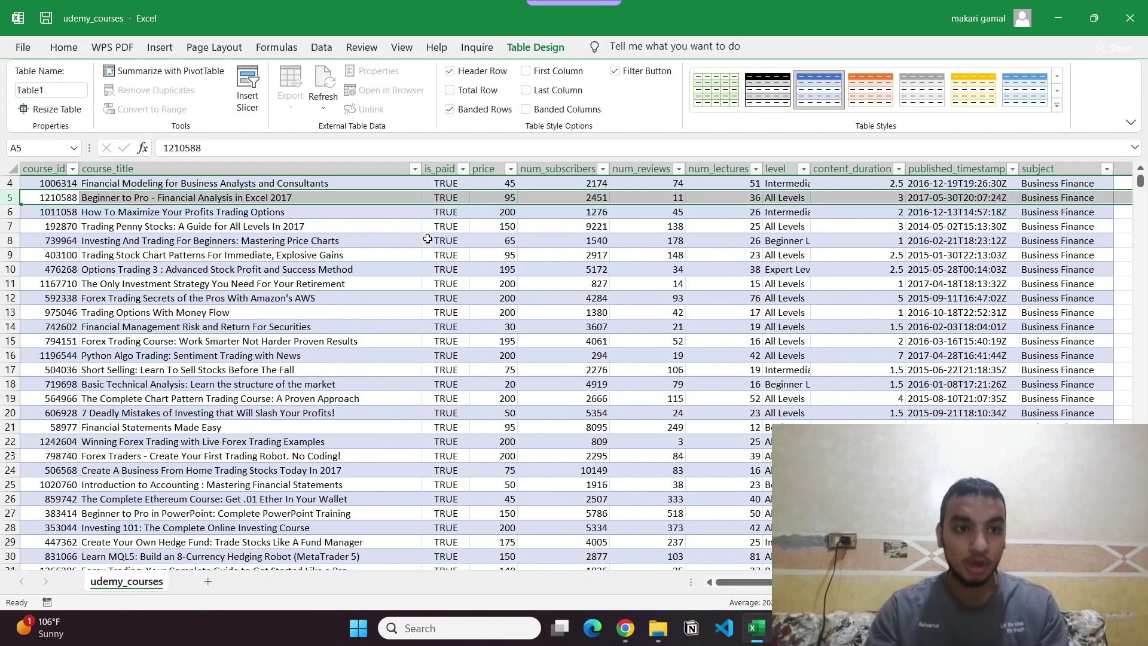
Step: Extend the table by one row by copying the last record's course_id into the row directly below it
left_click(204, 185)
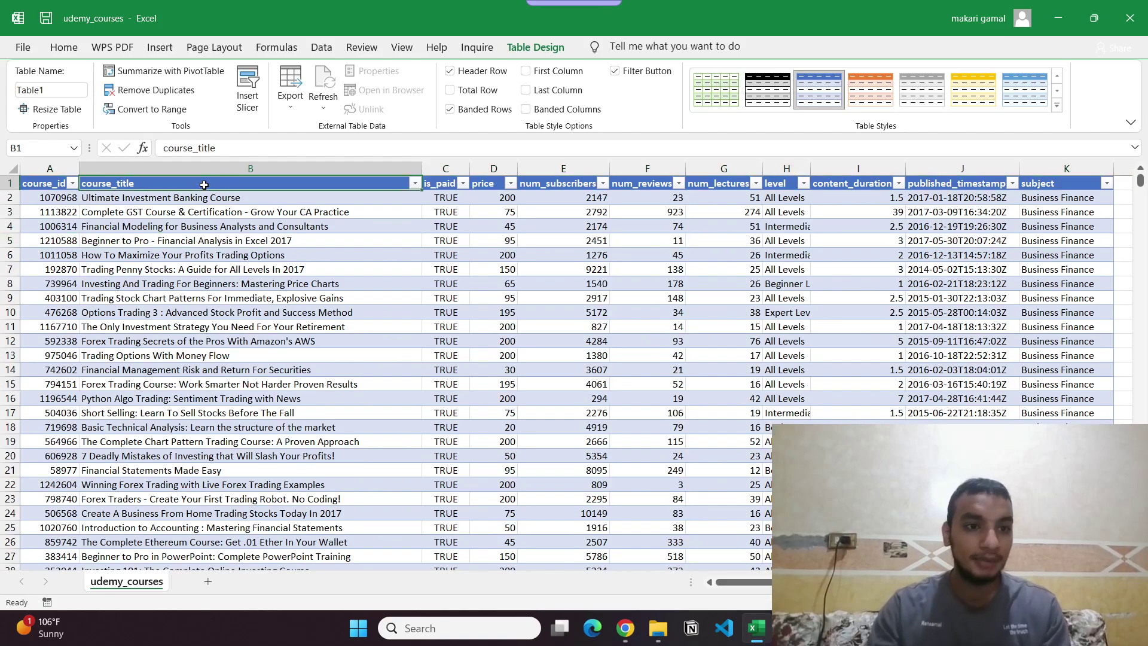
key("ctrl+Down")
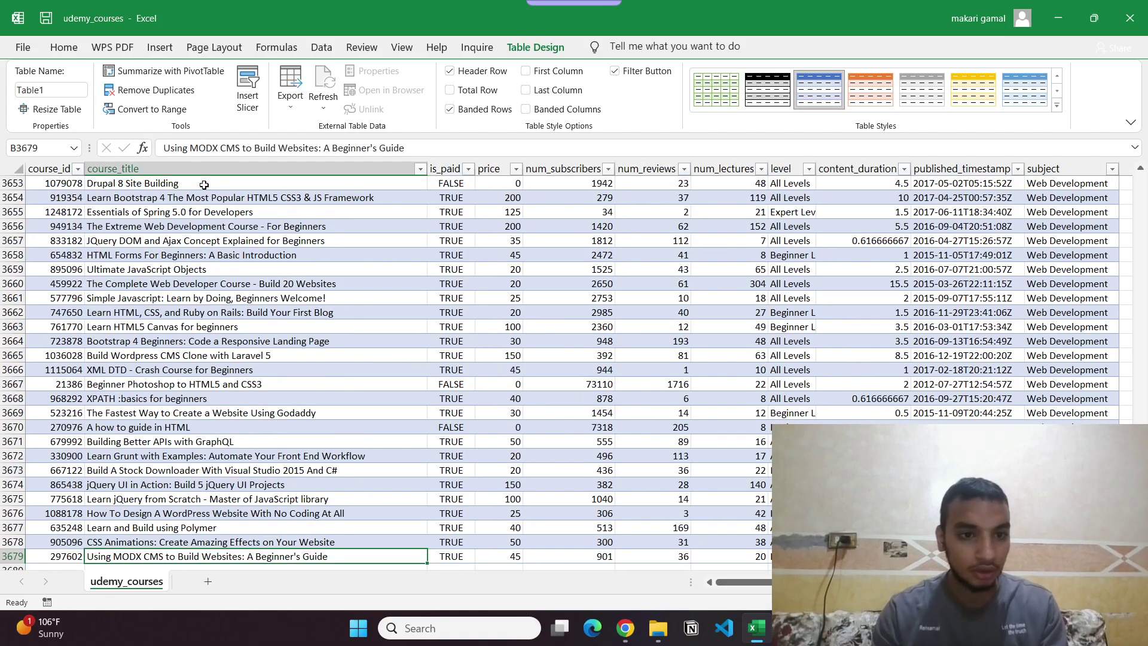
key("Down")
key("Down")
key("Left")
key("Up")
key("Up")
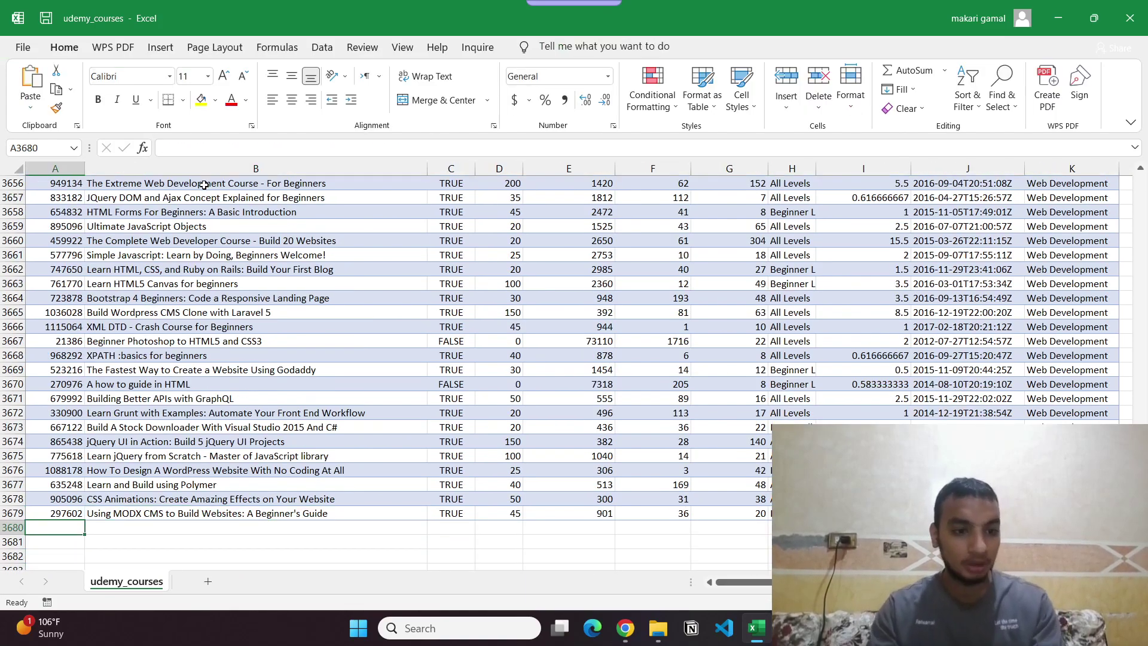
key("ctrl+c")
key("Down")
key("ctrl+v")
key("Up")
key("Right")
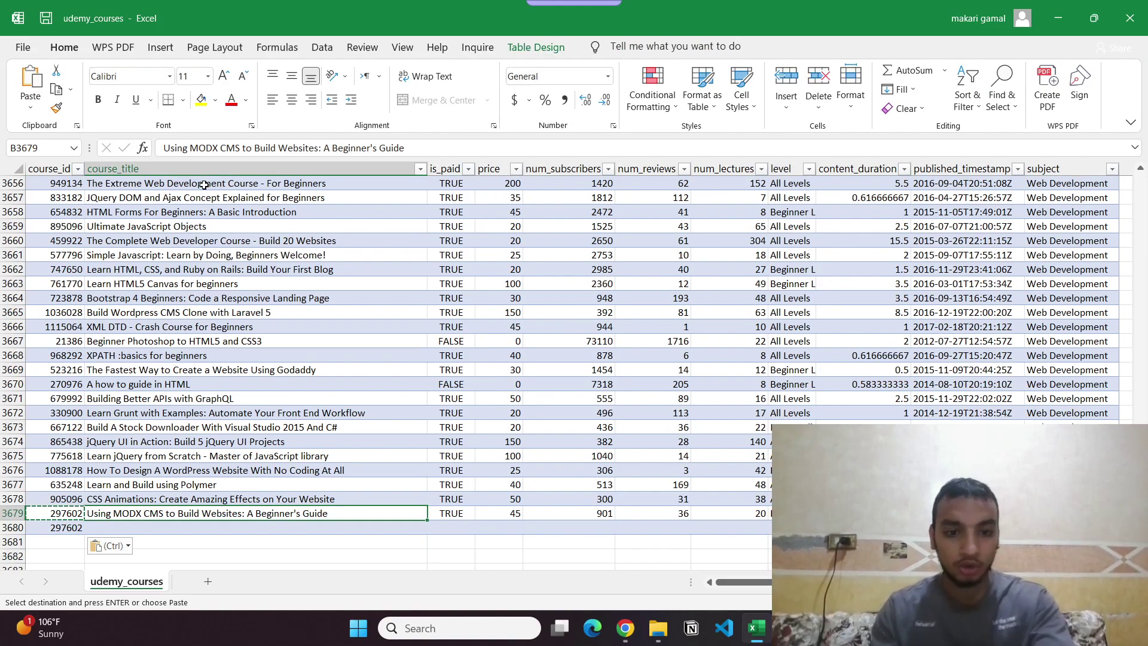
key("Down")
left_click_drag(1070, 542, 255, 529)
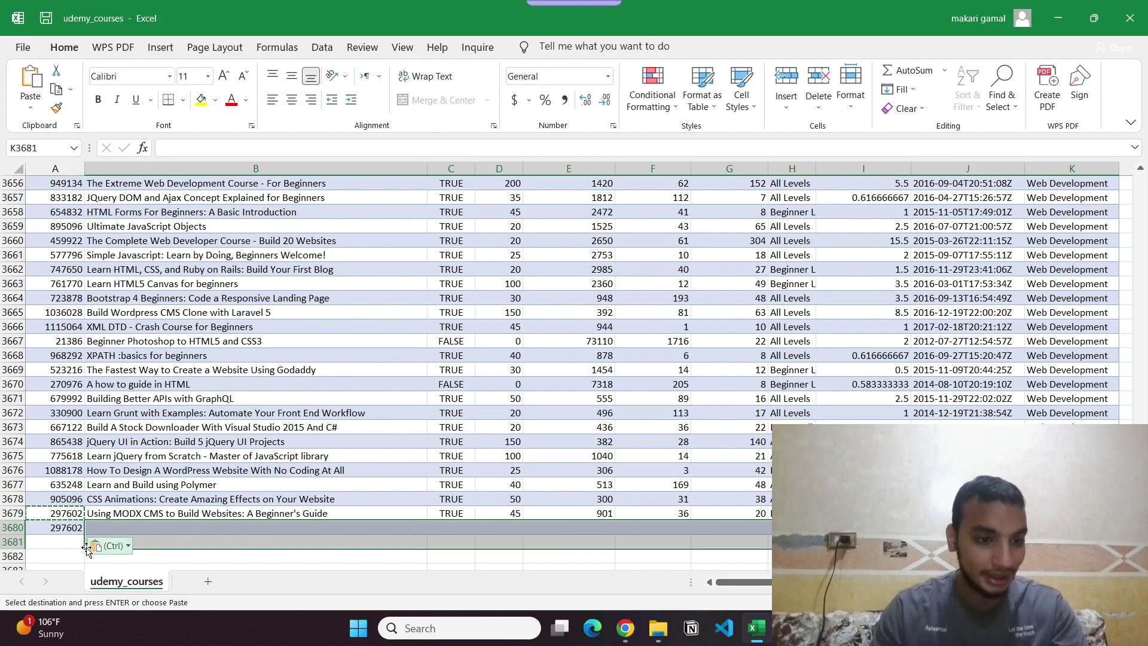
Step: Delete the extra row 3680 below the last record and return to the course_title header
left_click(18, 528)
key("ctrl+c")
right_click(20, 528)
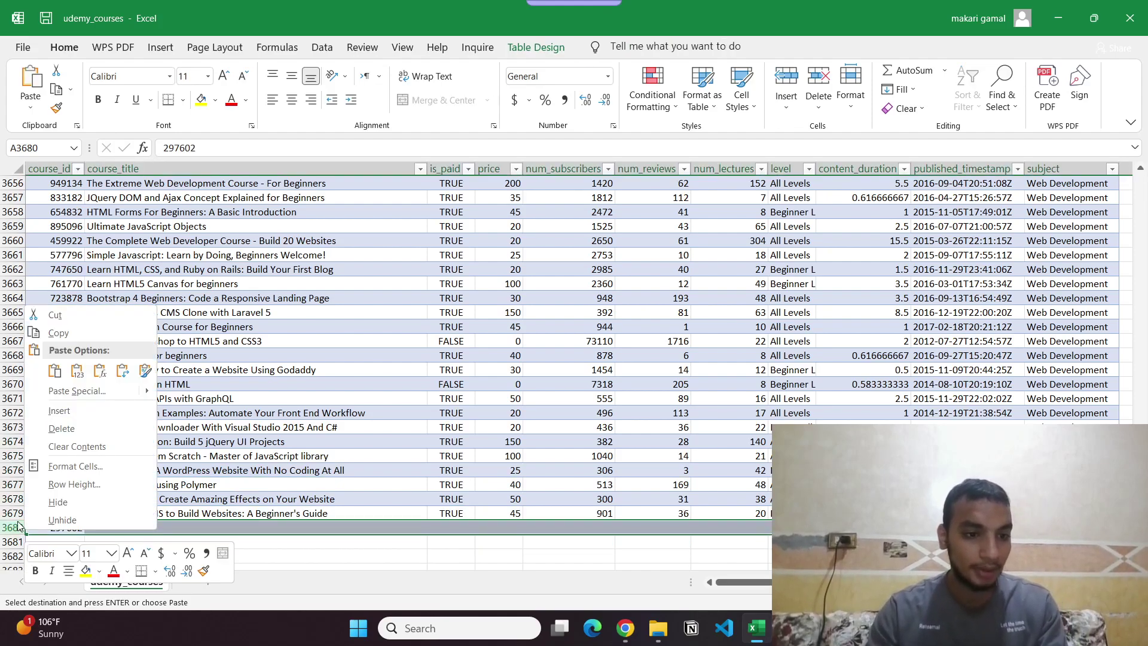
left_click(89, 428)
left_click(261, 511)
key("ctrl+Up")
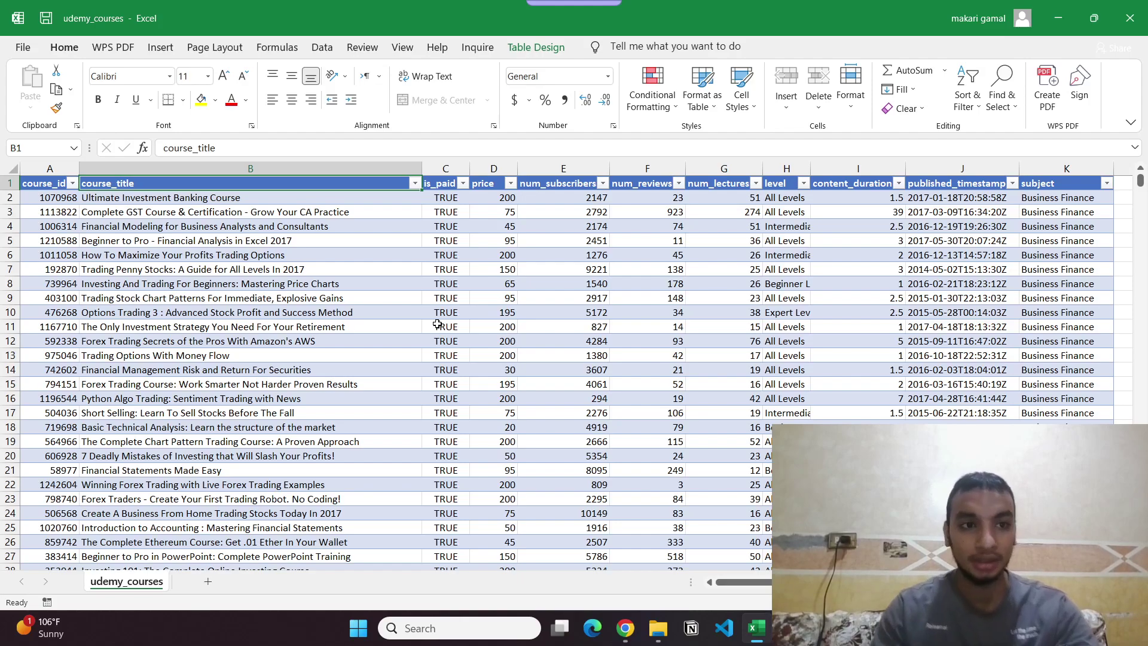
Step: Create a PivotTable from the whole courses table, Table1, on a new worksheet
key("ctrl+shift+End")
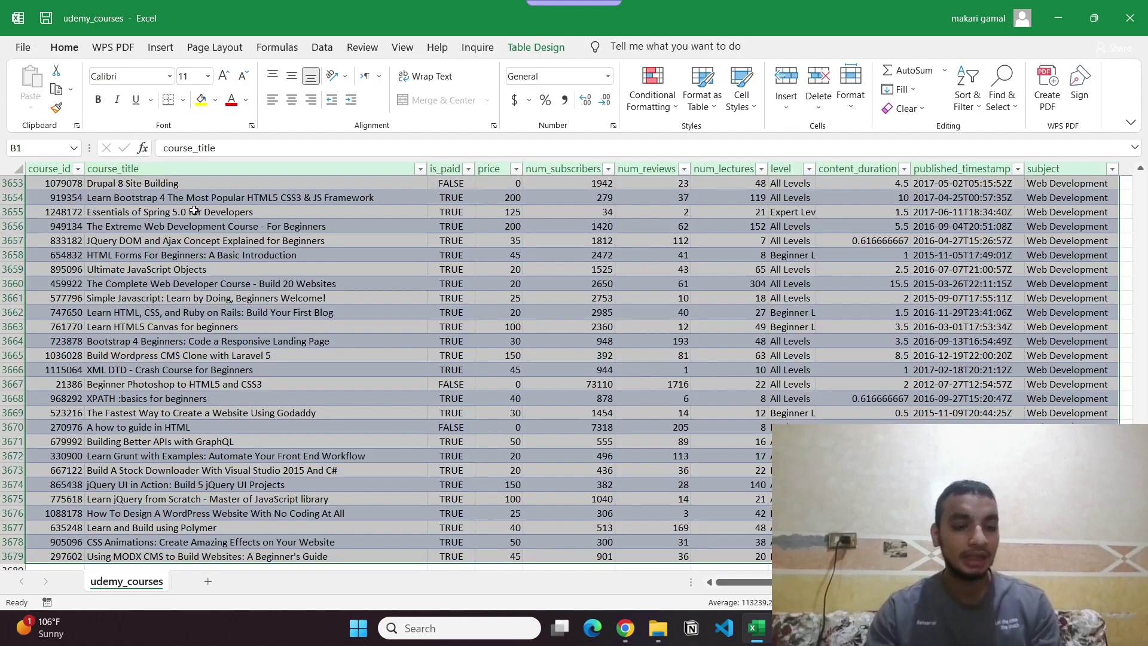
left_click(256, 272, "ctrl")
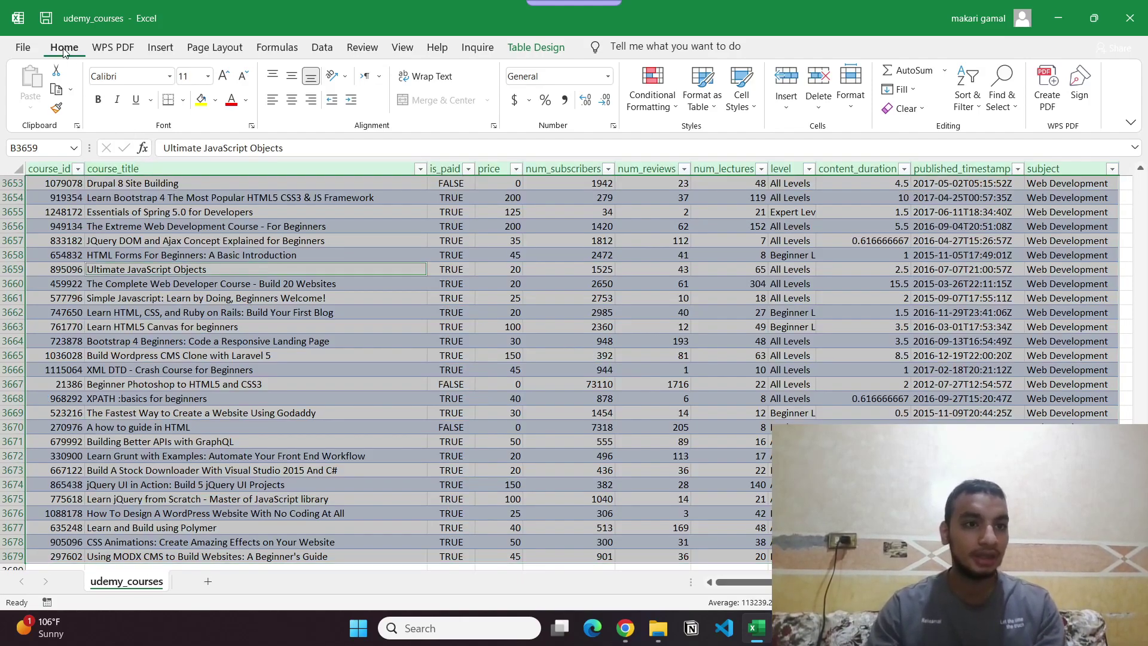
left_click(105, 48)
left_click(160, 48)
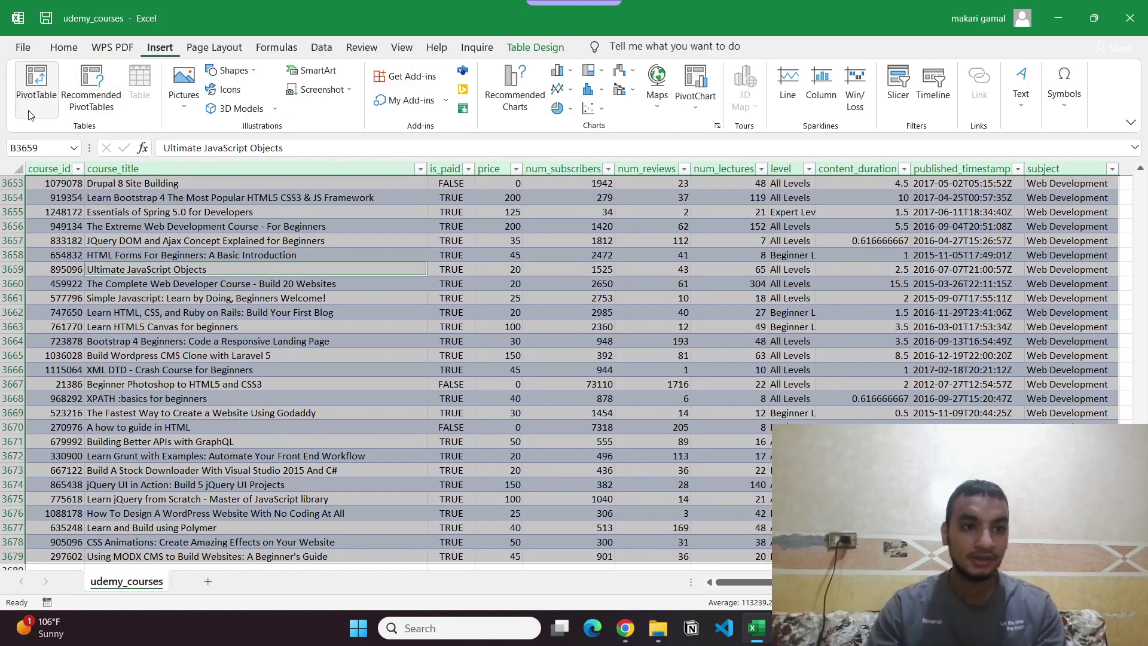
left_click(34, 89)
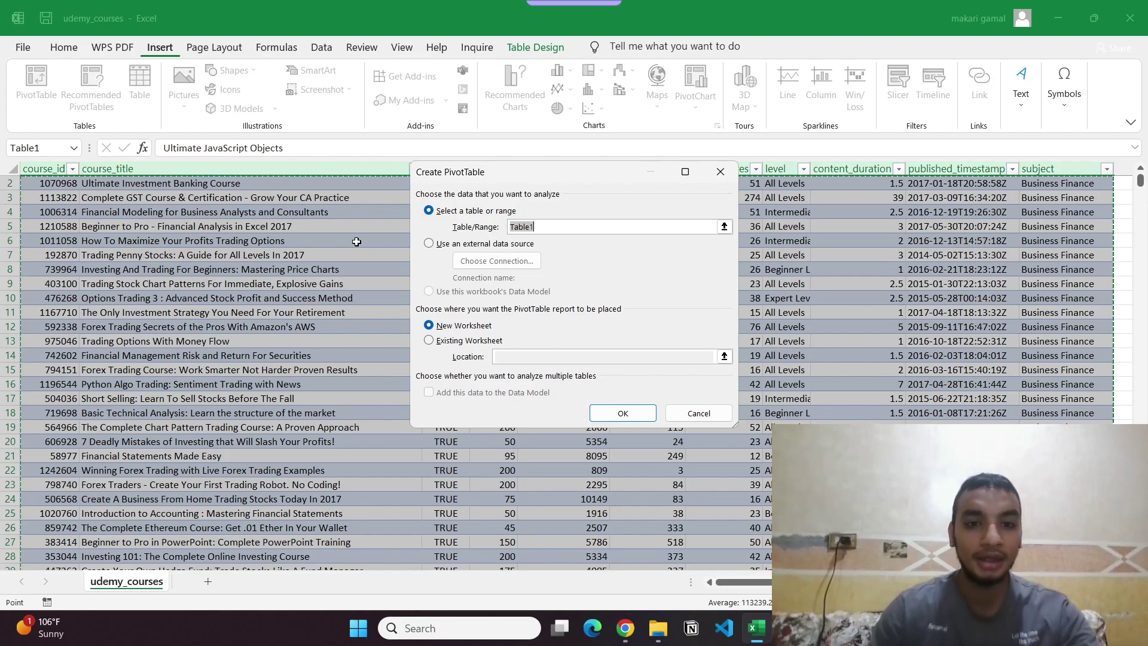
left_click(622, 412)
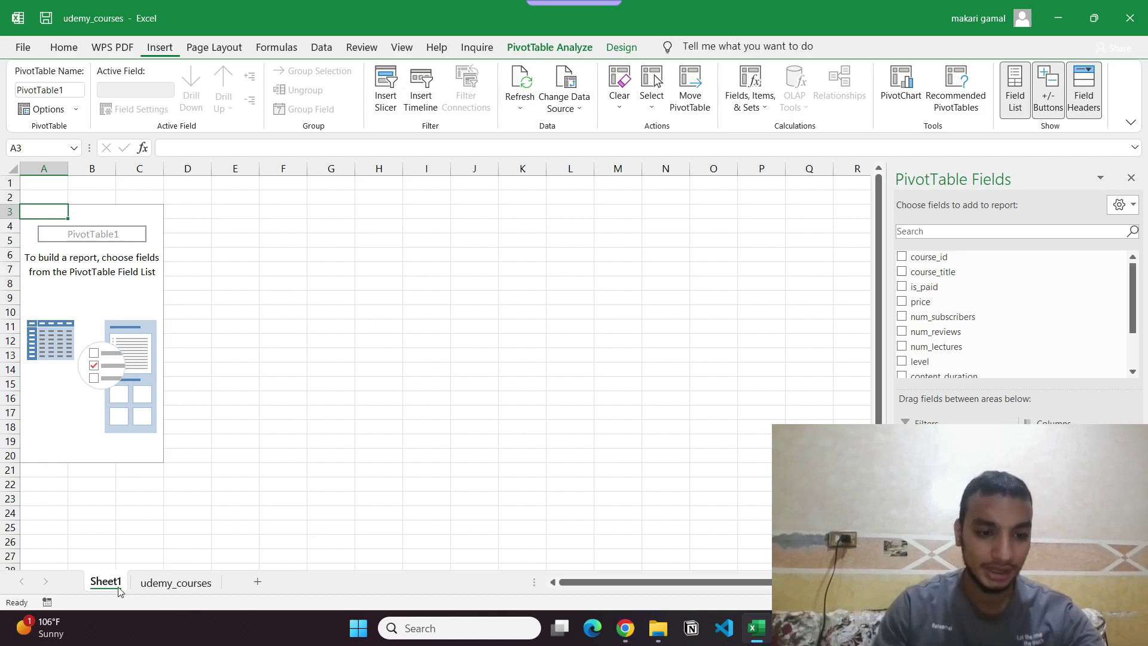
Step: Move the new pivot sheet after udemy_courses and rename it PIVOT TABLE
left_click_drag(189, 580, 251, 578)
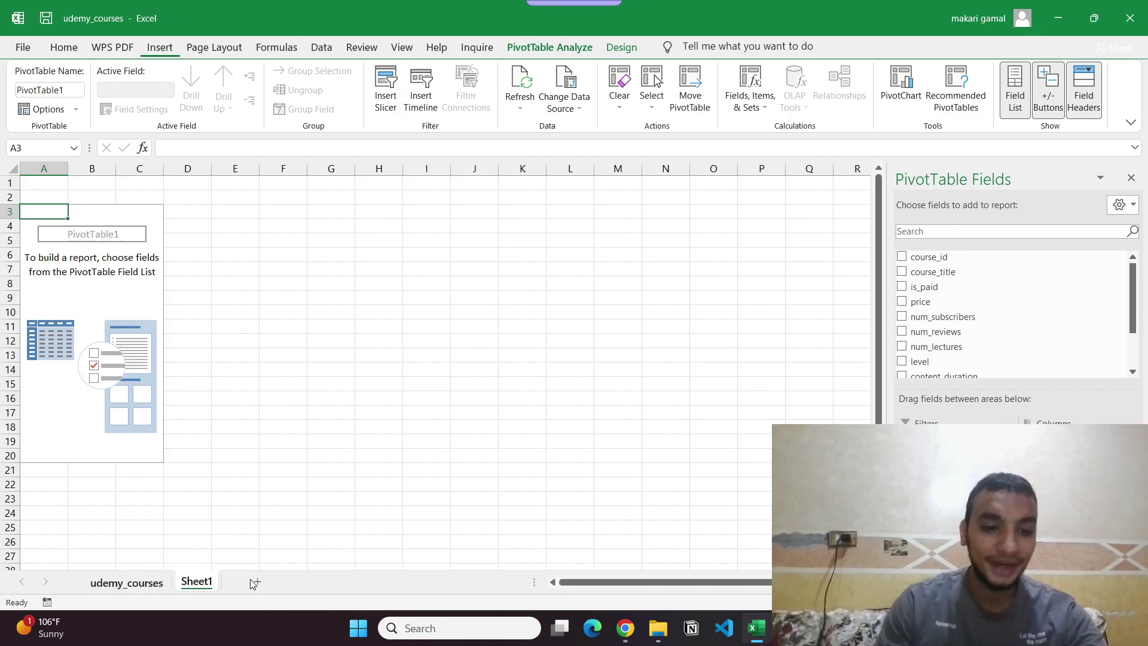
double_click(192, 576)
type("T")
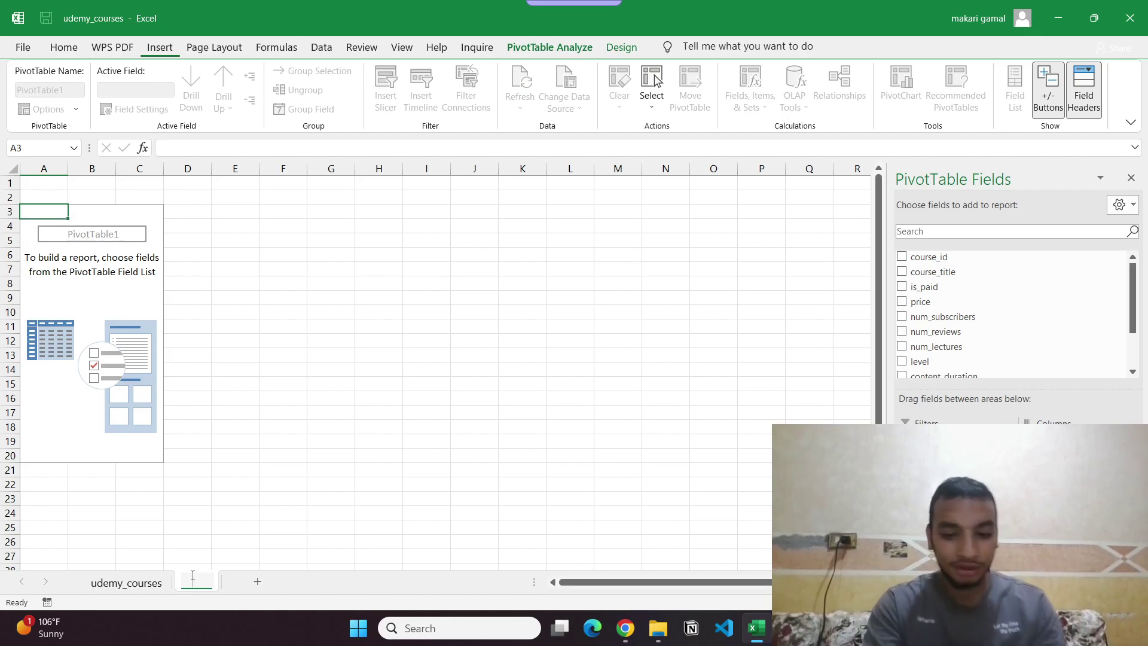
type("ask1 TABLE")
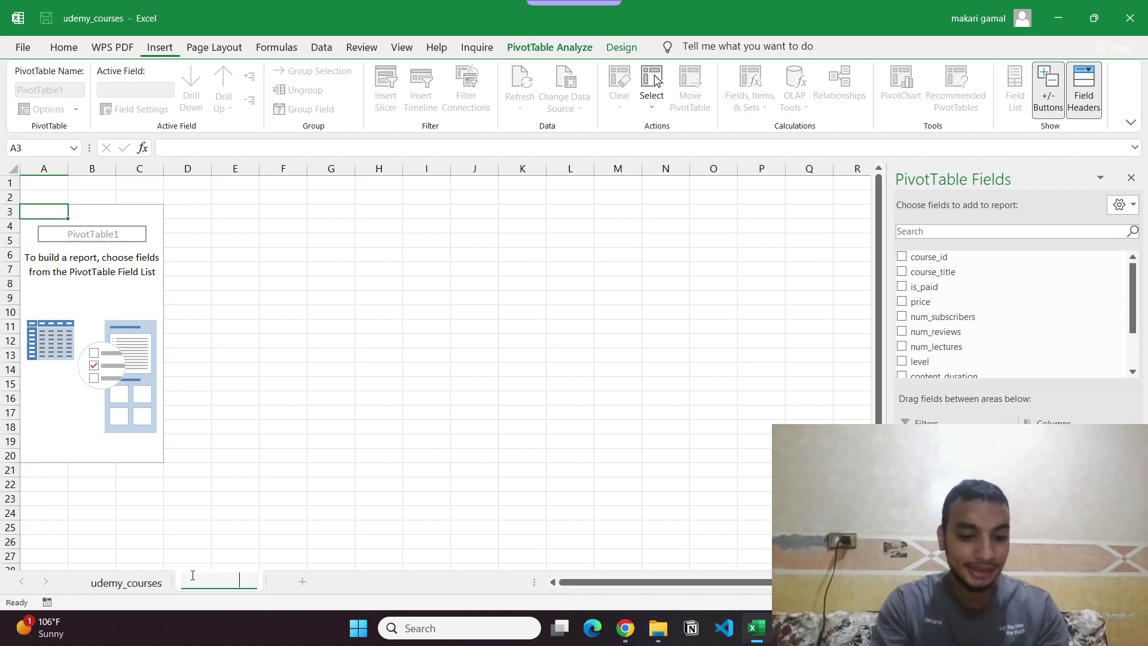
key("Return")
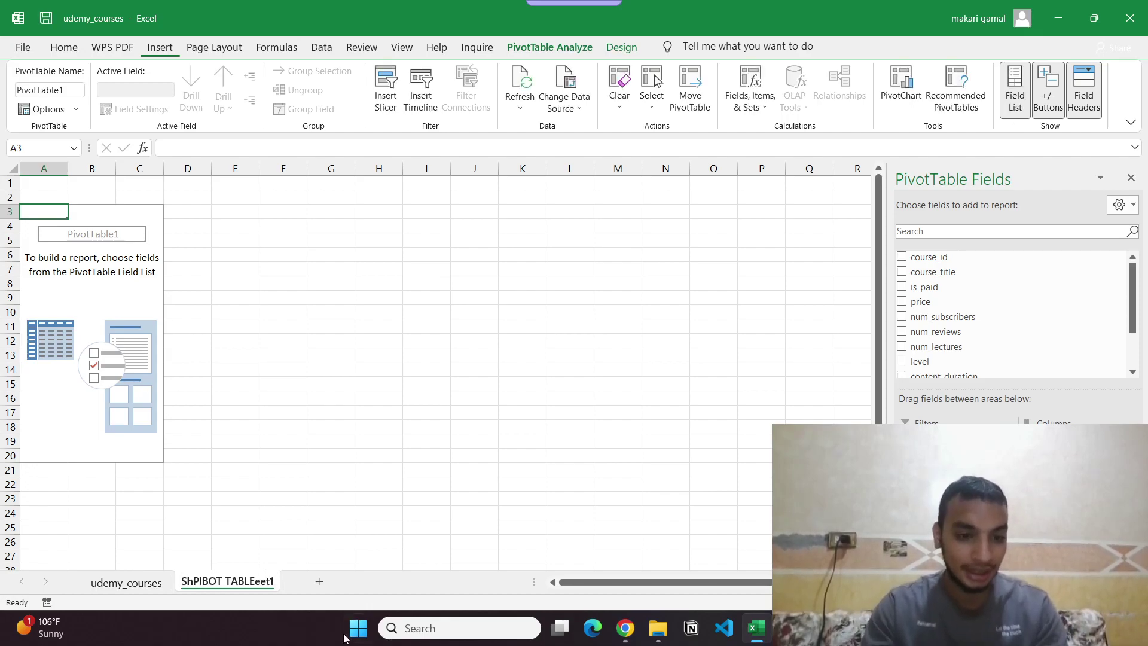
double_click(216, 583)
key("BackSpace")
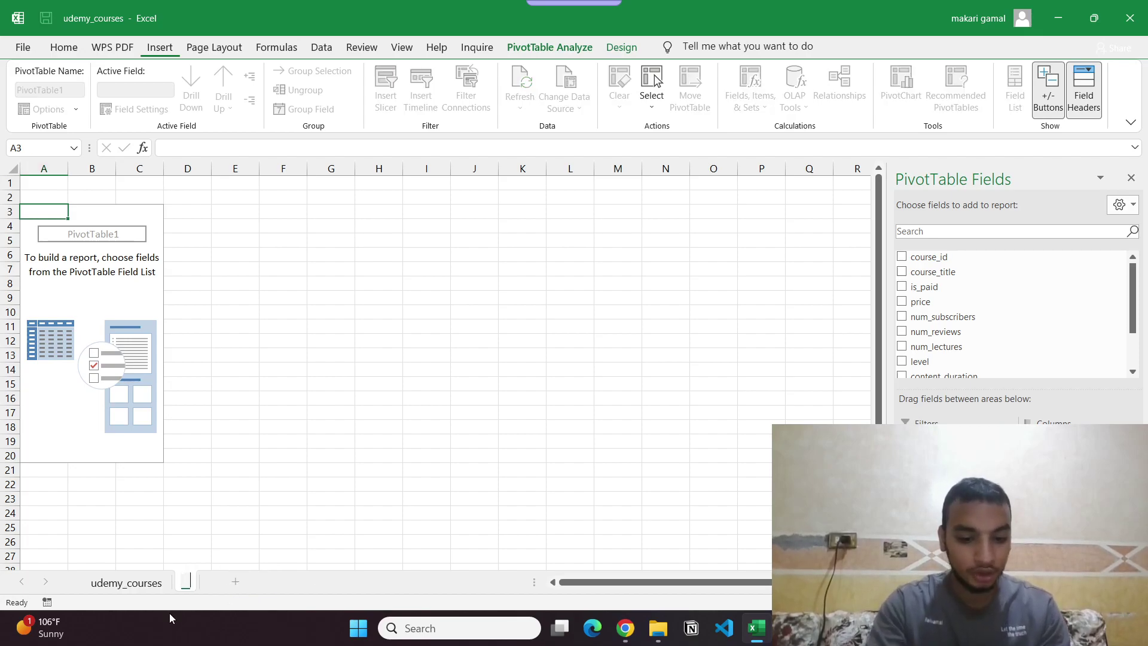
type("PIVOT TABLE")
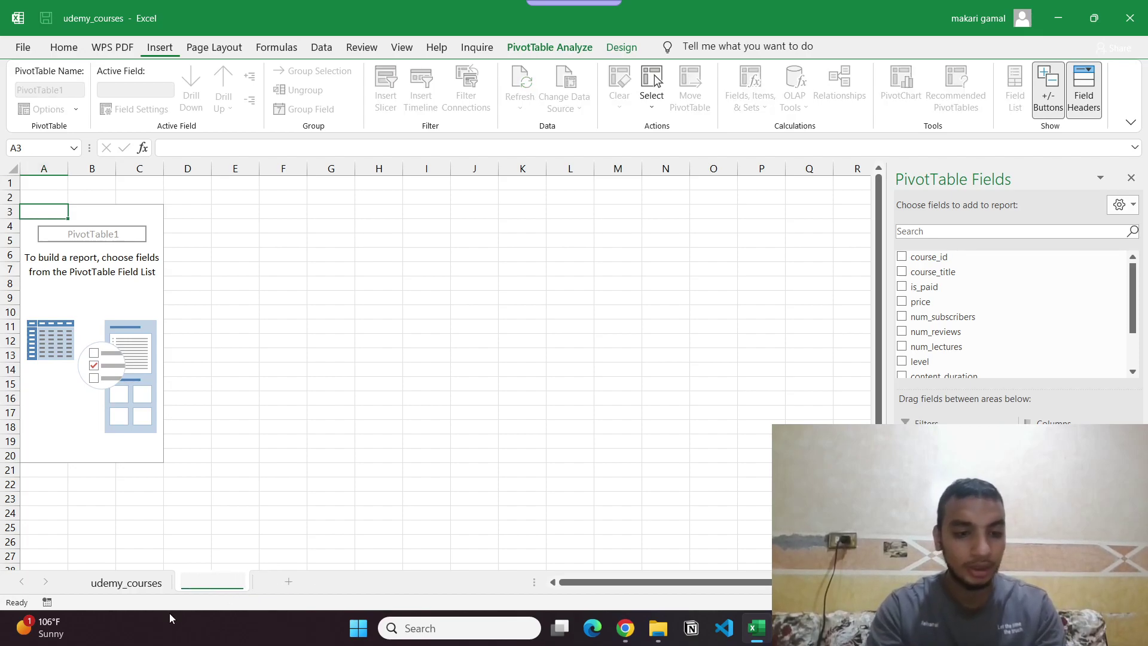
key("Return")
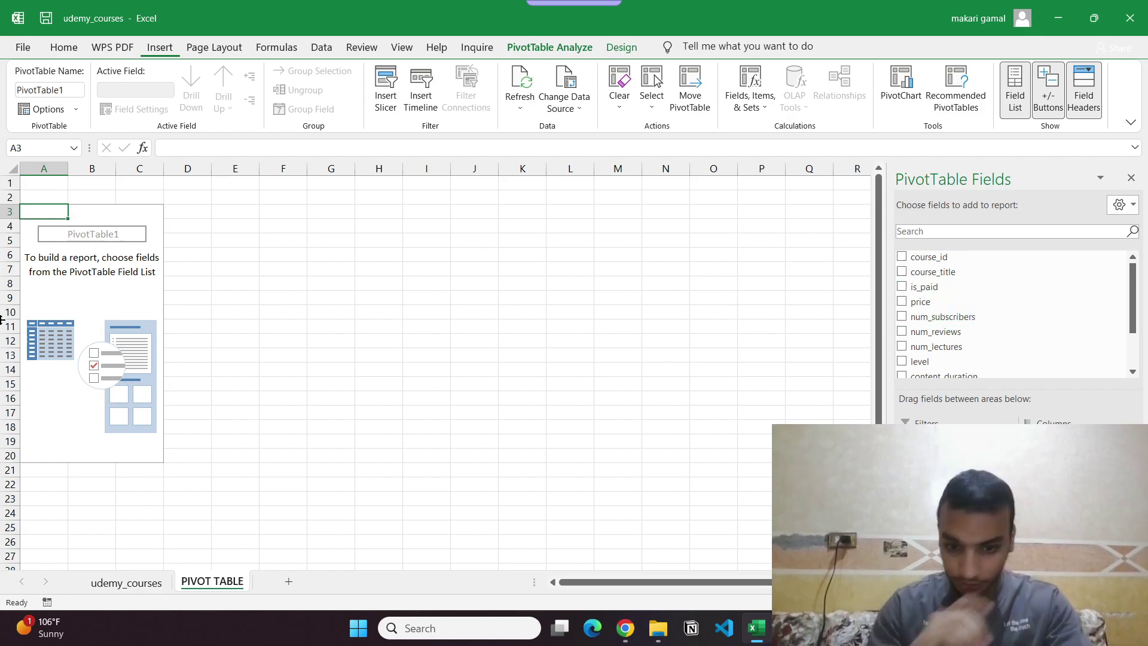
left_click(764, 597)
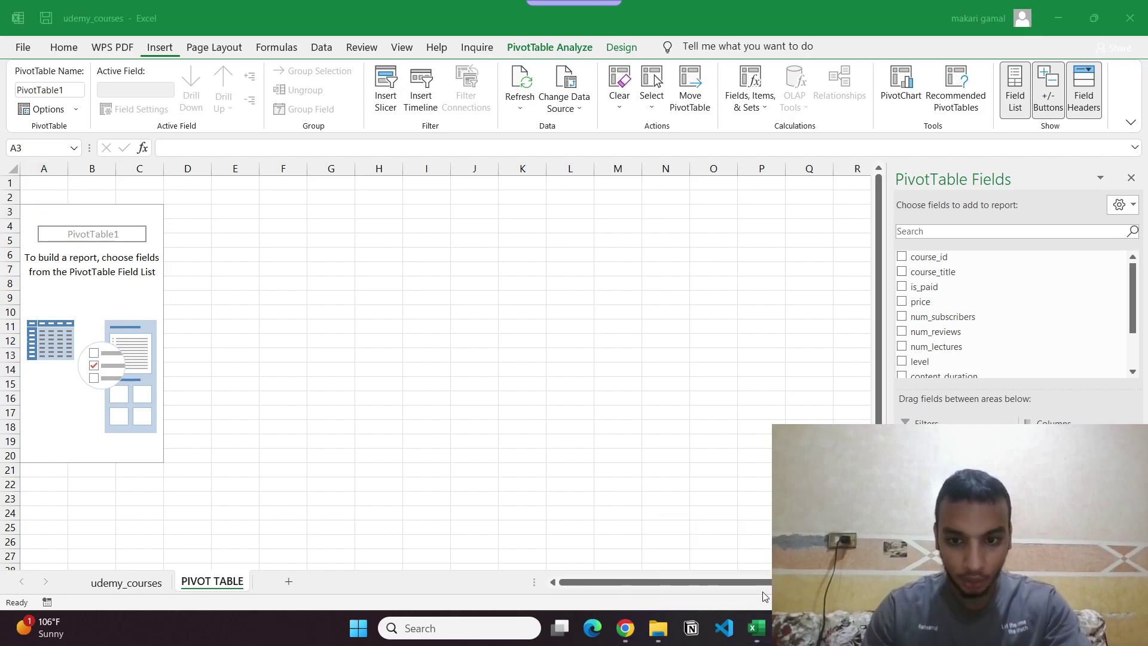
left_click(1056, 18)
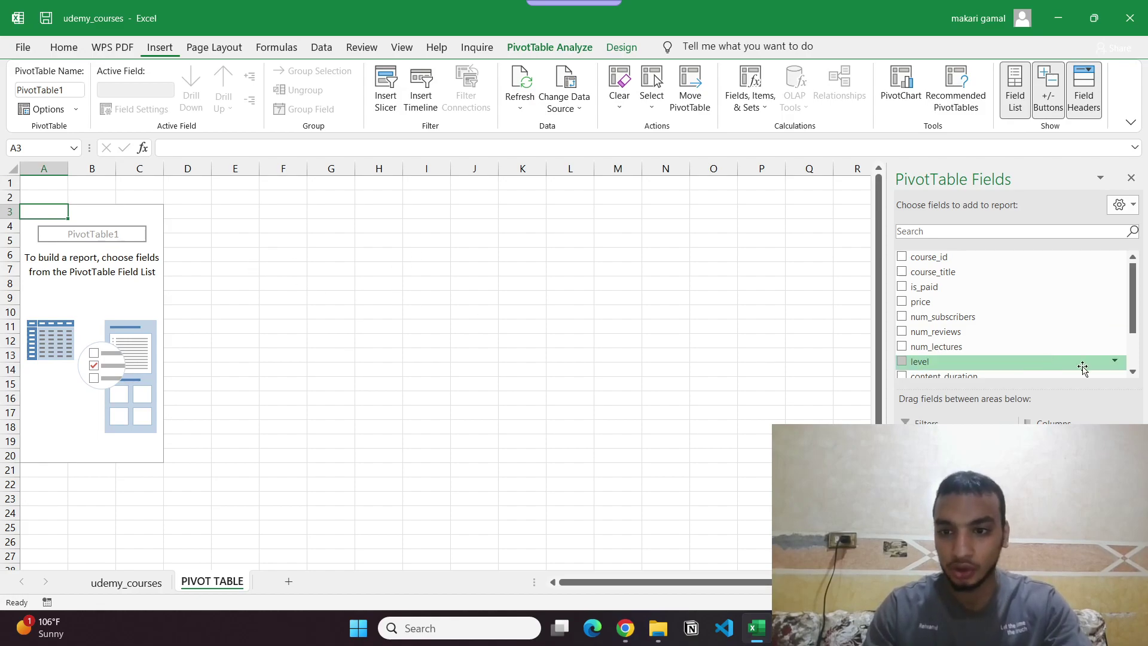
Step: Check the published_timestamp column in udemy_courses and the list of distinct values in the subject column's filter, leaving the data unfiltered
scroll(1083, 369, "down", 2)
left_click(126, 583)
left_click_drag(1060, 208, 807, 258)
left_click(595, 222)
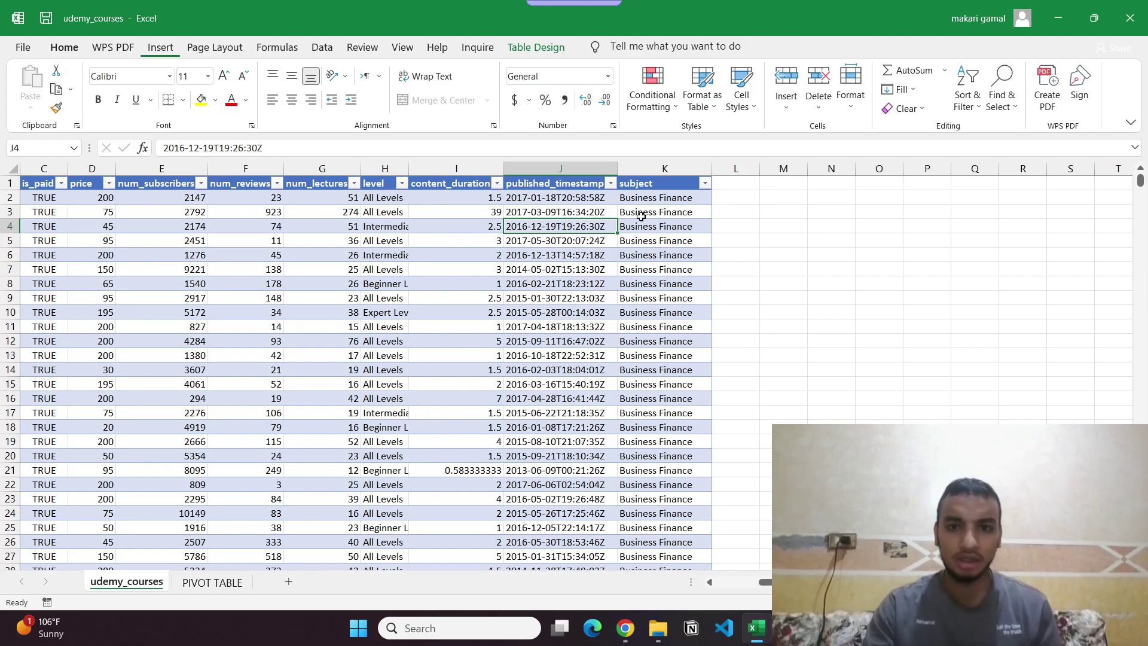
left_click(303, 354)
left_click(607, 205)
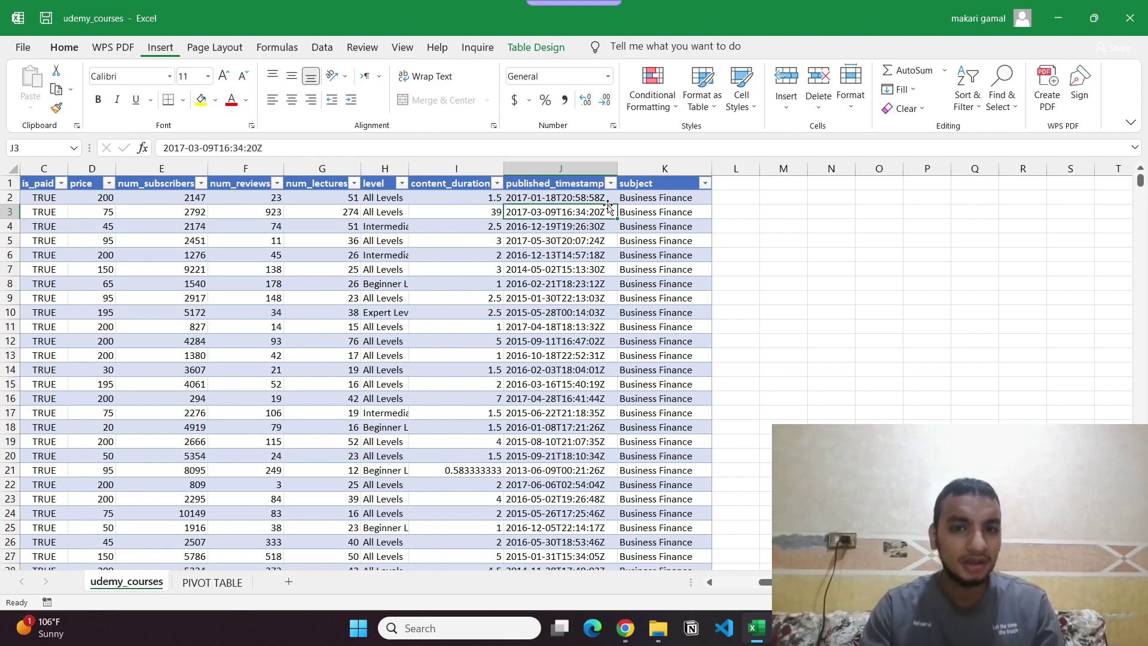
left_click(694, 189)
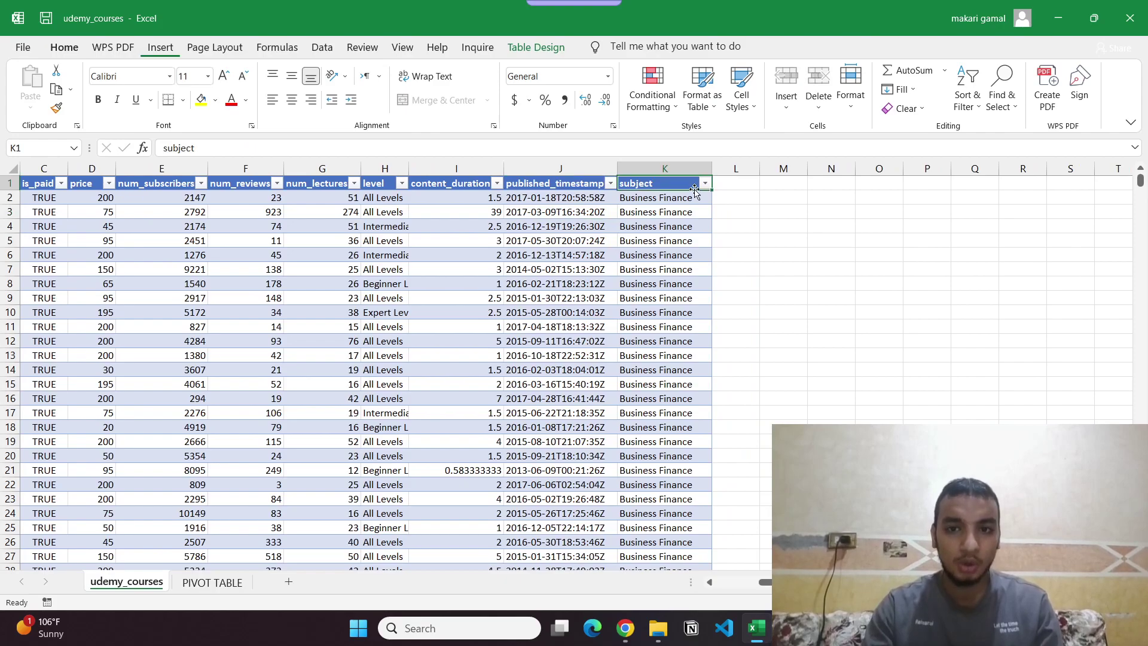
left_click(705, 184)
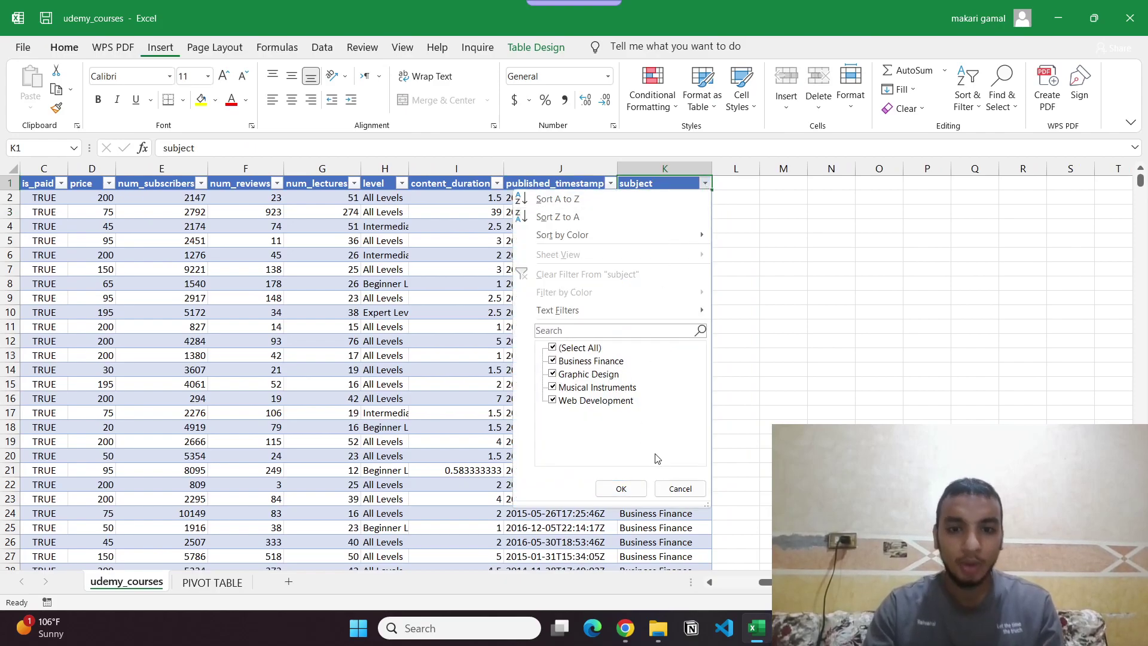
left_click(673, 487)
Step: Return to the PIVOT TABLE sheet and select cell B1 above the empty PivotTable
left_click(206, 582)
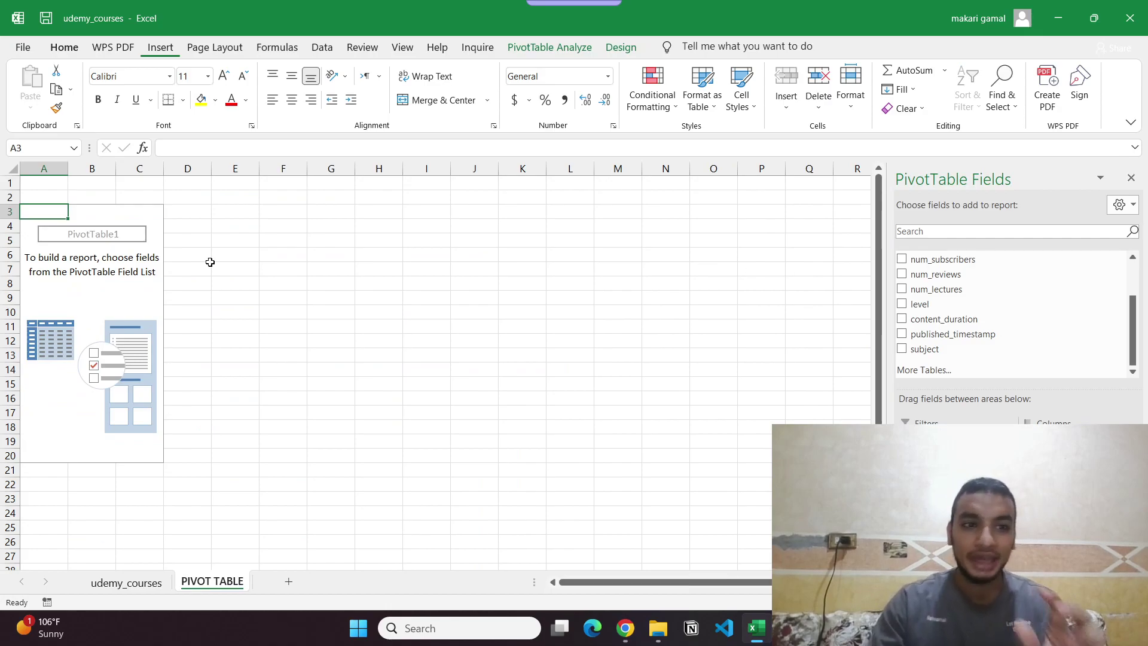
left_click(120, 582)
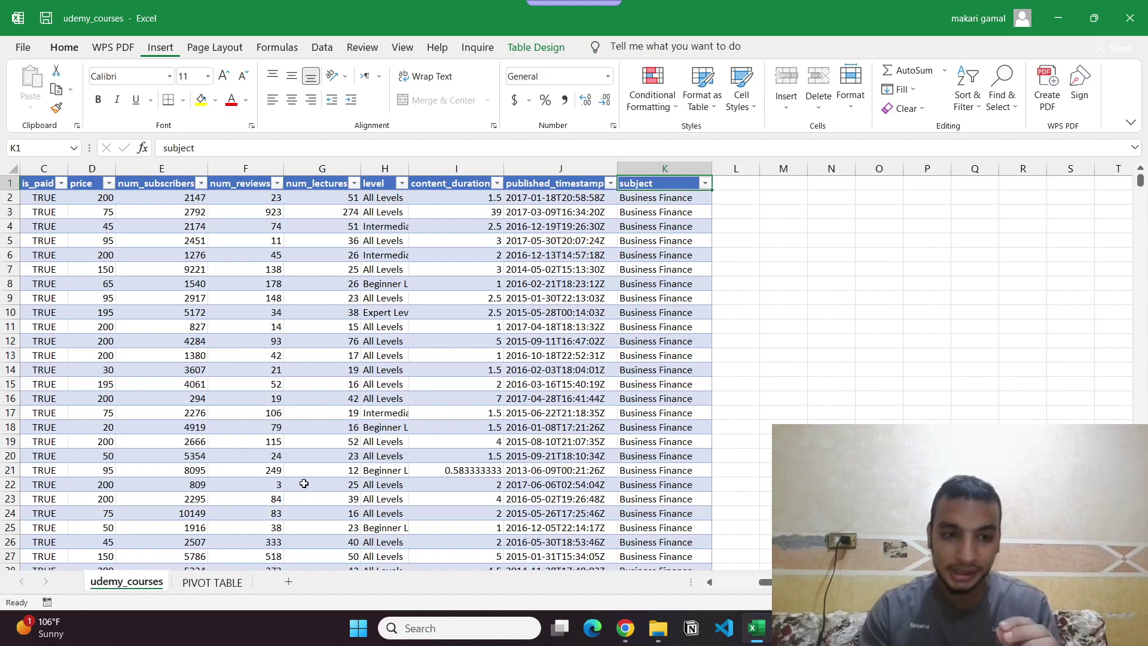
left_click(234, 582)
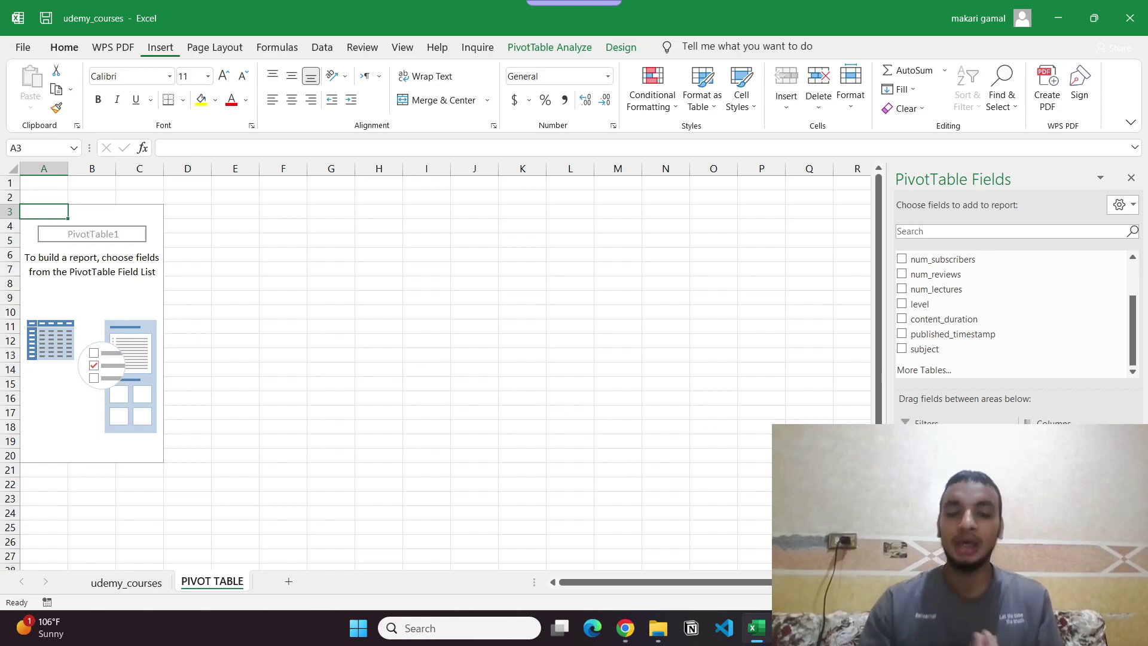
left_click(117, 568)
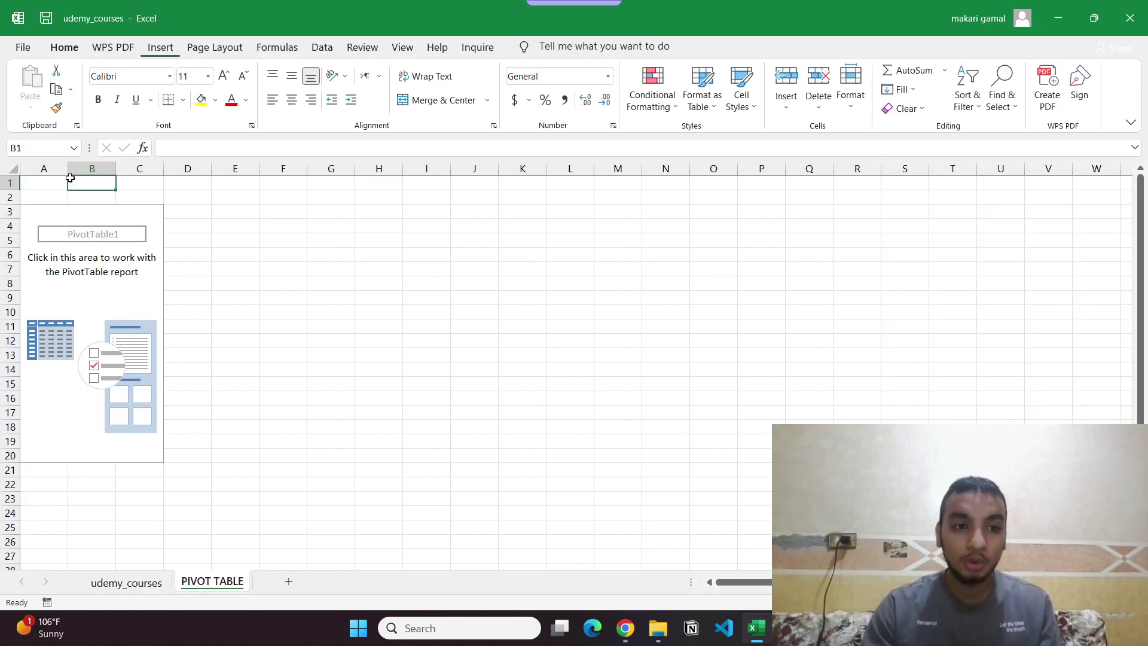
Step: Add the subject field to the PivotTable as its row labels
left_click(80, 242)
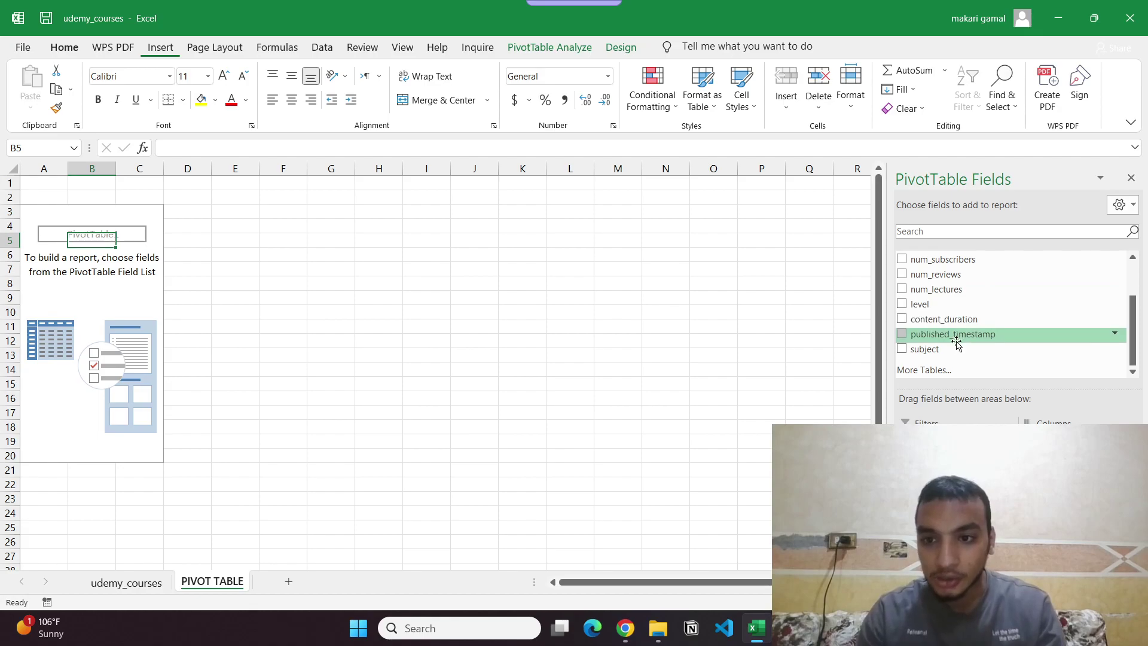
left_click(902, 348)
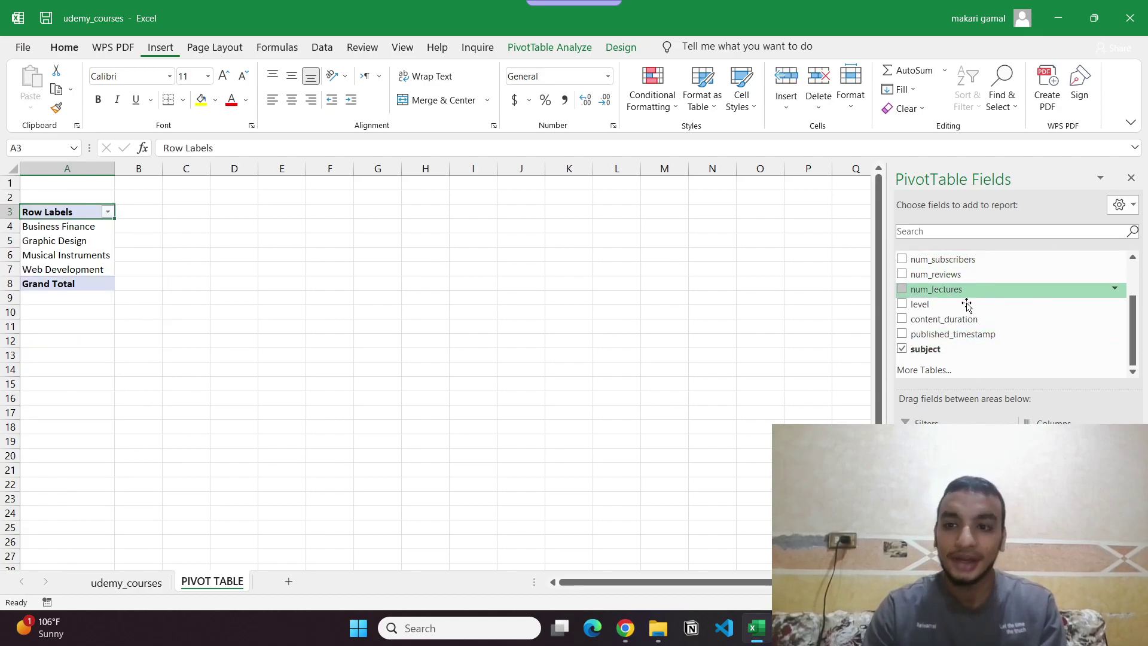
Step: Review the courses table's columns in the udemy_courses sheet, checking back against the pivot sheet, and select the whole table
left_click(127, 582)
scroll(57, 280, "left", 3)
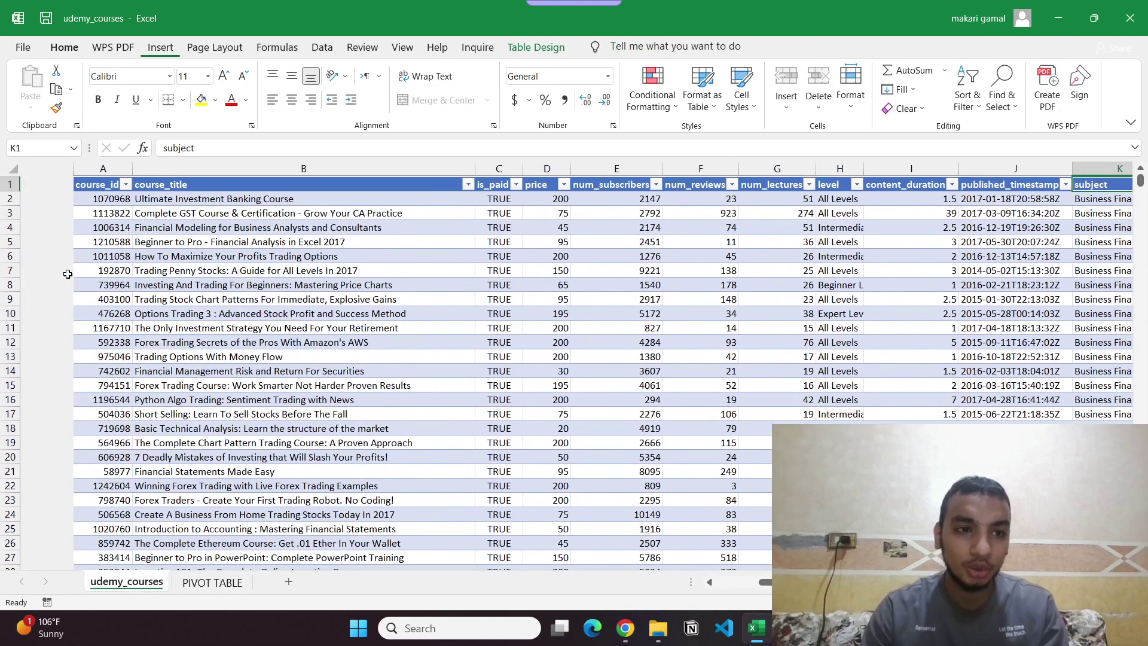
left_click(149, 283)
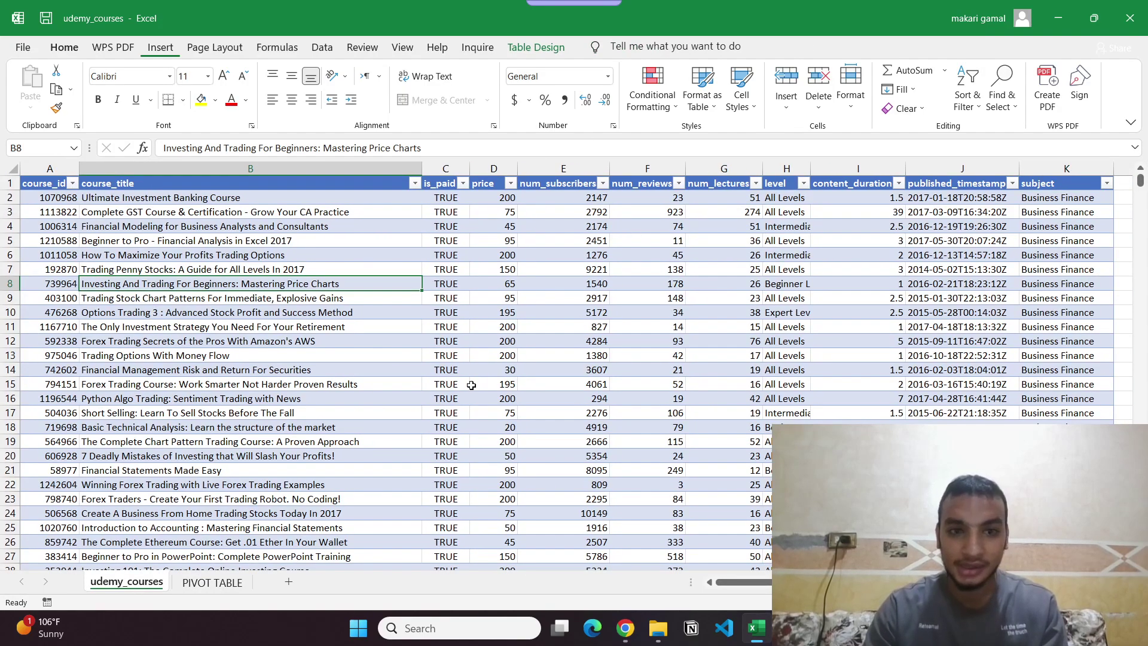
left_click(213, 582)
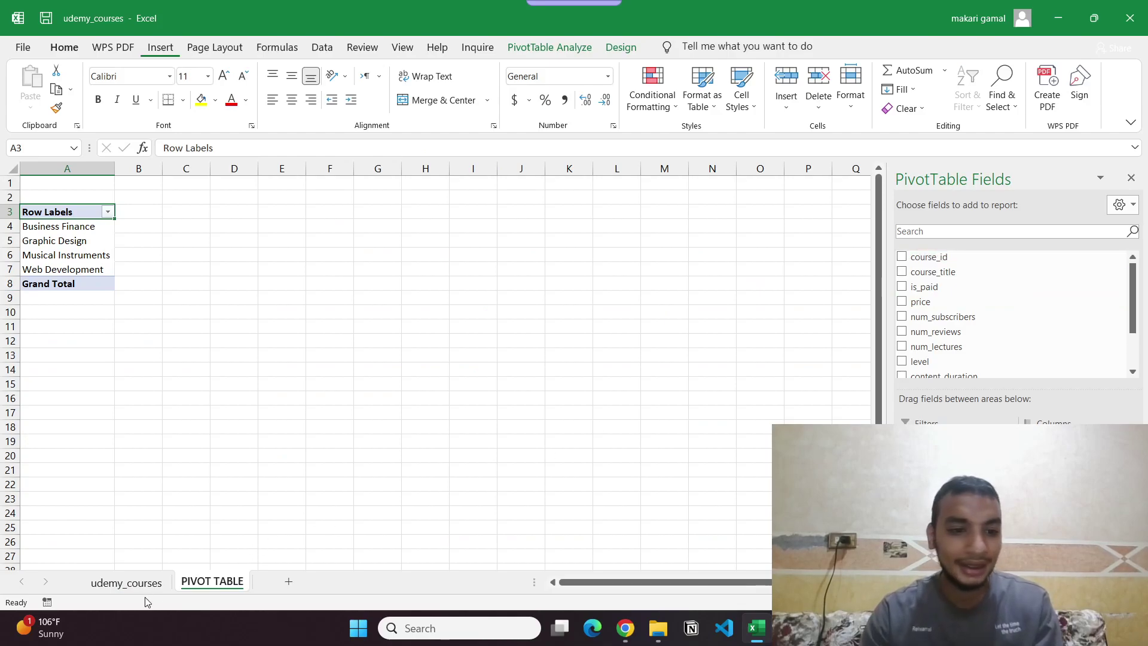
left_click(126, 582)
key("ctrl+a")
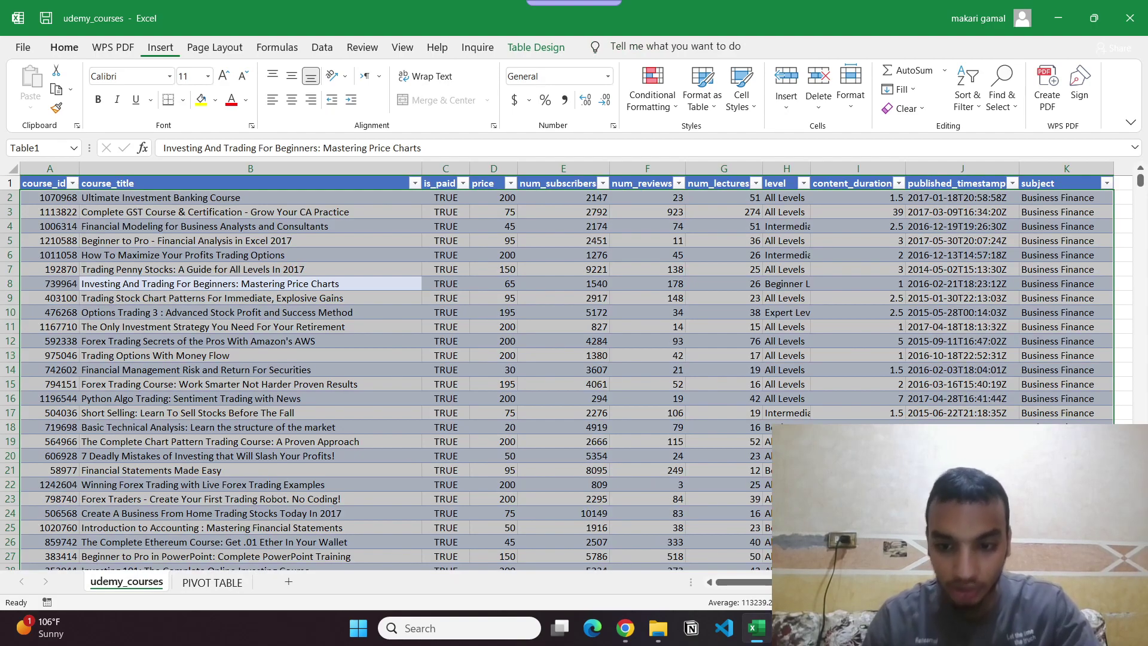
Step: Add course_id to the PivotTable values on the PIVOT TABLE sheet and summarize it by Count
left_click(210, 582)
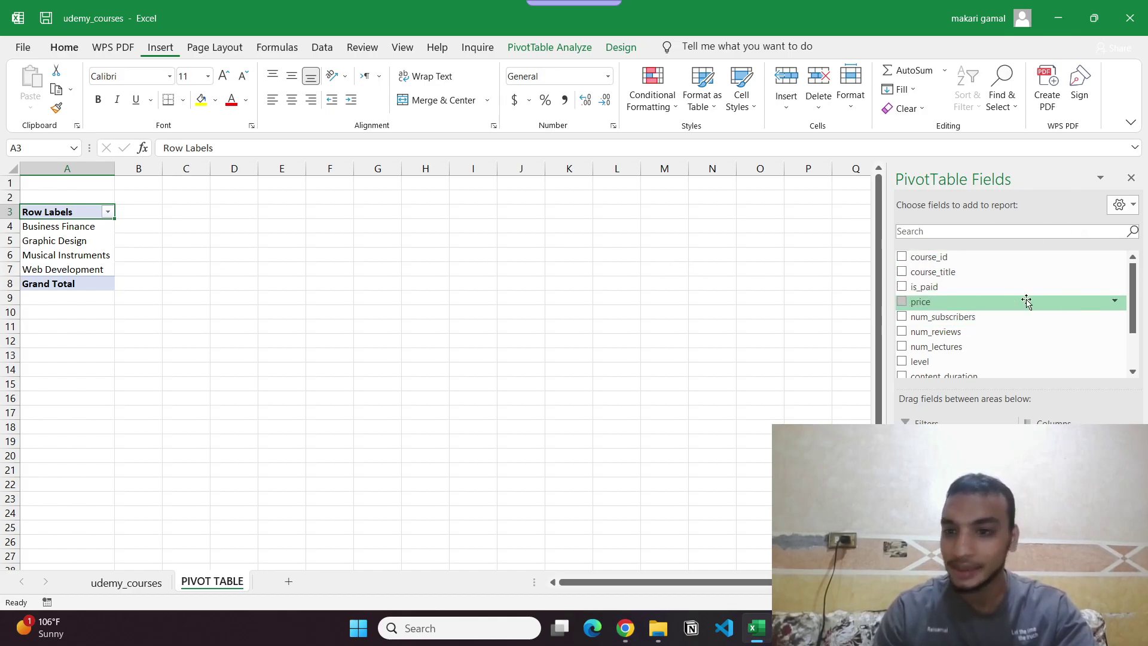
left_click_drag(947, 265, 1052, 514)
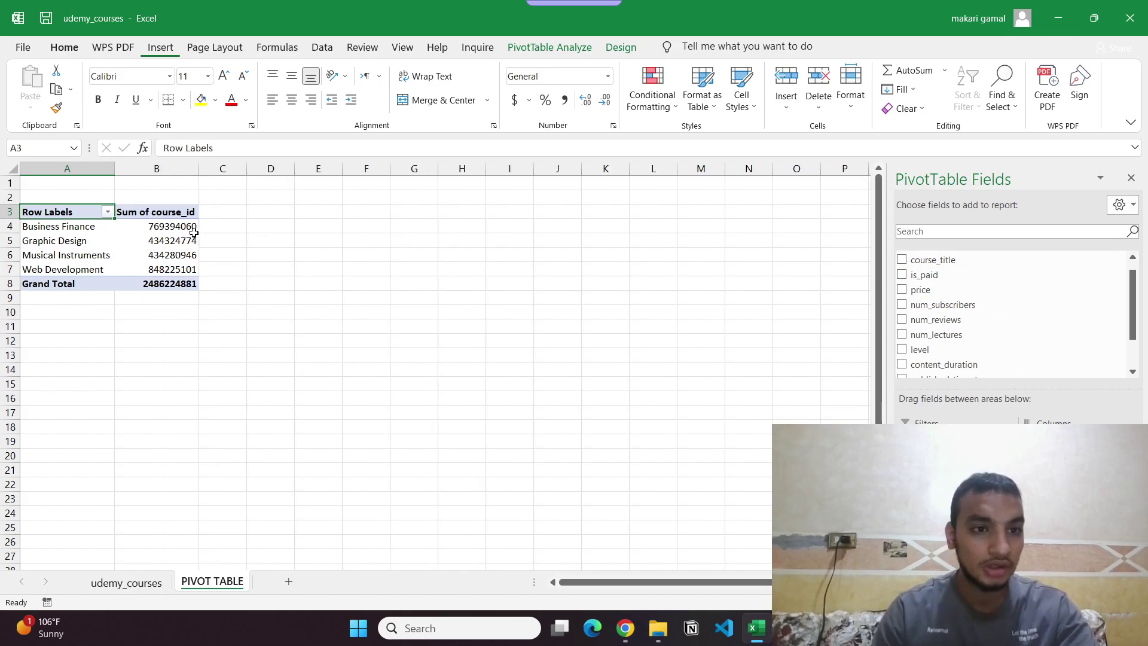
left_click(169, 214)
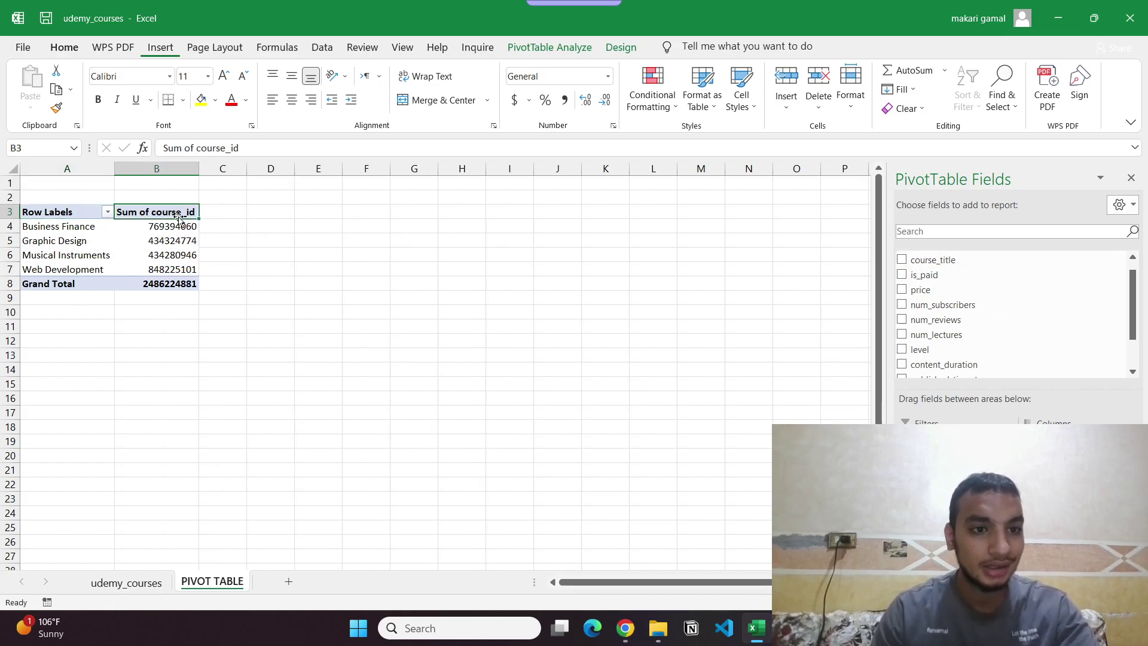
right_click(180, 217)
left_click(149, 217)
right_click(147, 216)
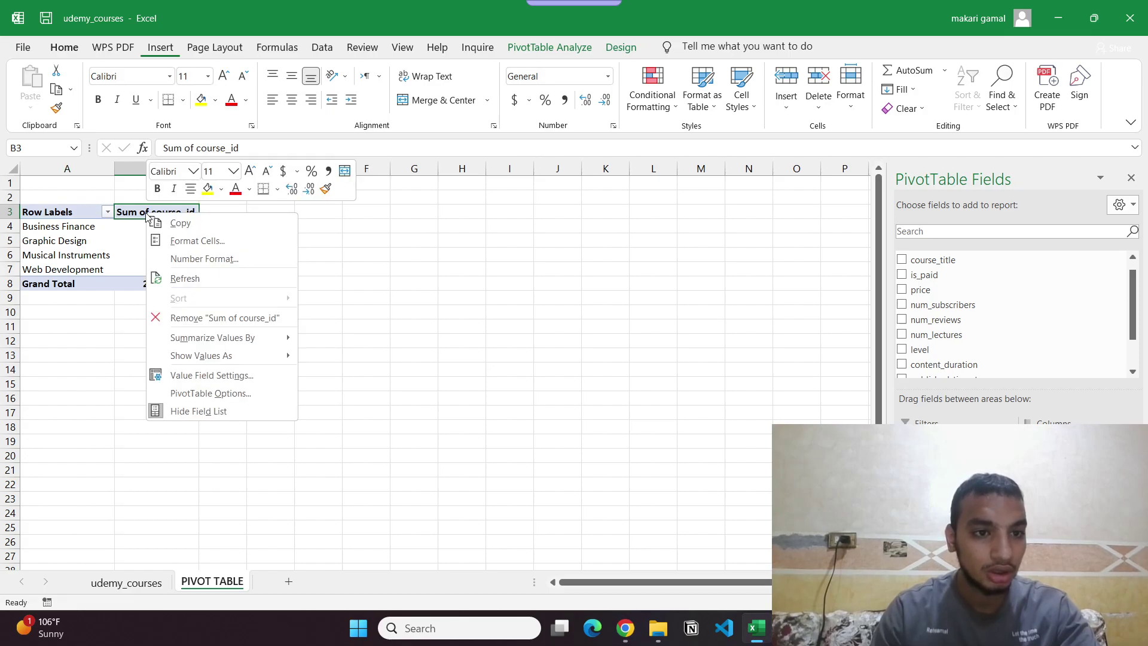
mouse_move(278, 362)
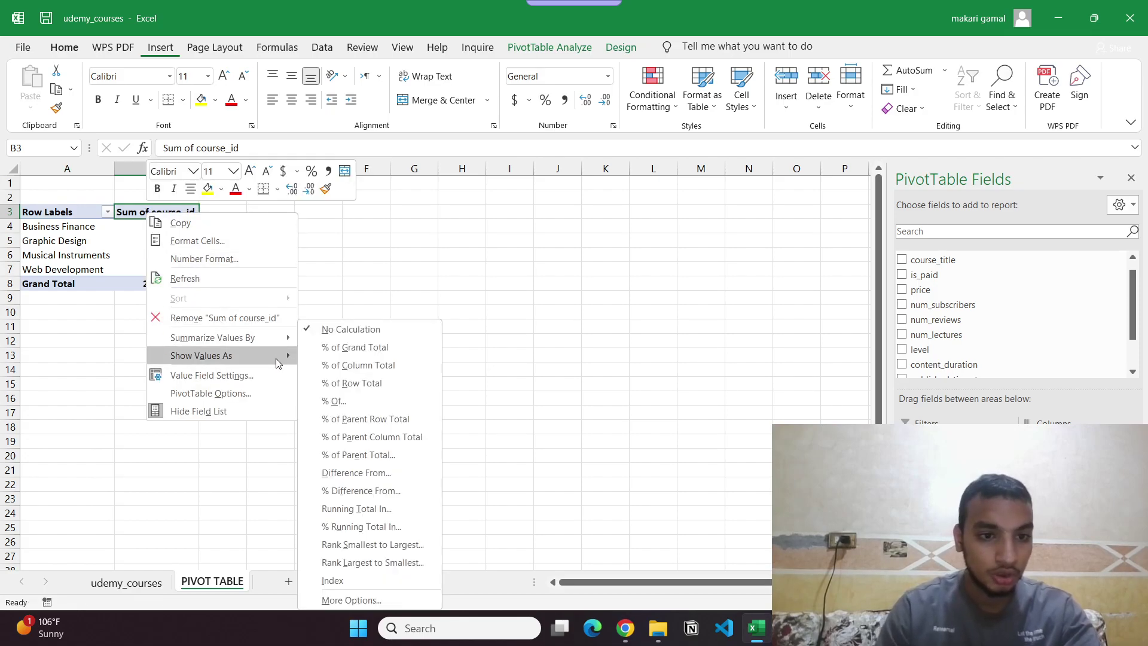
mouse_move(260, 326)
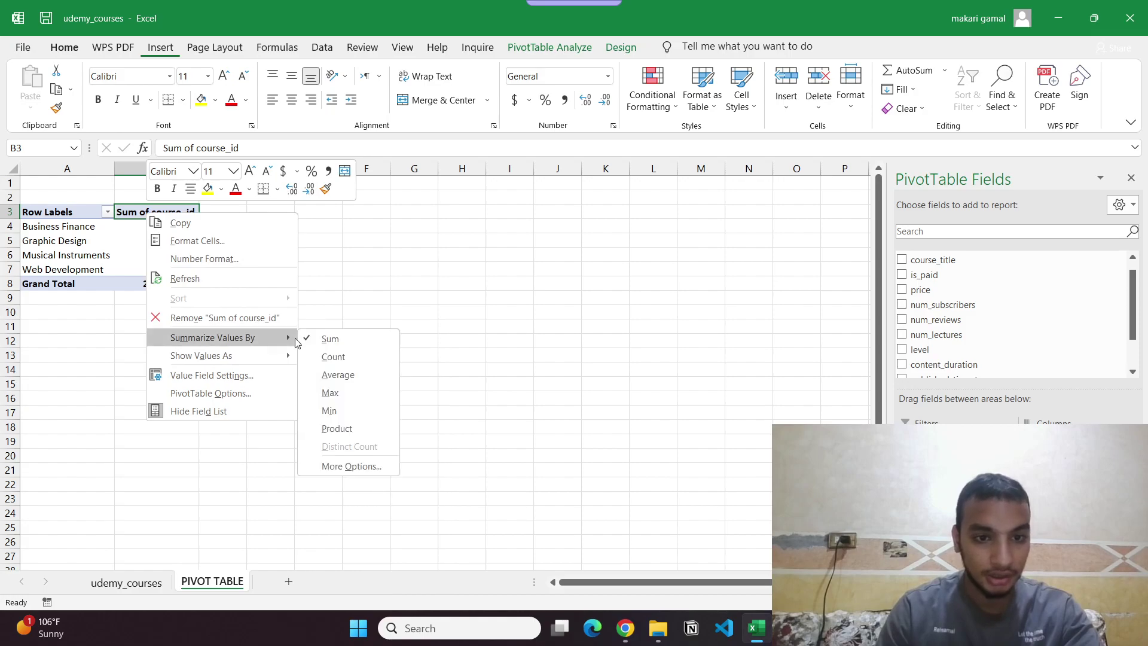
left_click(316, 354)
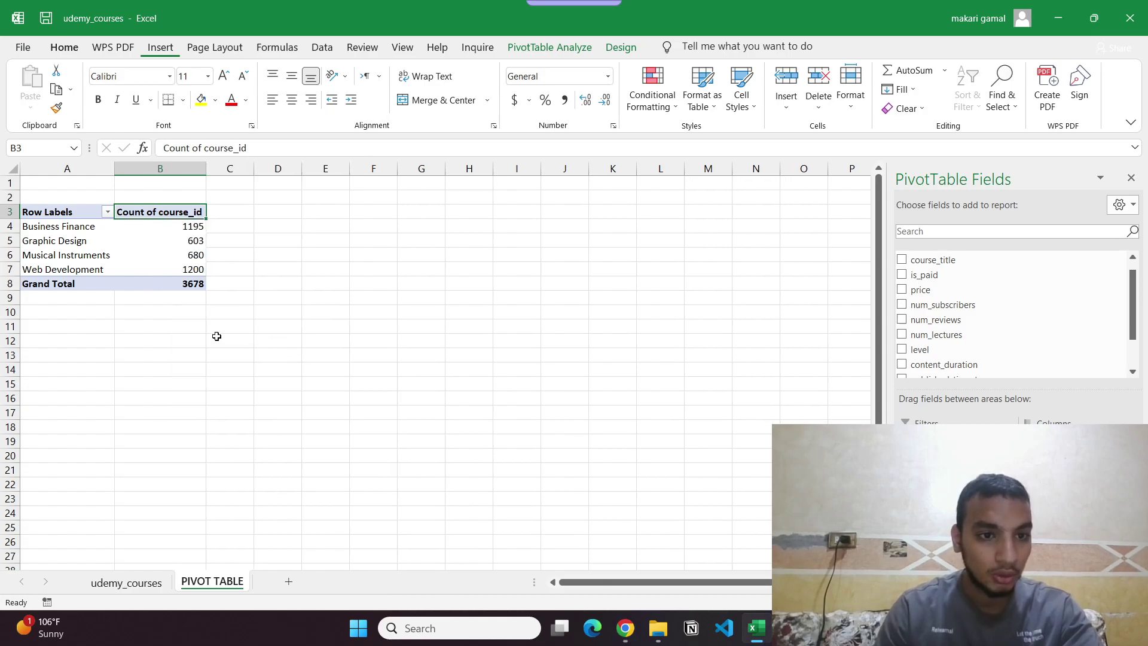
left_click_drag(130, 269, 197, 222)
left_click(178, 213)
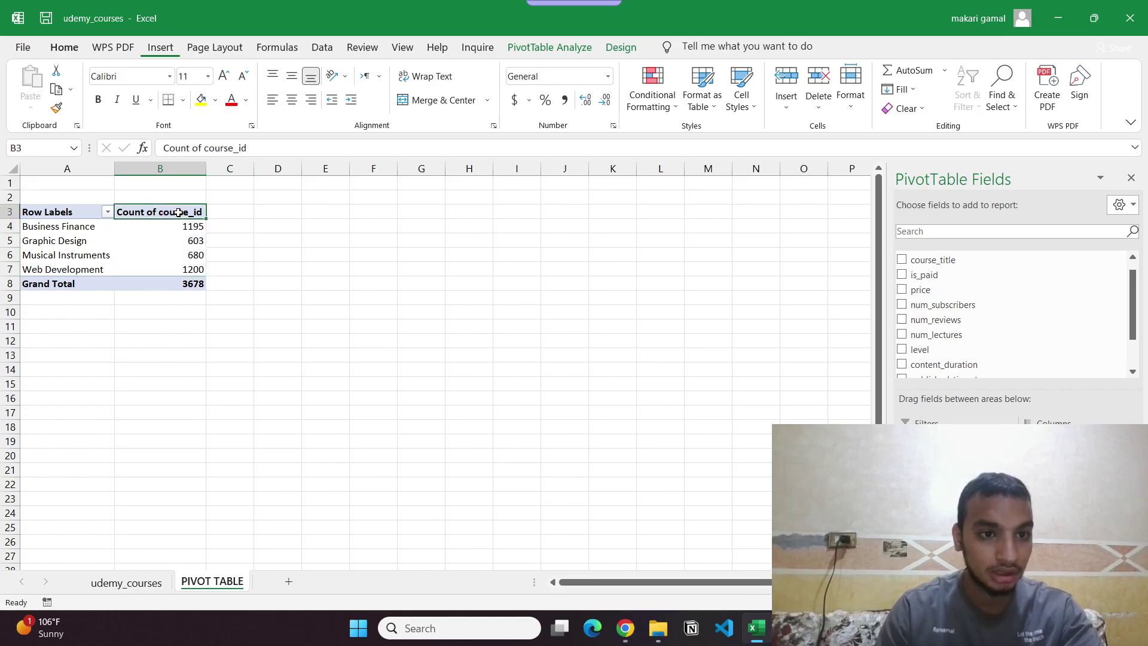
right_click(179, 213)
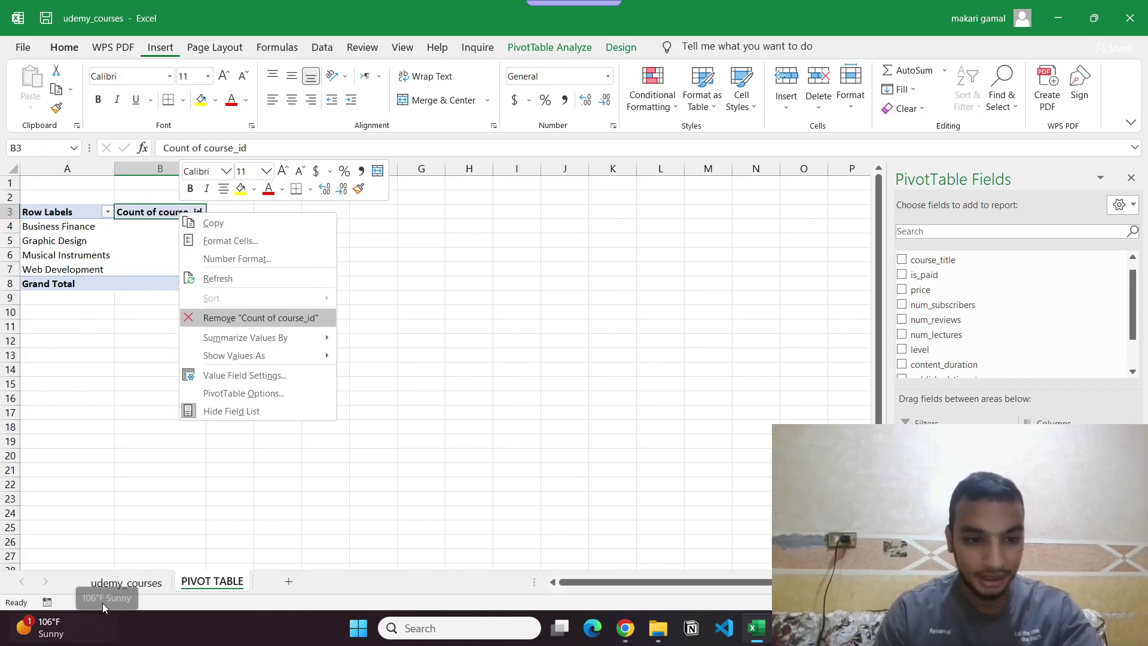
left_click(317, 490)
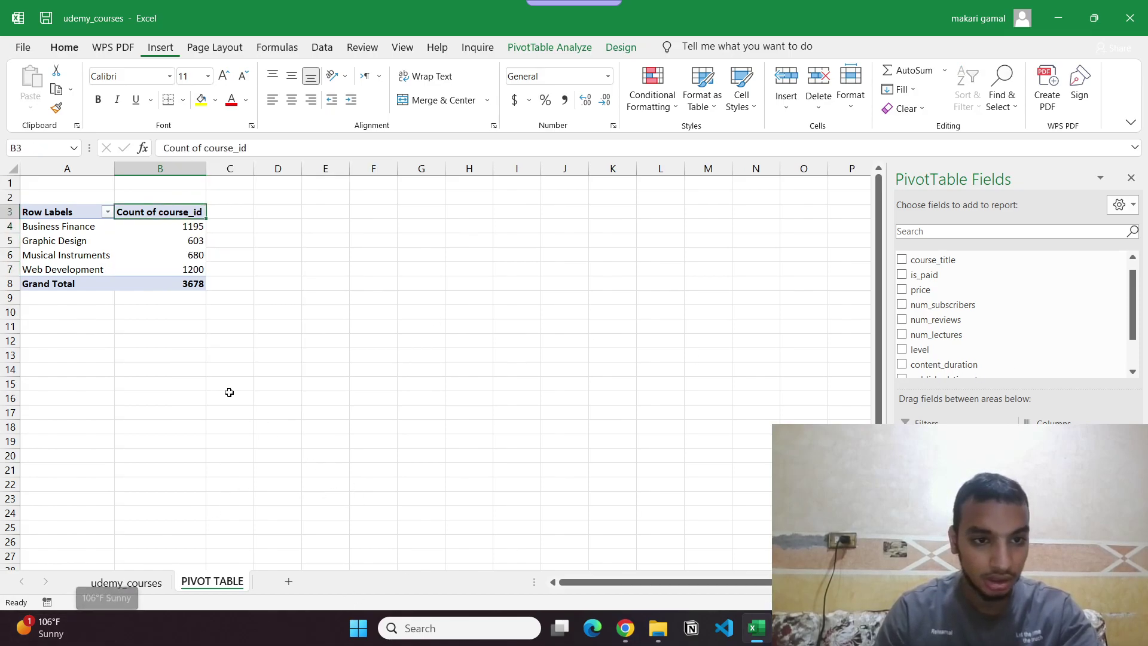
Step: Compare the columns of the udemy_courses table with the fields available for the PivotTable
left_click(127, 583)
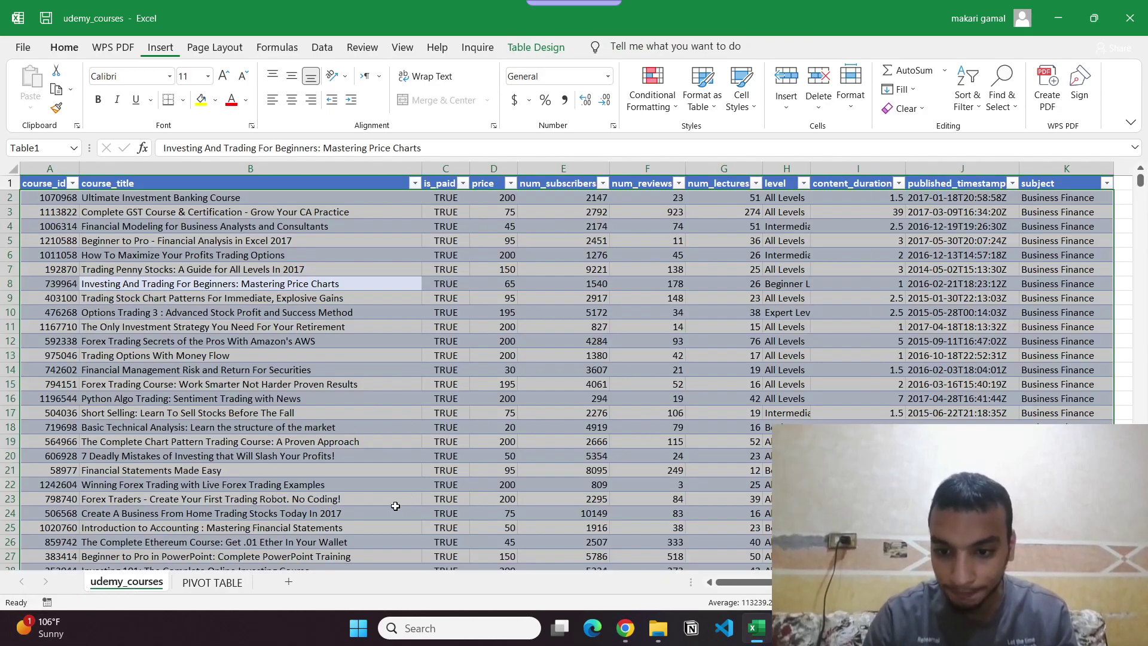
left_click(203, 583)
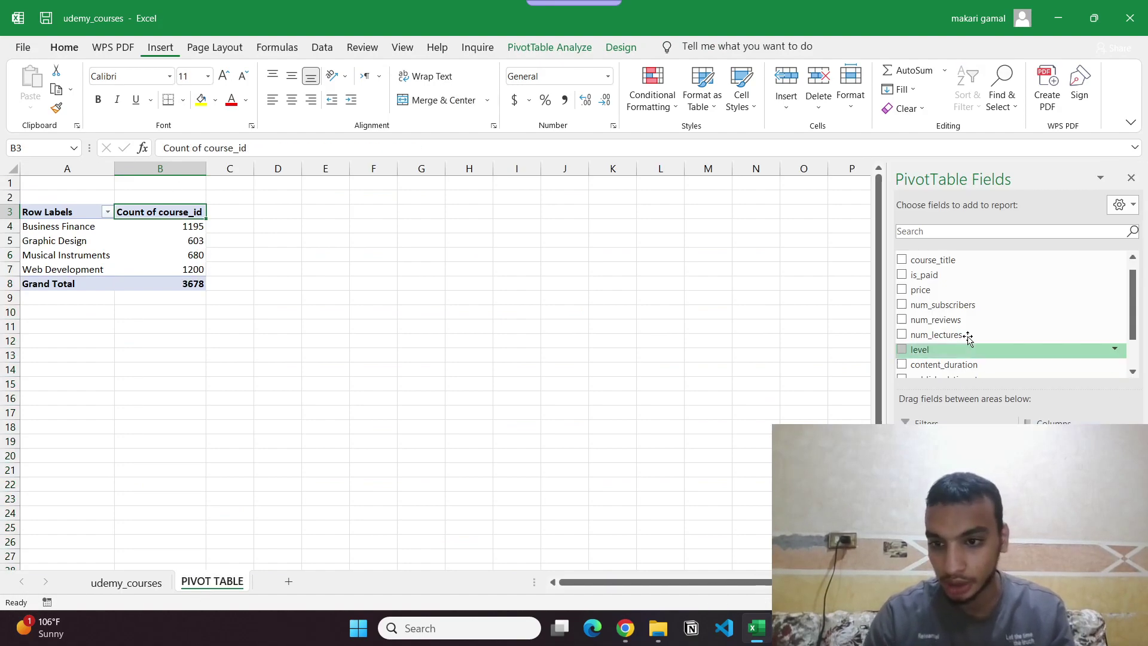
left_click(126, 583)
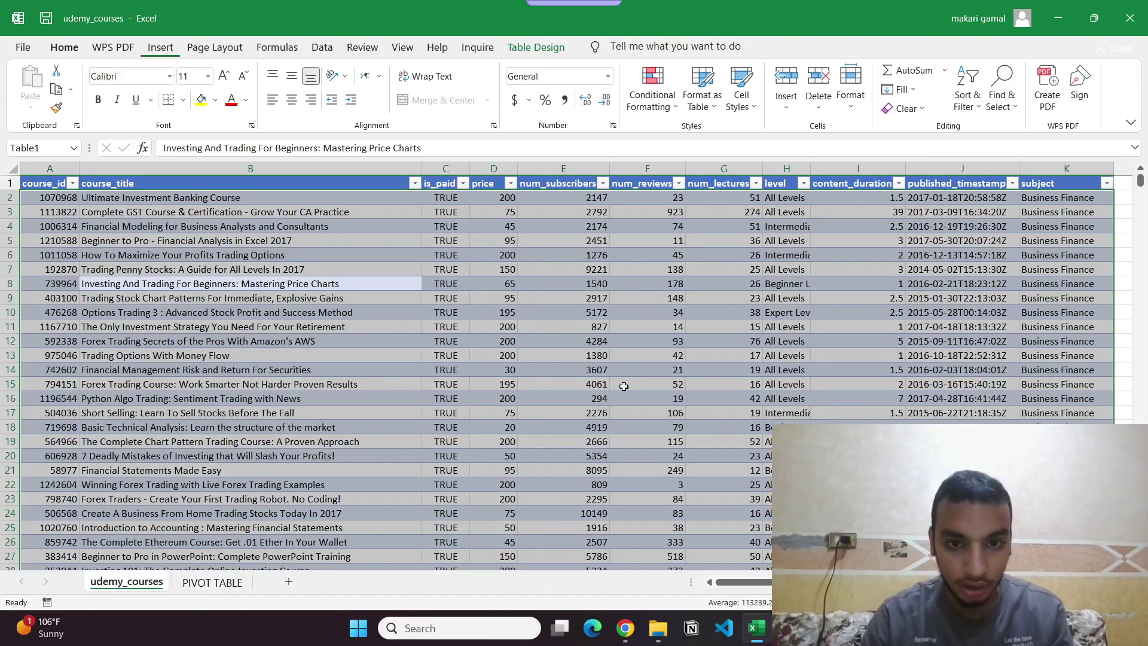
left_click(658, 312)
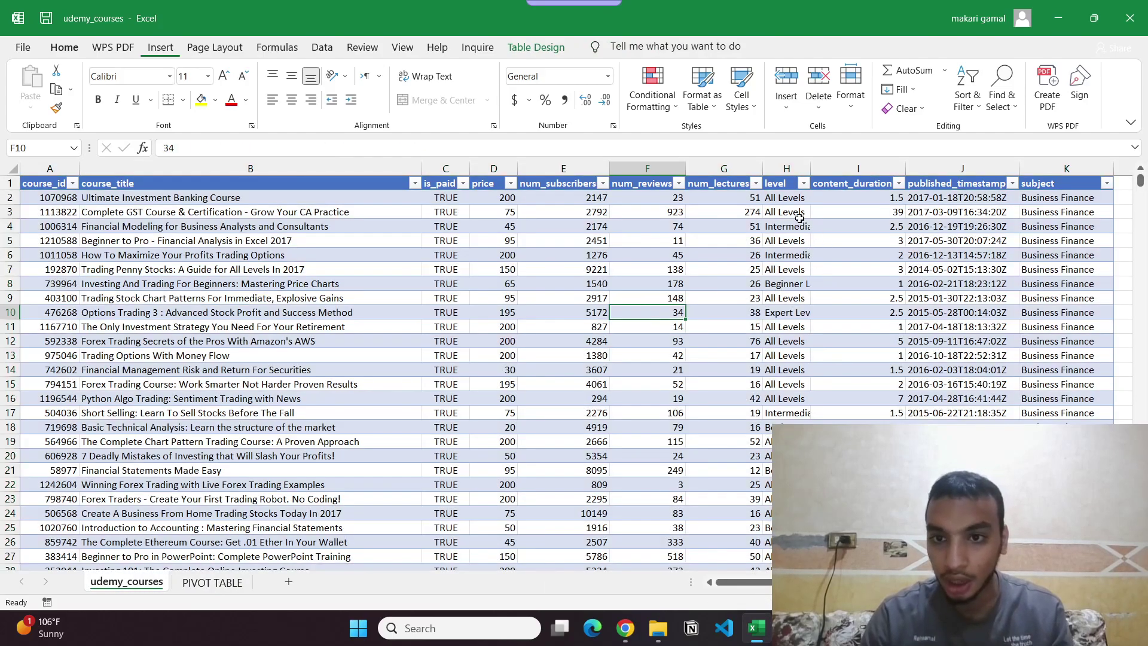
scroll(800, 218, "right", 2)
scroll(854, 242, "left", 2)
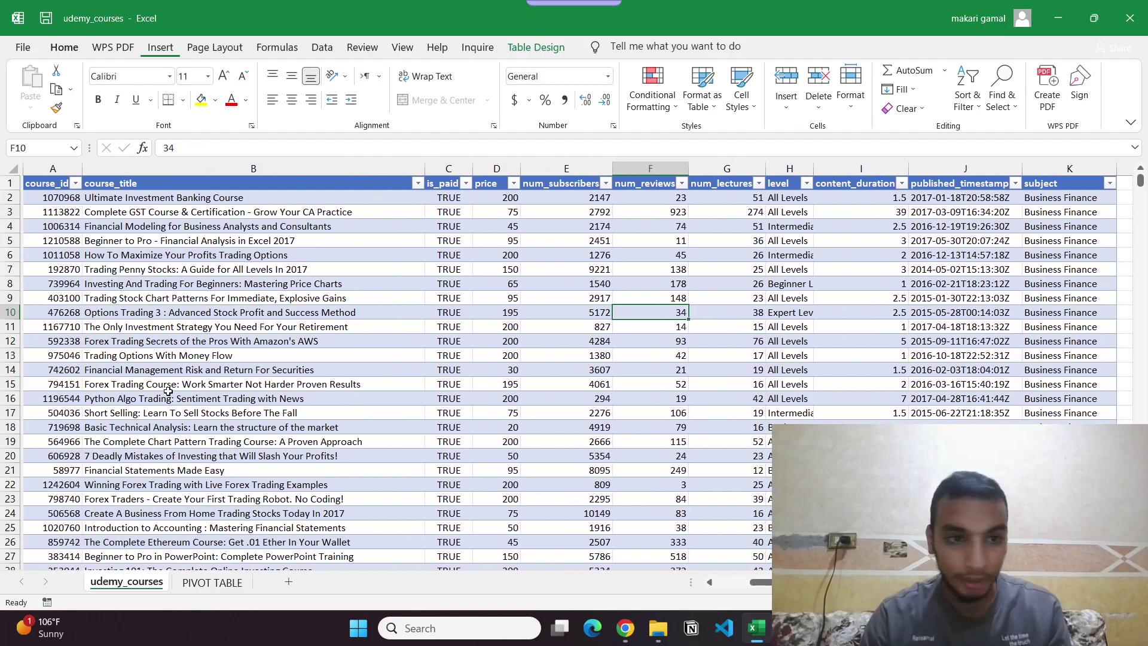
left_click(240, 582)
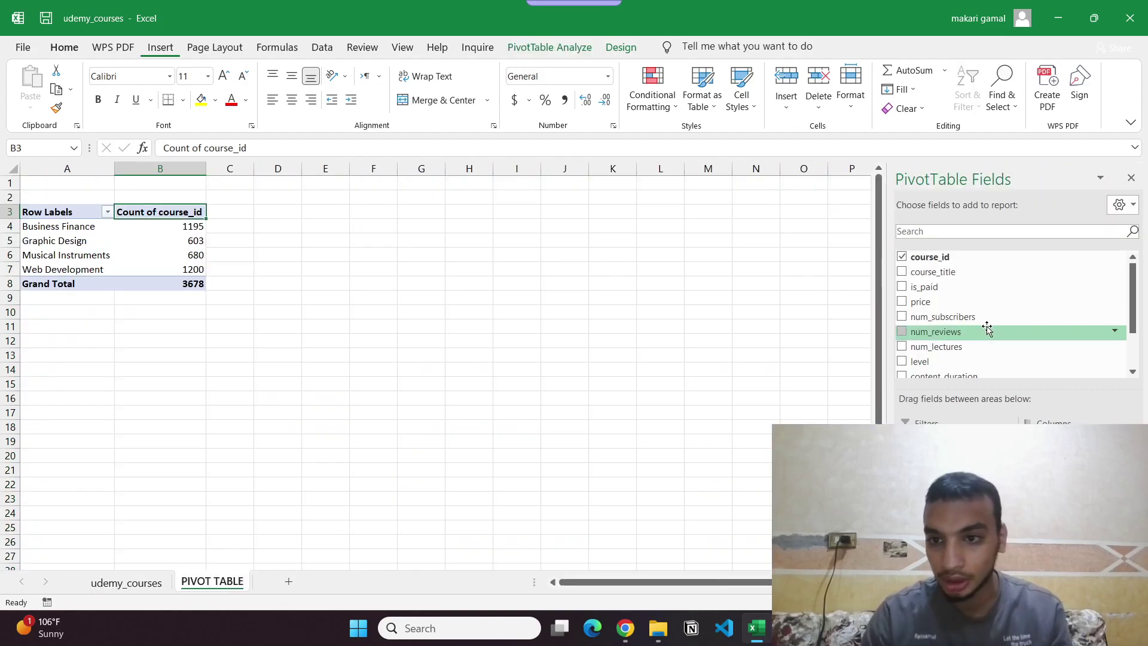
Step: Try moving the subject field from the PivotTable rows to its values, and undo the move
scroll(963, 337, "down", 2)
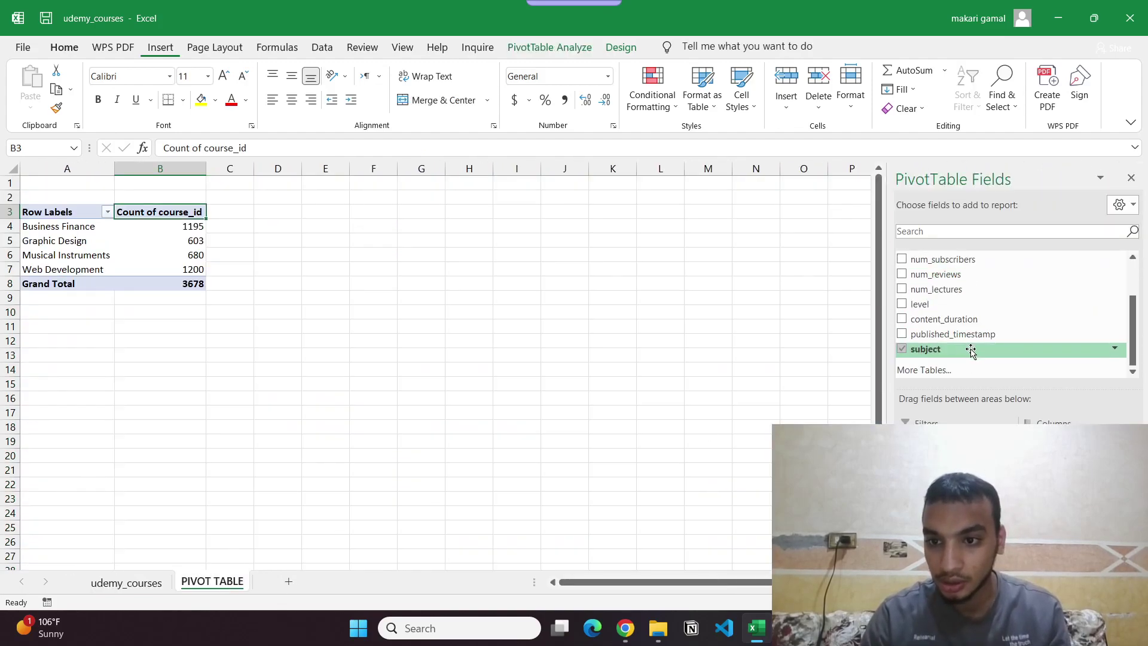
left_click_drag(956, 526, 1076, 526)
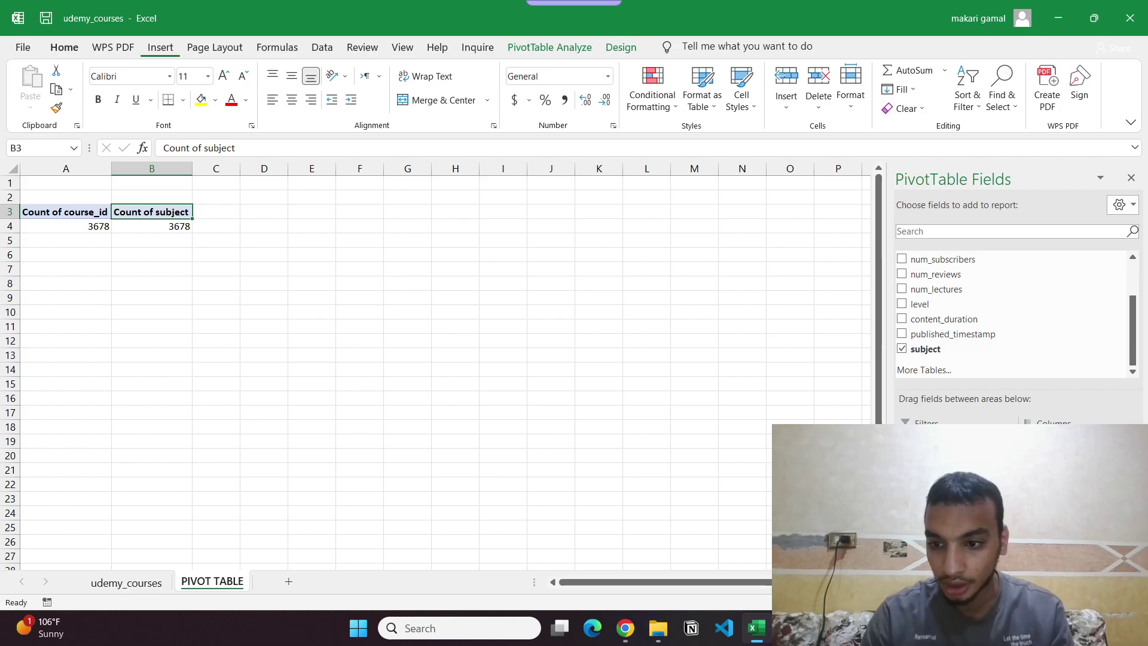
key("ctrl+z")
scroll(953, 346, "up", 2)
scroll(953, 358, "down", 1)
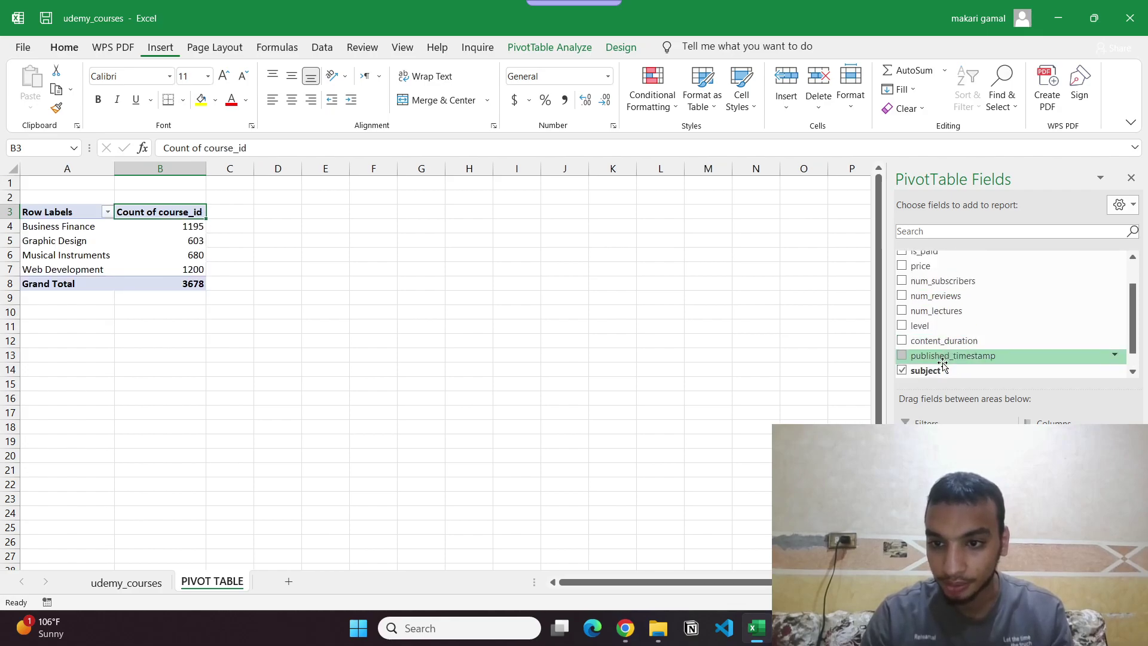
Step: Add a count of subject beside the course_id count, and remove both value fields from the PivotTable
key("ctrl+y")
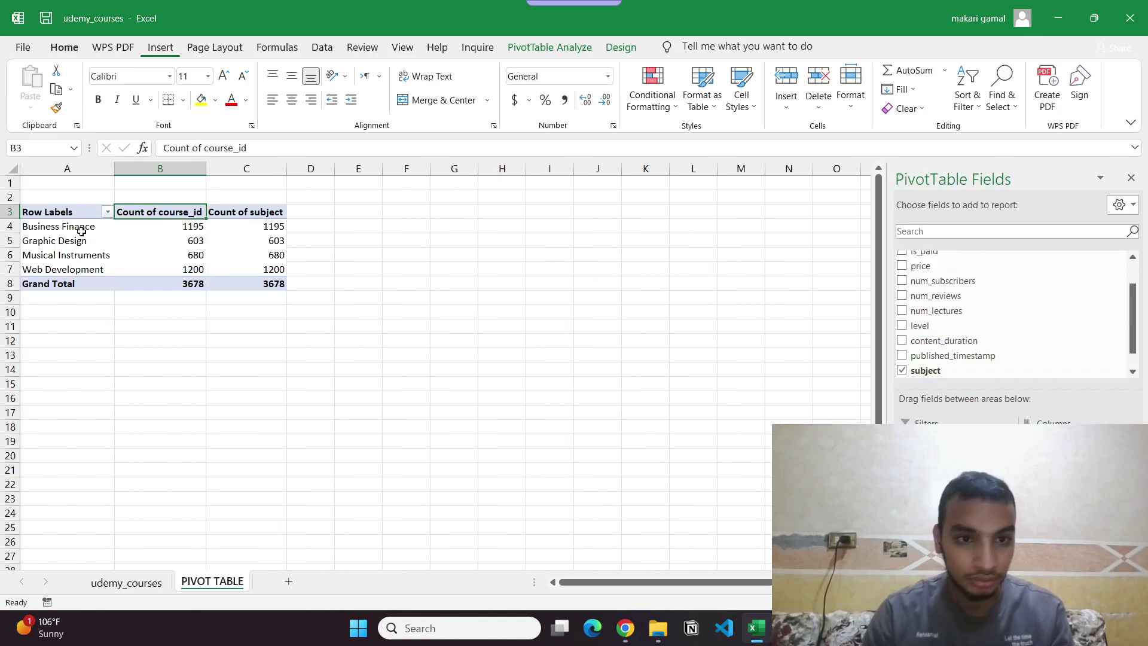
left_click_drag(1070, 526, 1052, 355)
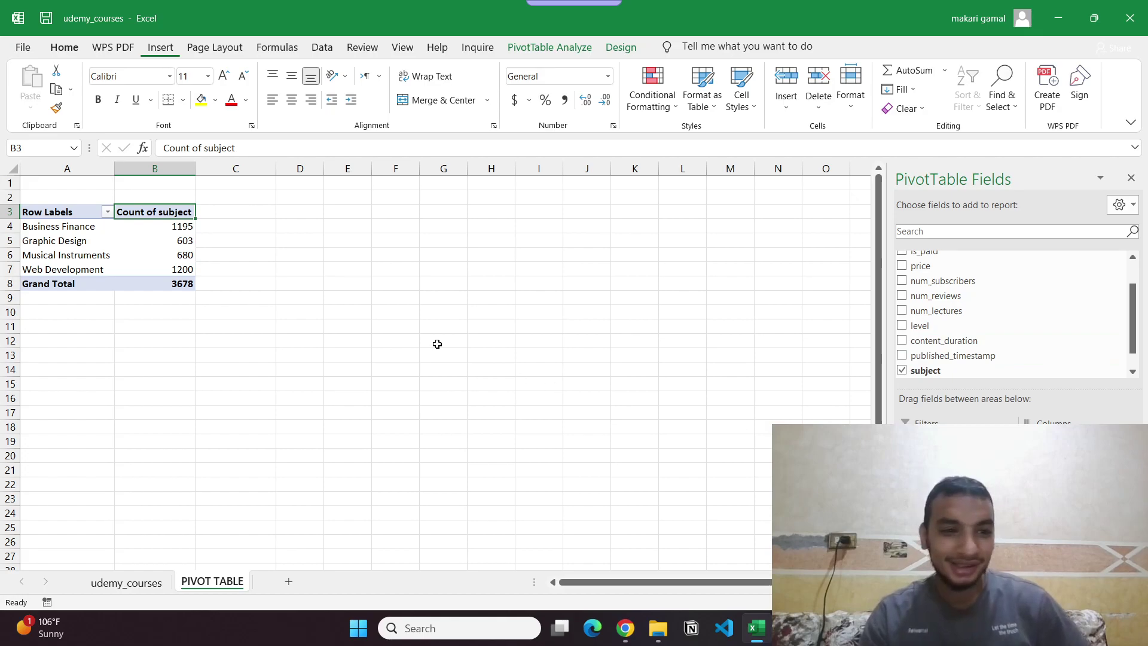
left_click_drag(1064, 514, 1079, 357)
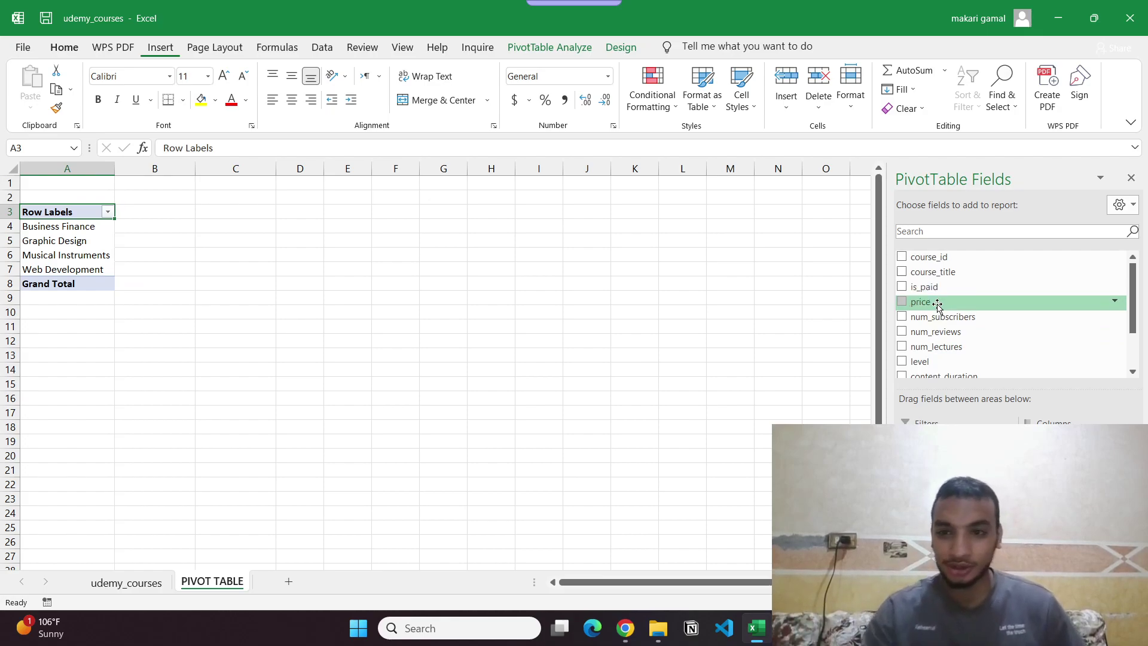
Step: Try the sum of course_id as the PivotTable's value field, and remove it from the report
left_click(959, 256)
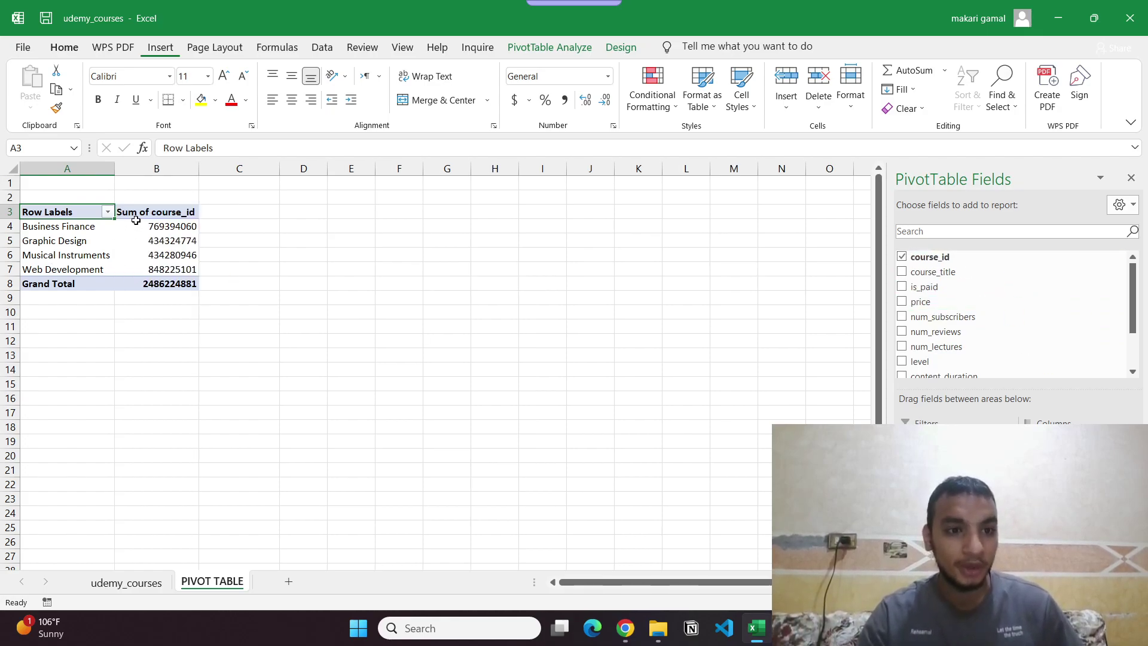
left_click_drag(1064, 514, 981, 367)
Step: Examine the subject column in udemy_courses and compare it with the PivotTable's row labels and field list
left_click(148, 582)
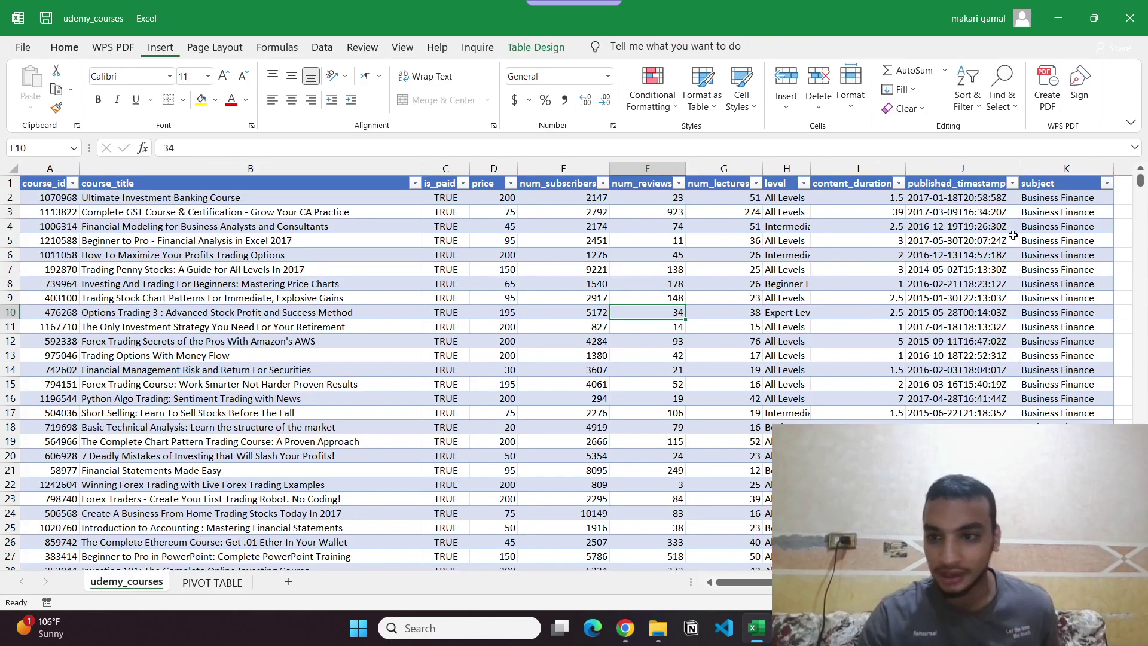
scroll(968, 251, "right", 3)
left_click(665, 168)
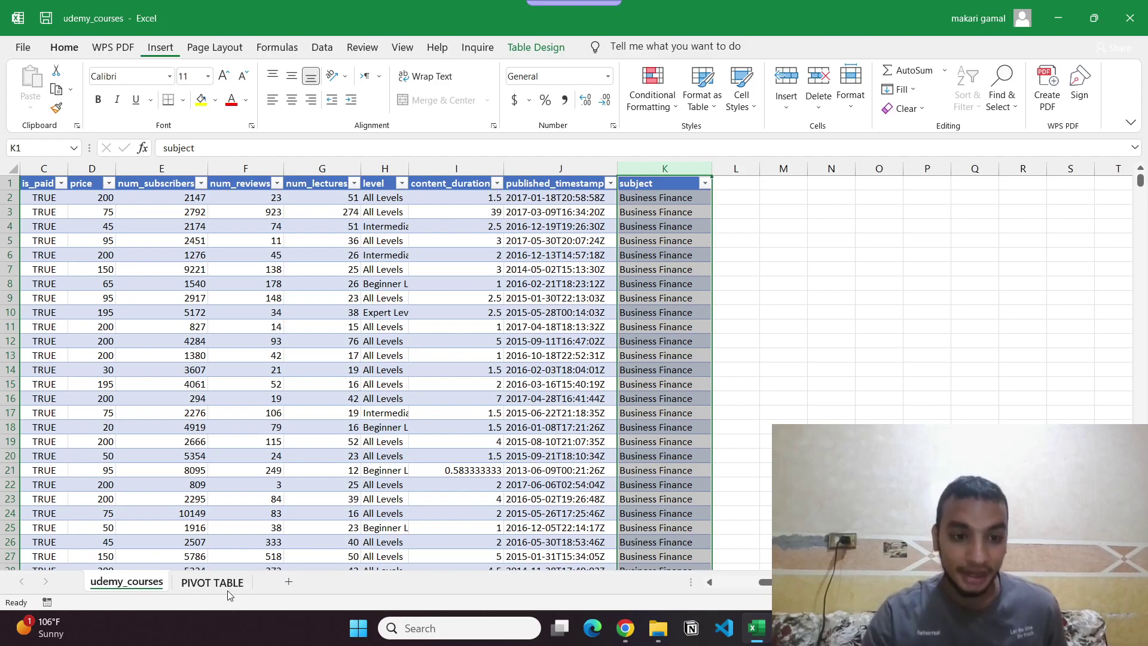
left_click(212, 582)
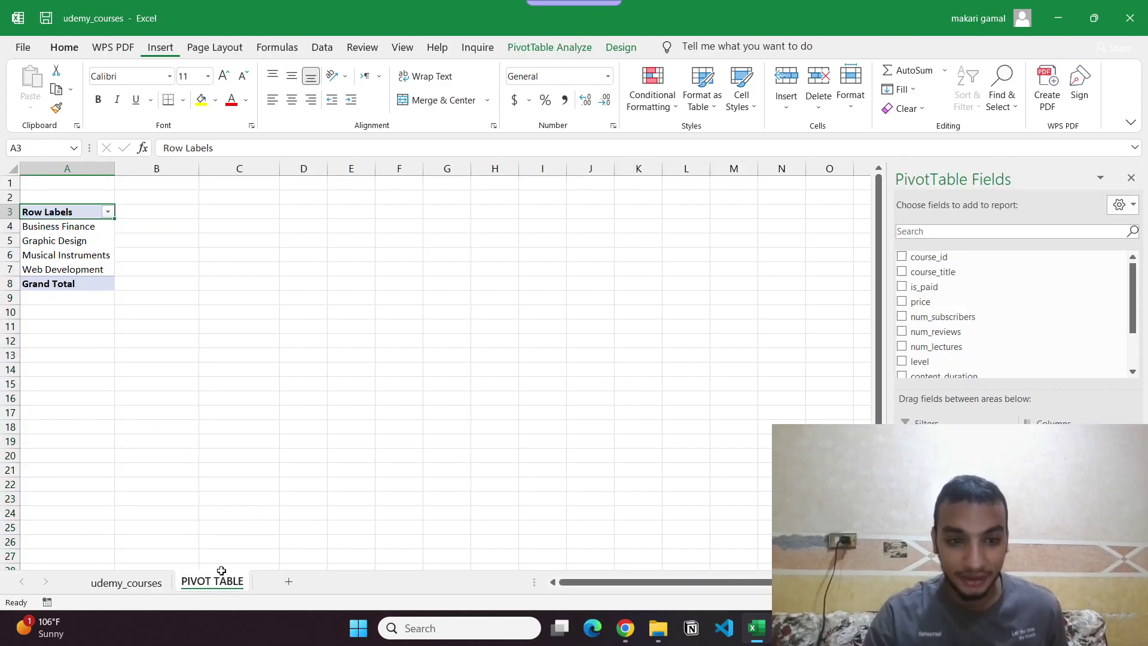
left_click(126, 581)
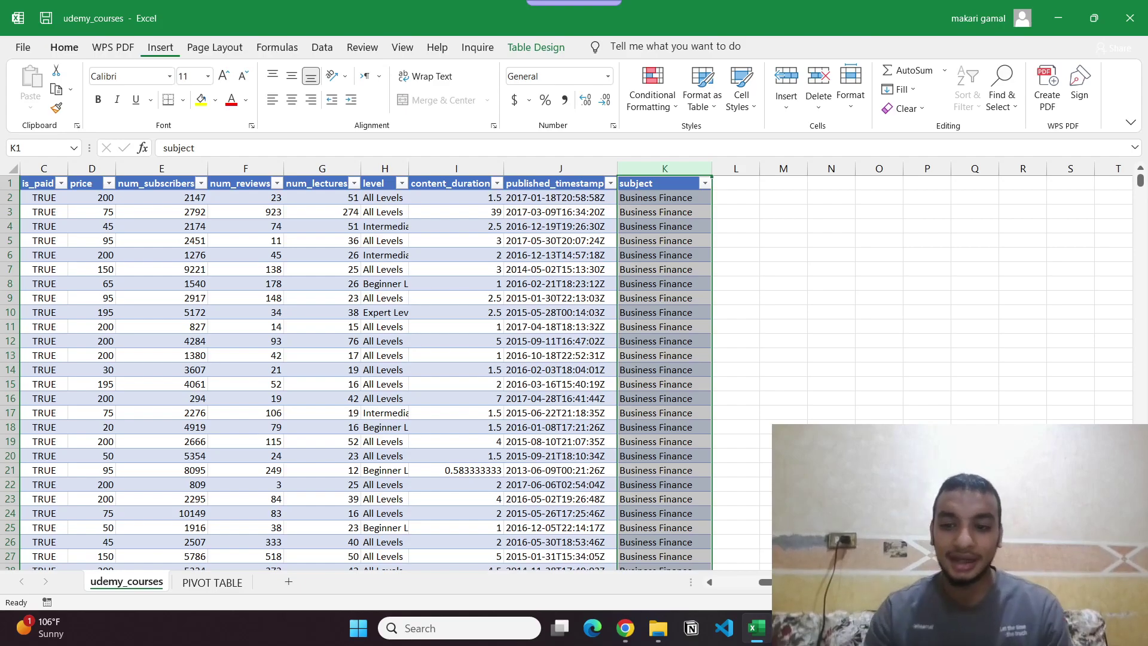
left_click(212, 581)
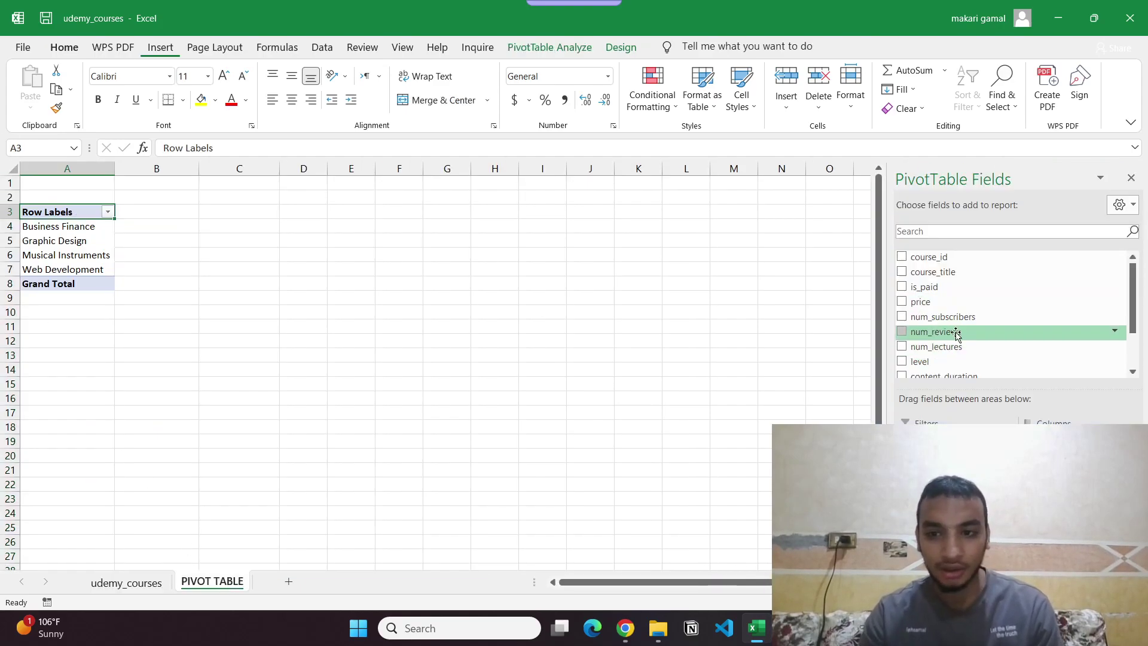
scroll(965, 323, "down", 2)
scroll(955, 341, "up", 2)
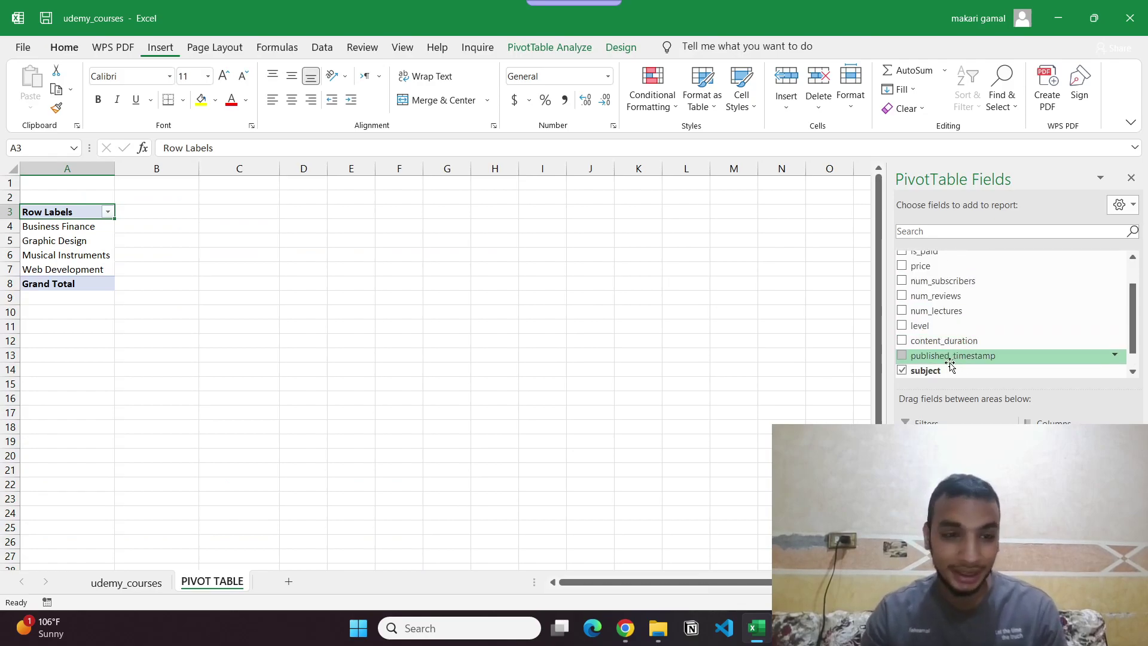
Step: Add a count of the subject field as the PivotTable's values
left_click_drag(940, 366, 1070, 496)
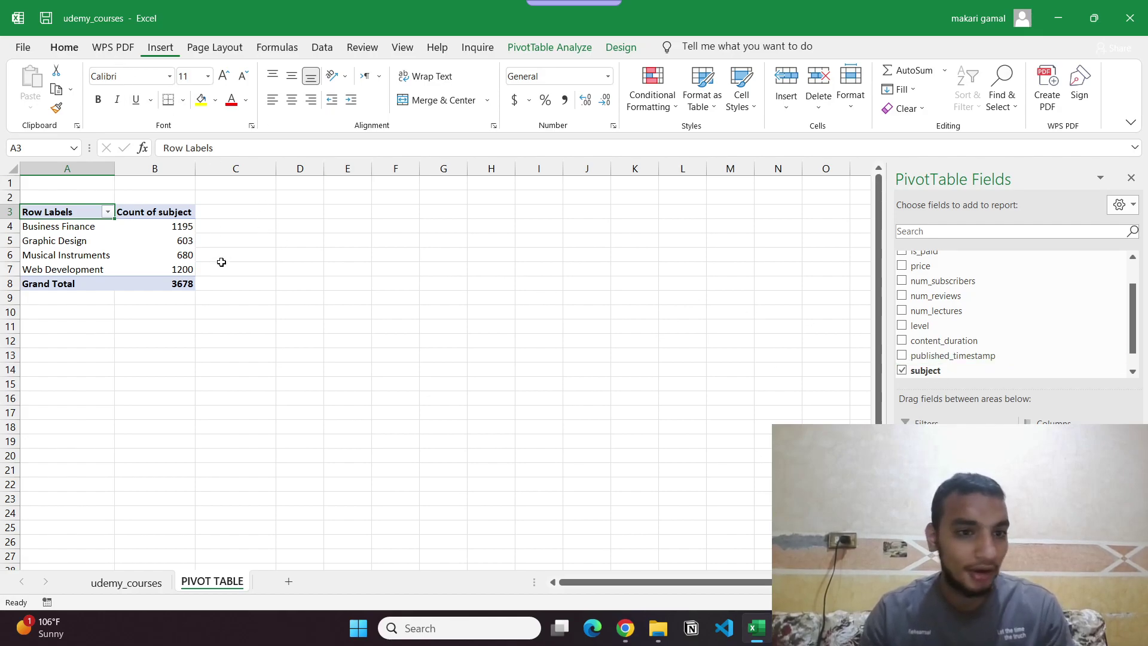
Step: Insert a clustered column PivotChart for the subject counts and place it near row 17, below the PivotTable
left_click_drag(188, 284, 77, 206)
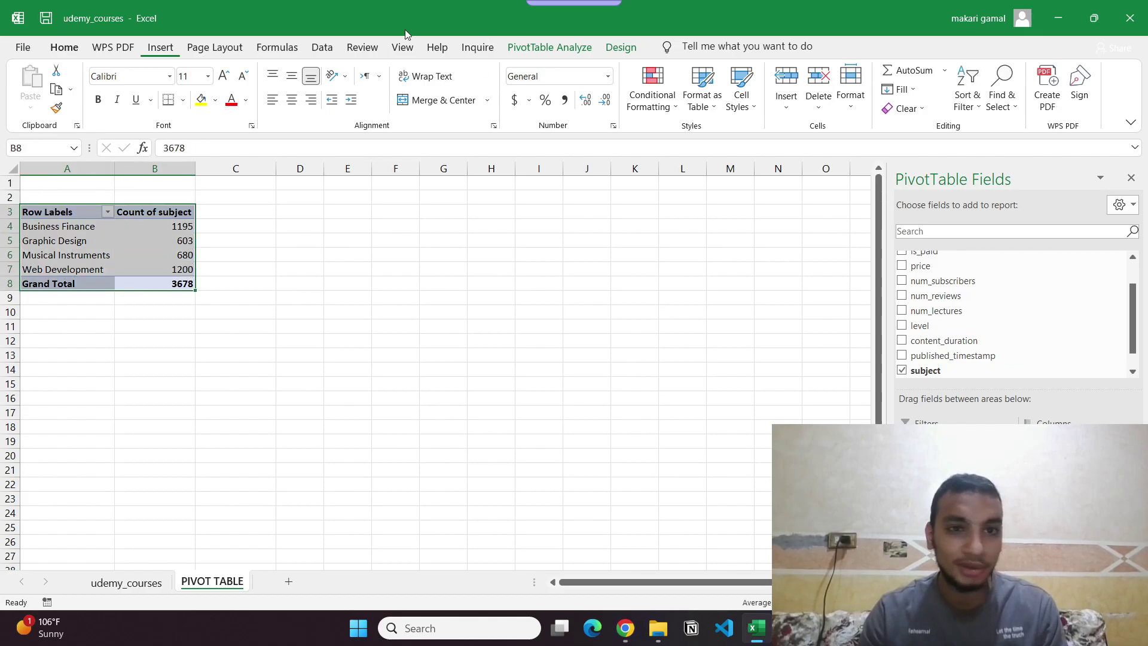
left_click(286, 51)
left_click(238, 52)
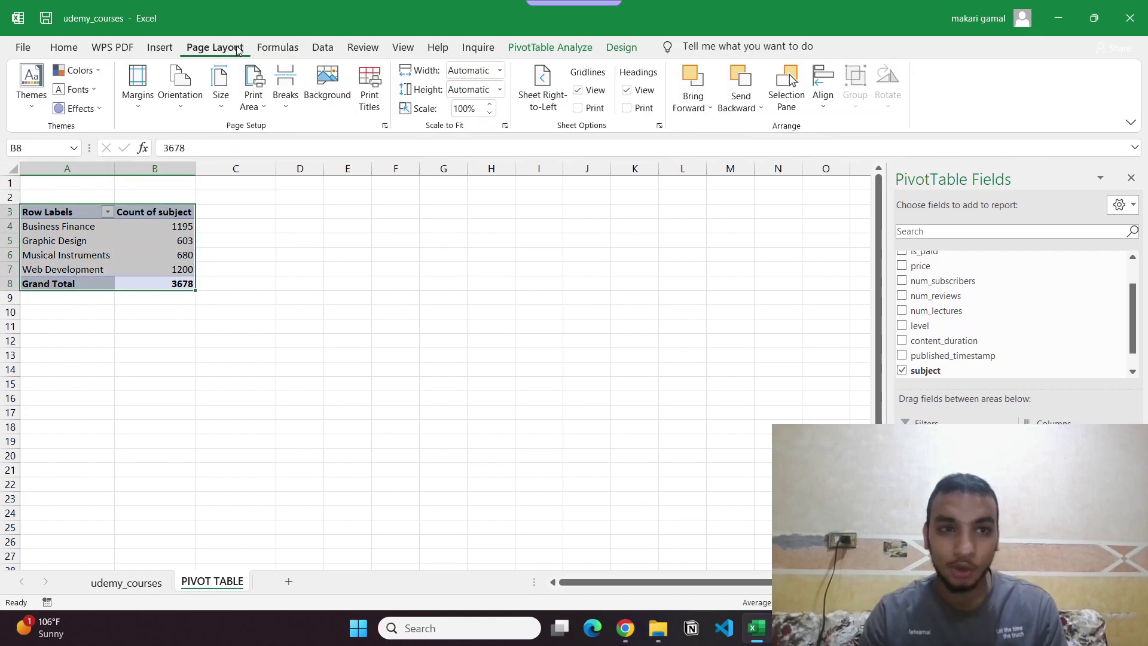
left_click(168, 50)
left_click(289, 49)
left_click(305, 51)
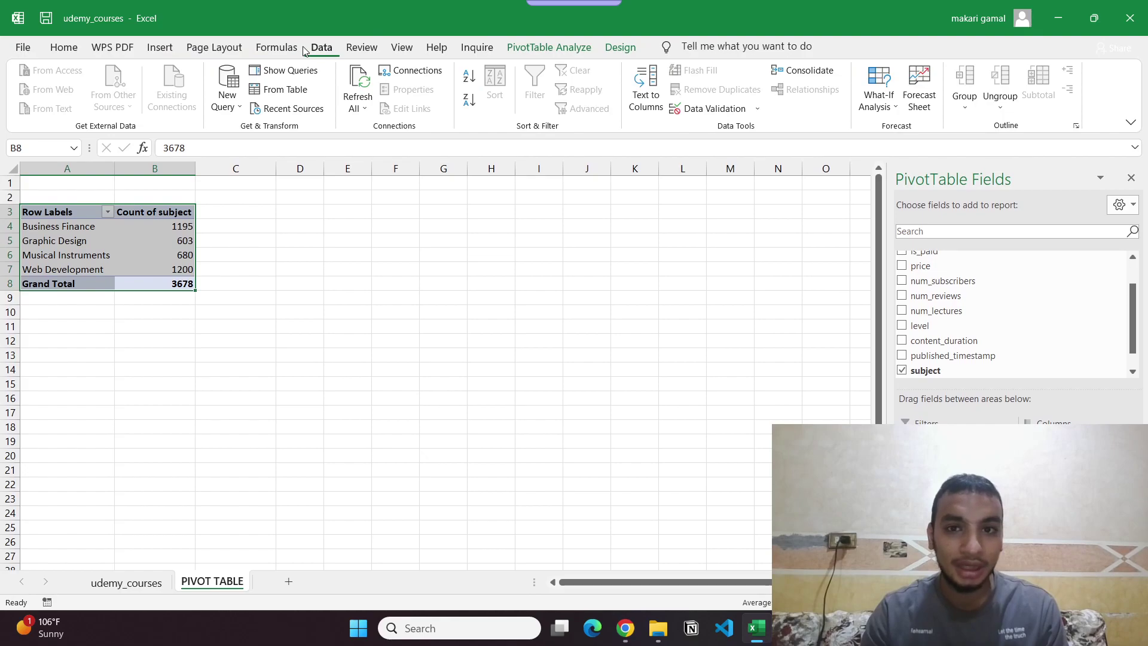
left_click(169, 47)
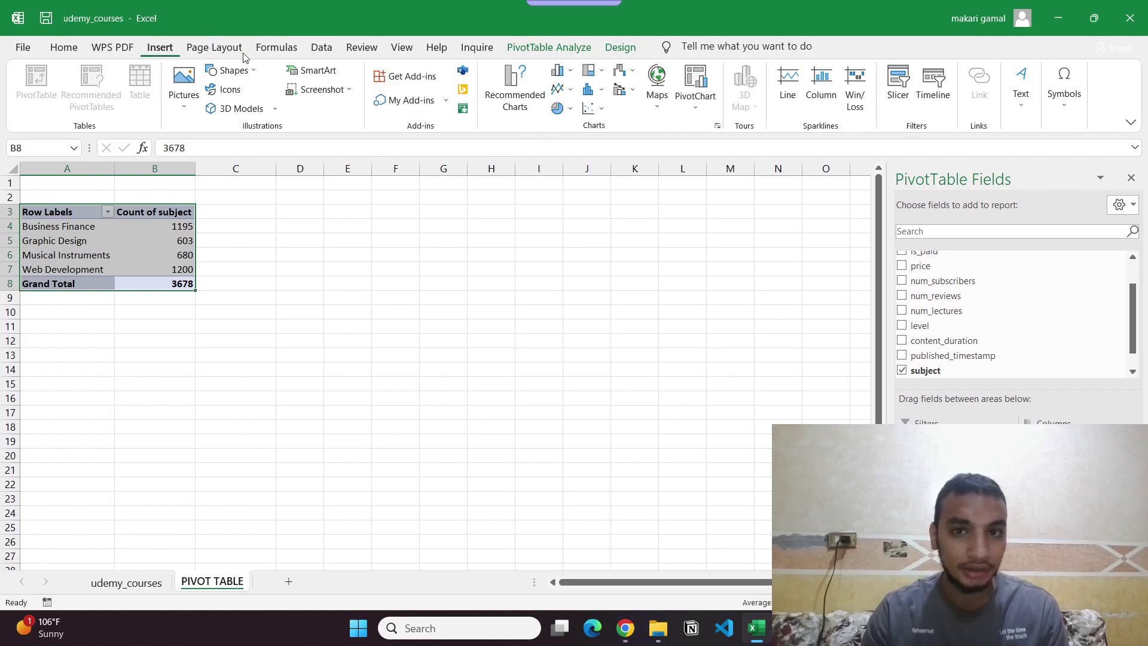
left_click(518, 106)
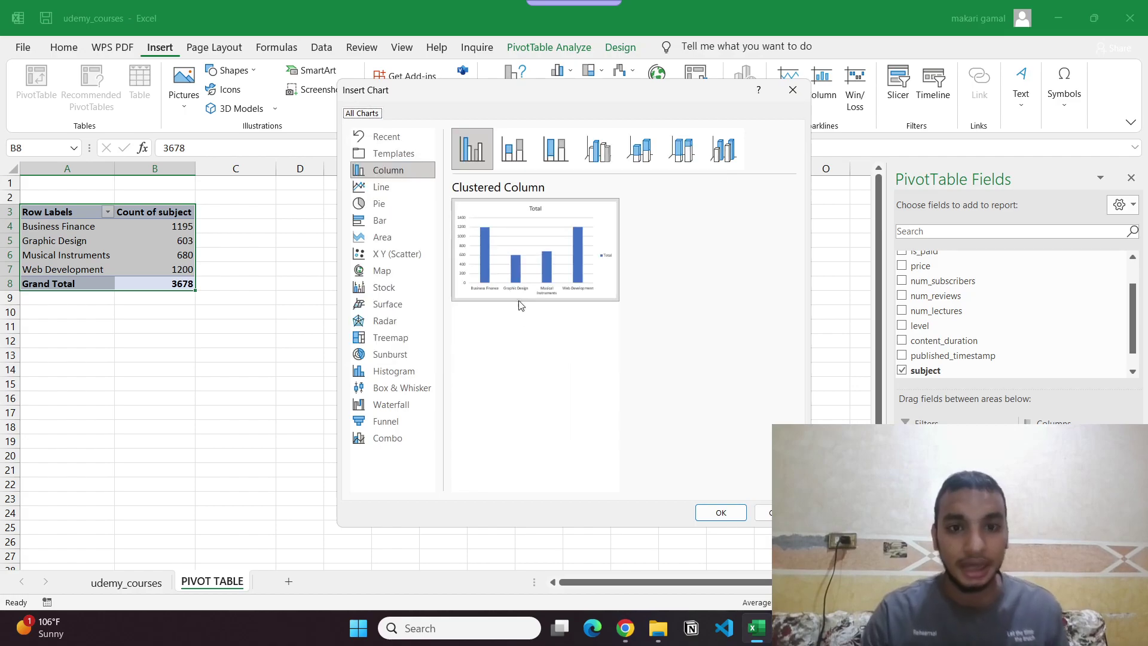
mouse_move(516, 275)
left_click(376, 199)
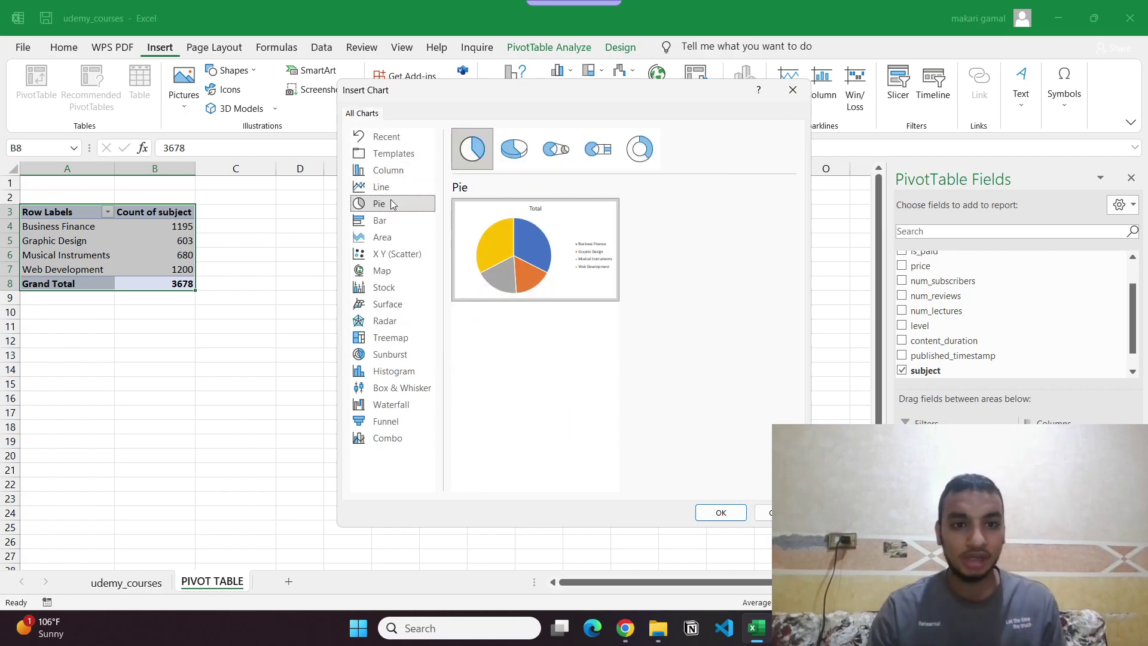
mouse_move(461, 241)
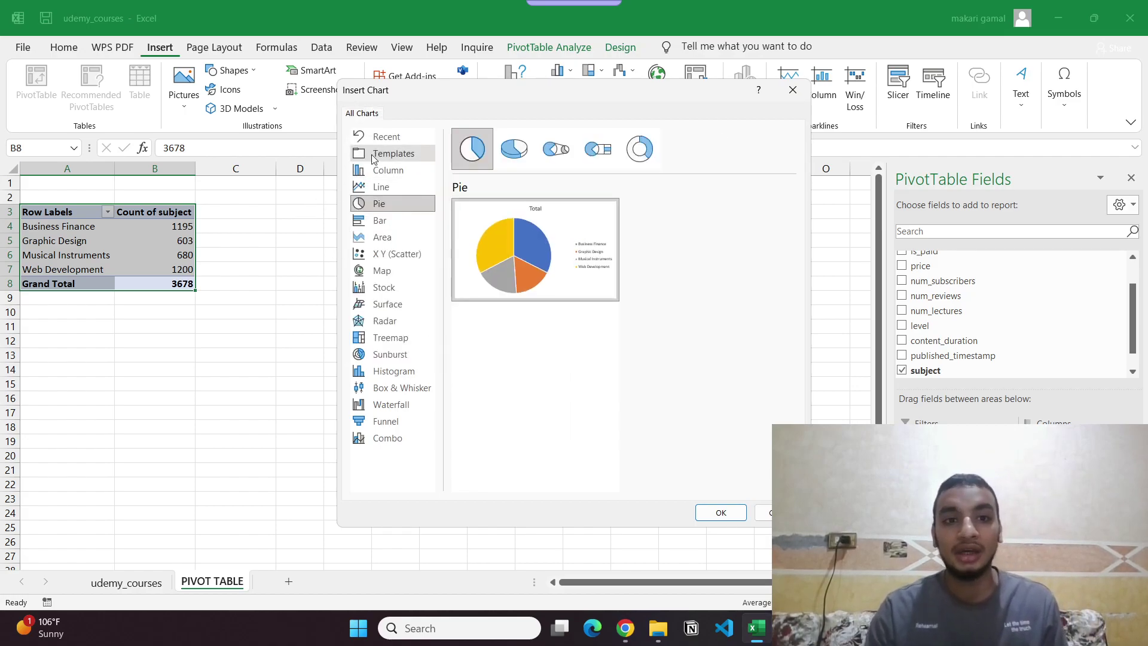
left_click(378, 171)
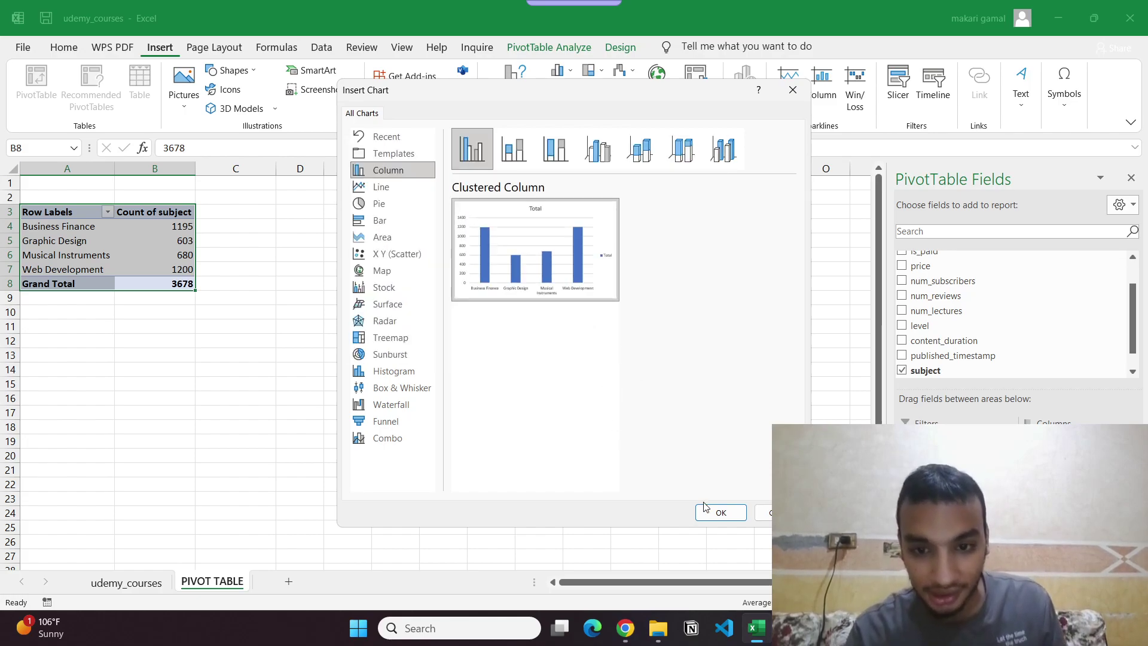
left_click(720, 512)
left_click_drag(418, 274, 603, 431)
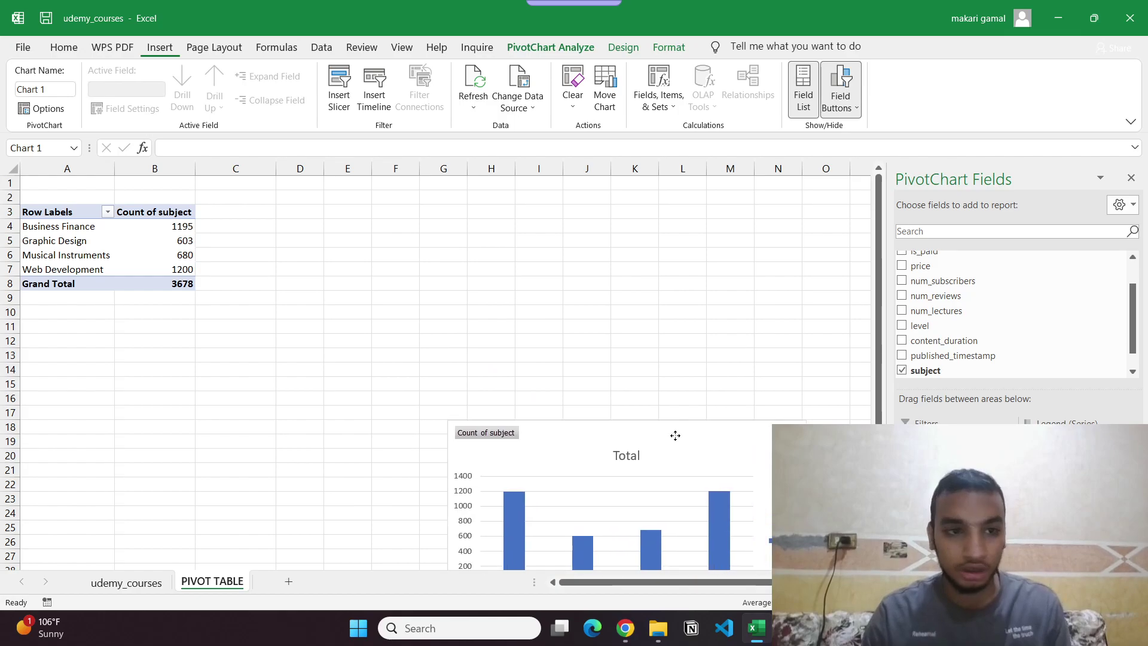
left_click_drag(681, 438, 655, 426)
Step: Copy the whole PivotTable to cell L1 and fit columns L and M to their contents
left_click_drag(156, 283, 36, 213)
key("ctrl+c")
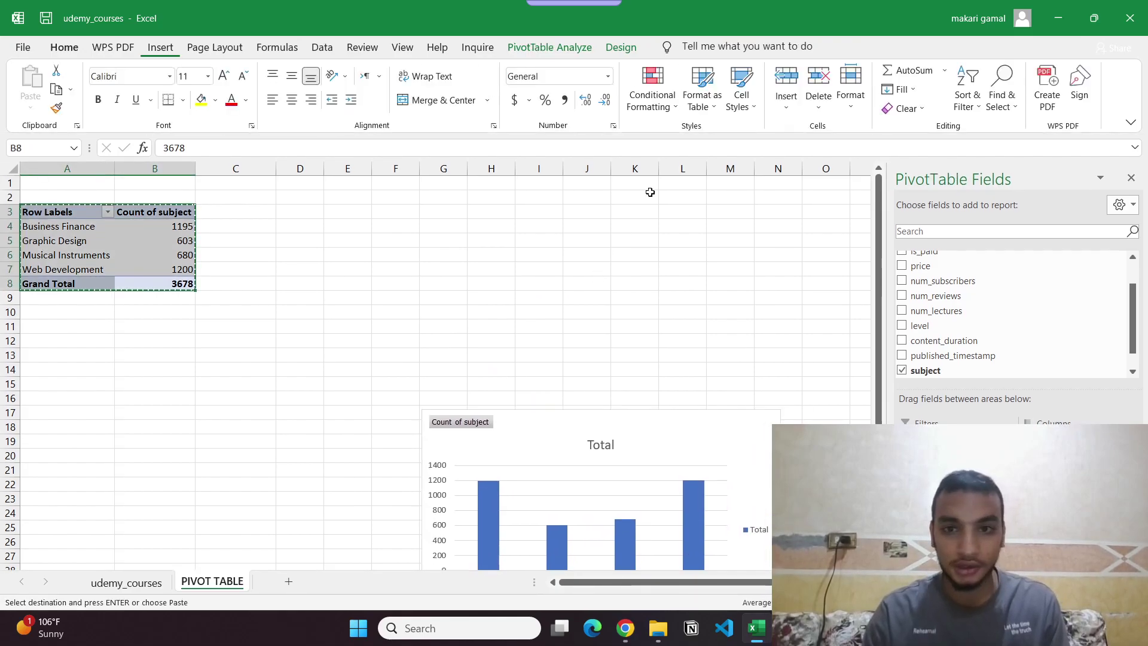
left_click(682, 183)
key("ctrl+v")
double_click(754, 168)
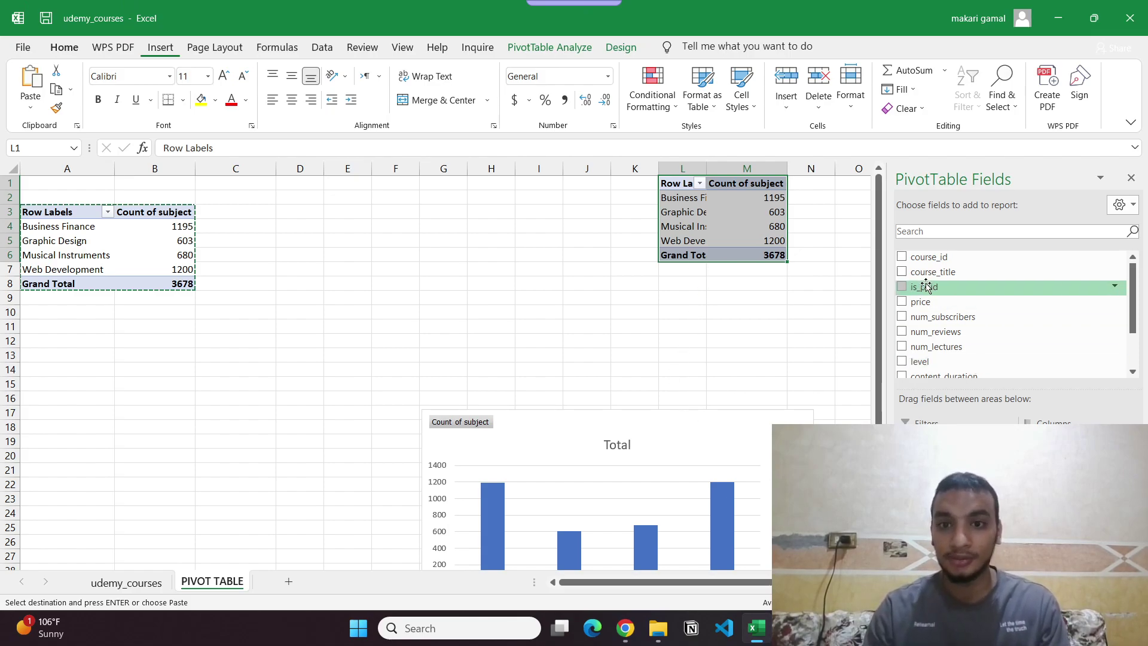
double_click(707, 168)
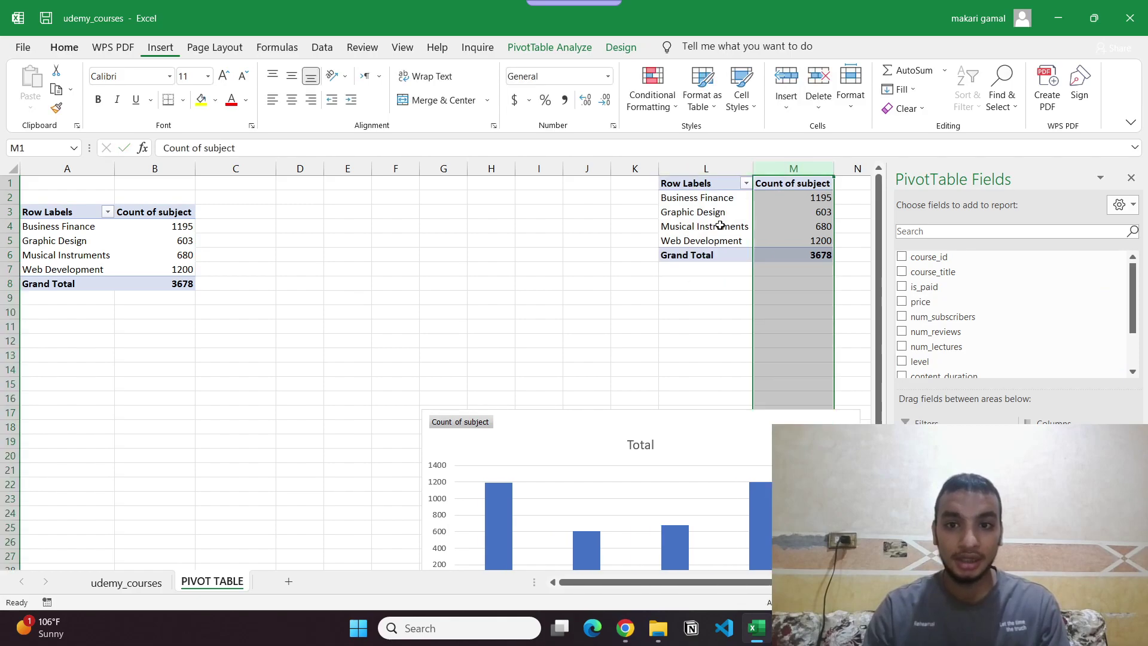
Step: Filter Musical Instruments out of the copied PivotTable's row labels and check the chart
left_click(717, 212)
left_click(746, 183)
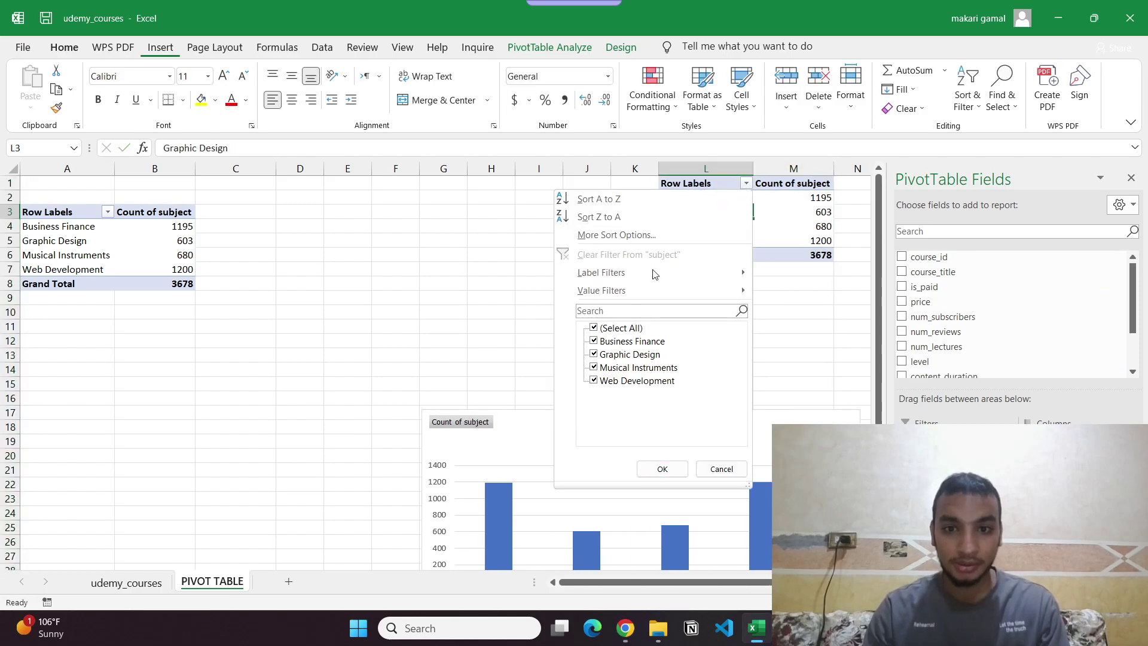
left_click(662, 468)
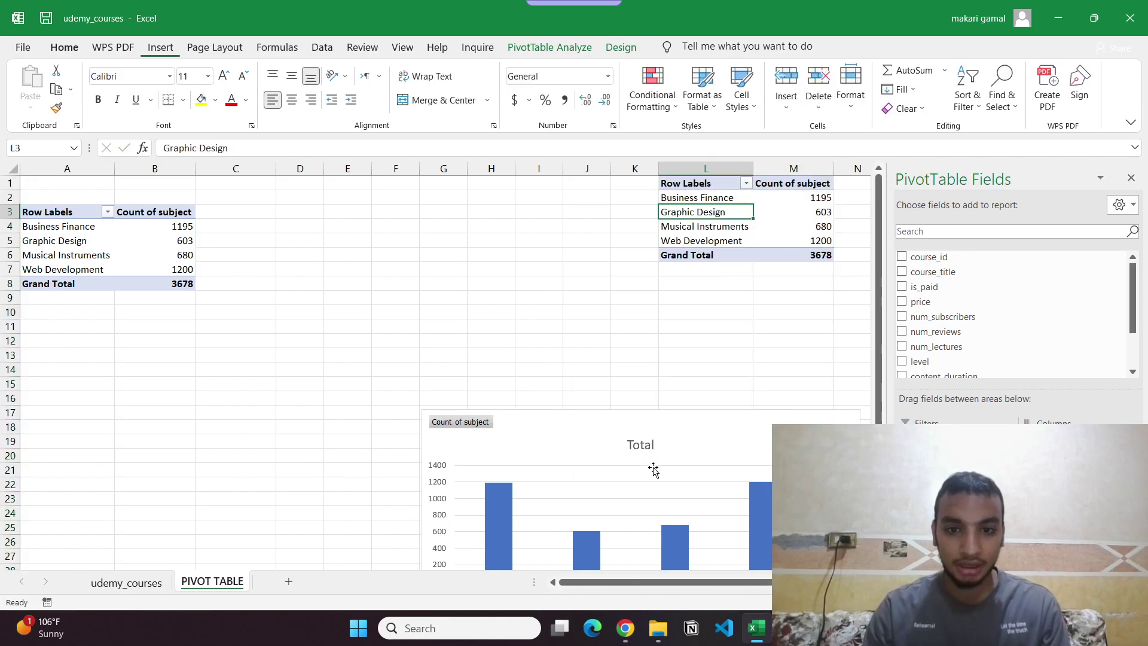
left_click(745, 183)
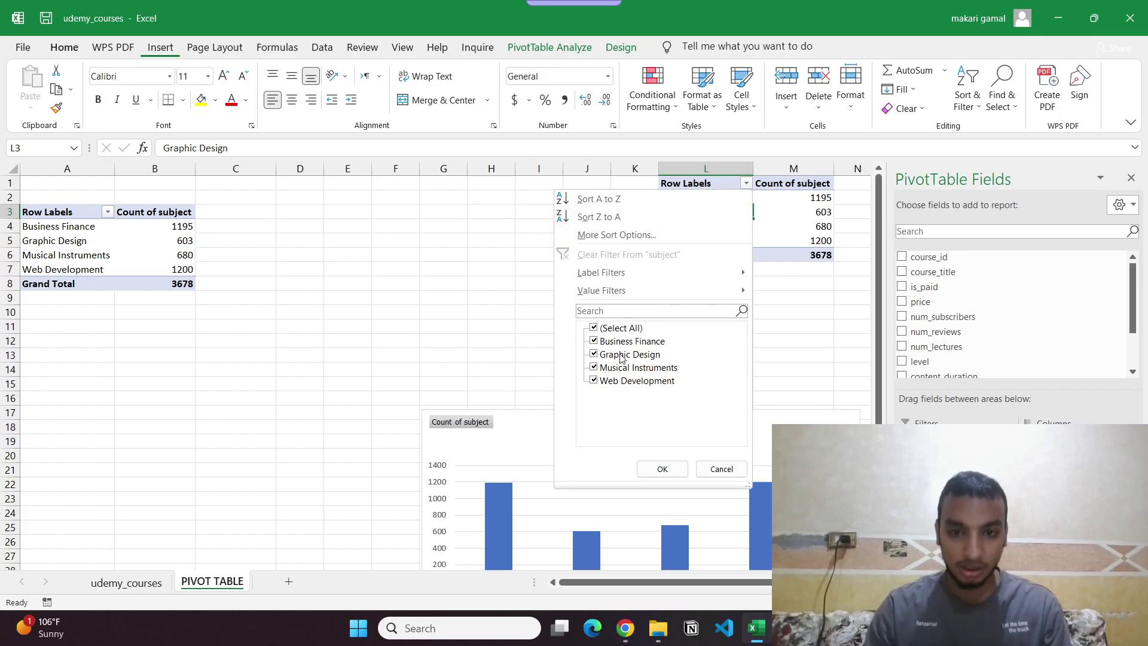
left_click(593, 367)
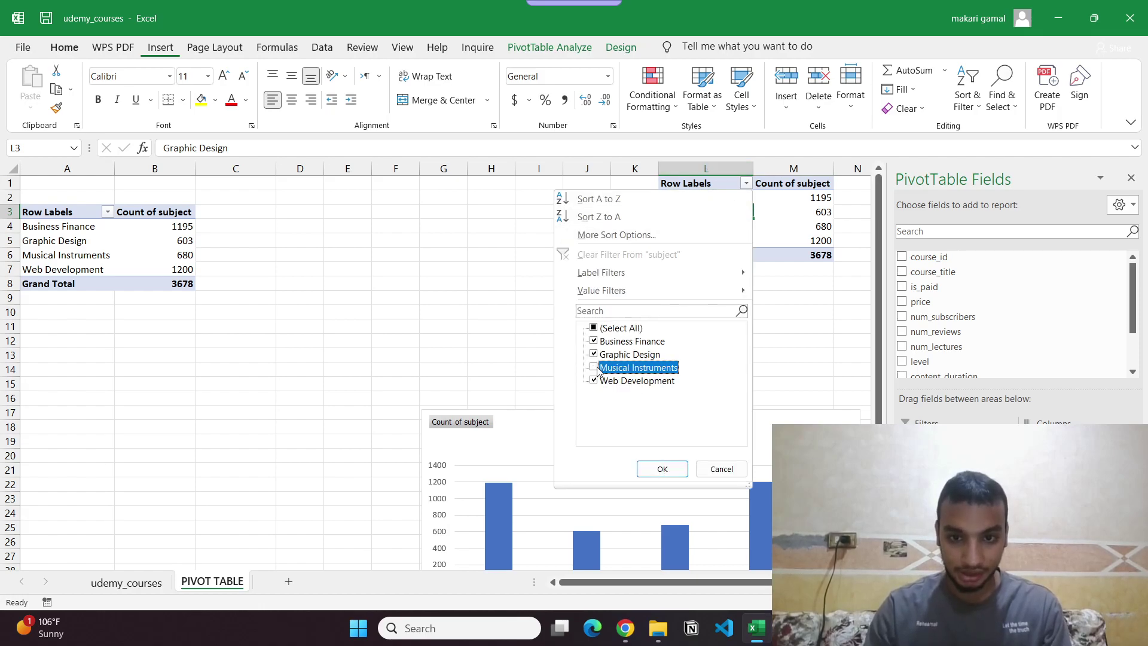
left_click(662, 469)
scroll(662, 536, "down", 3)
scroll(705, 514, "up", 3)
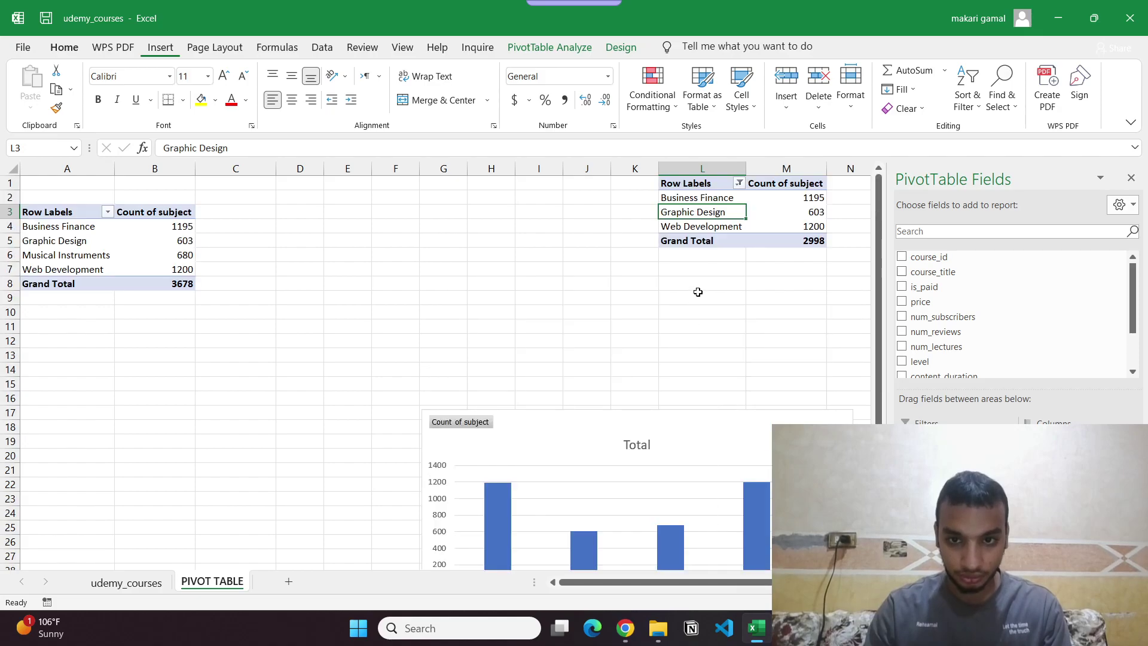
Step: Also filter Graphic Design out of the copied PivotTable, keeping only Business Finance and Web Development
left_click(739, 184)
left_click(622, 367)
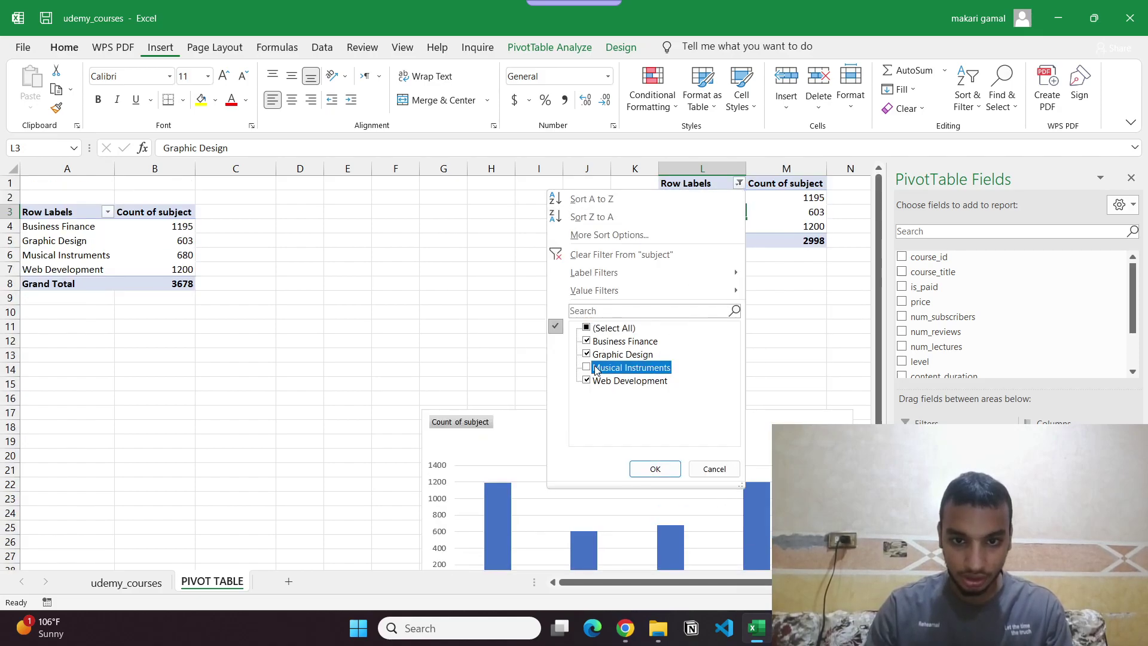
key("space")
key("Up")
left_click(589, 354)
left_click(655, 469)
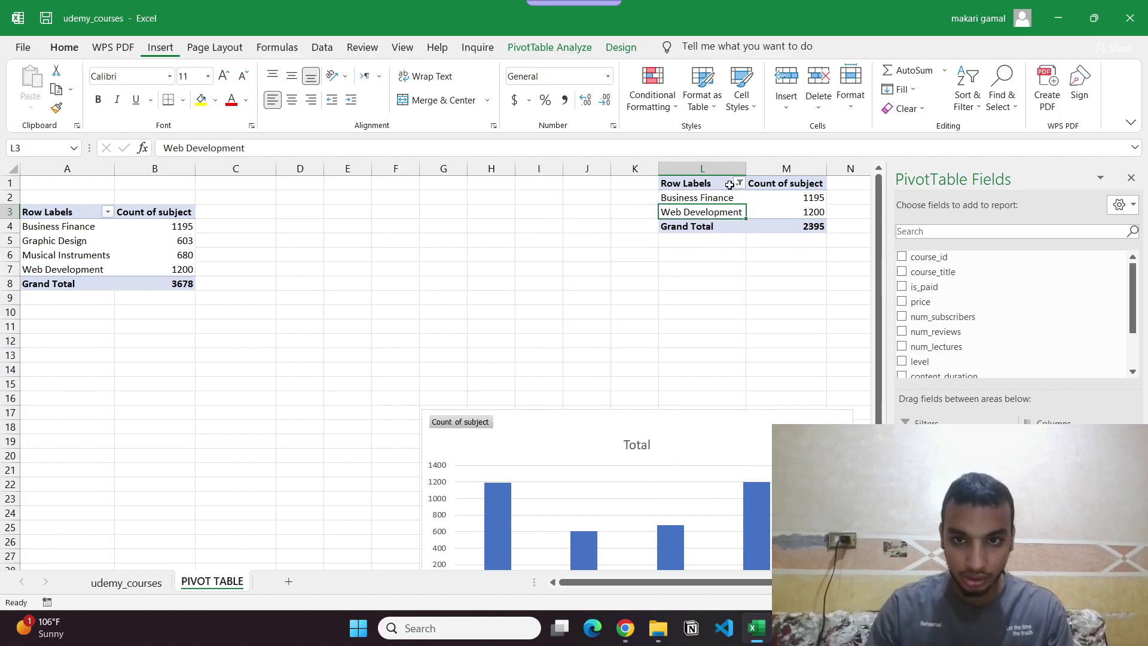
Step: Restore all subjects in the copied PivotTable's row label filter and check the chart
left_click(740, 183)
left_click(587, 328)
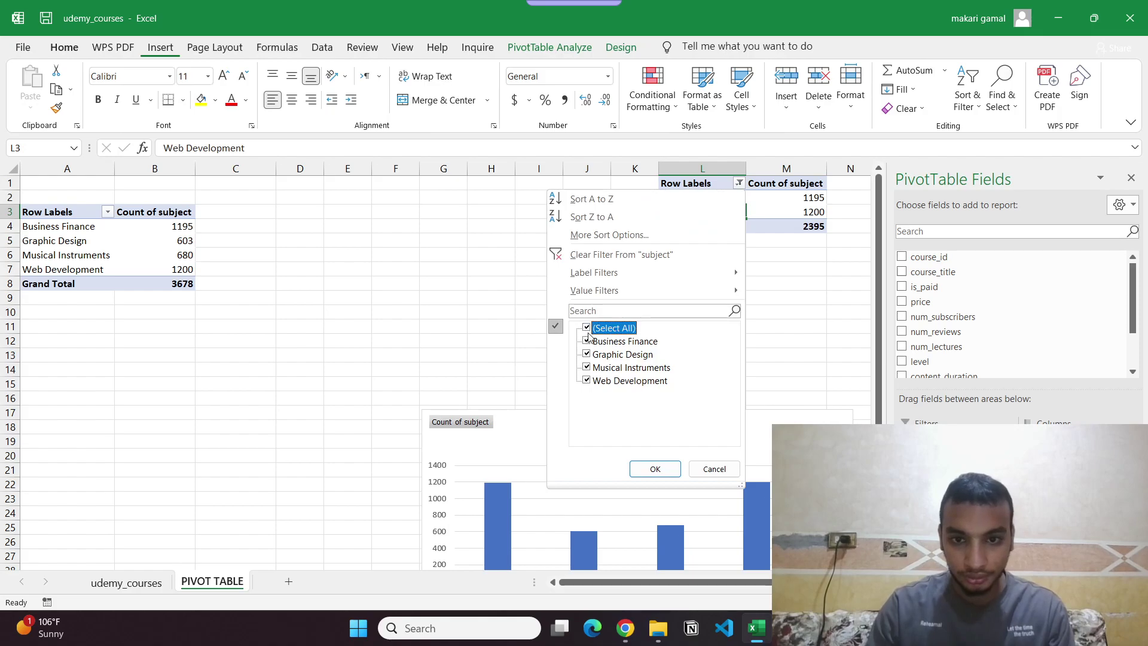
left_click(655, 468)
scroll(820, 279, "down", 3)
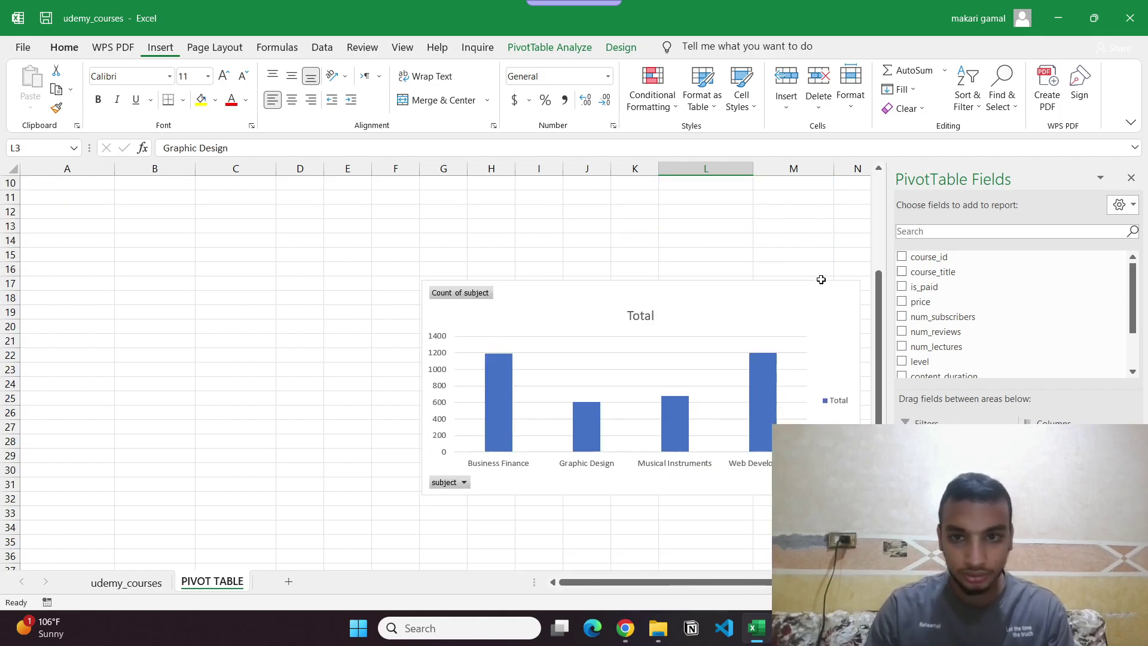
scroll(821, 278, "down", 1)
scroll(725, 388, "up", 4)
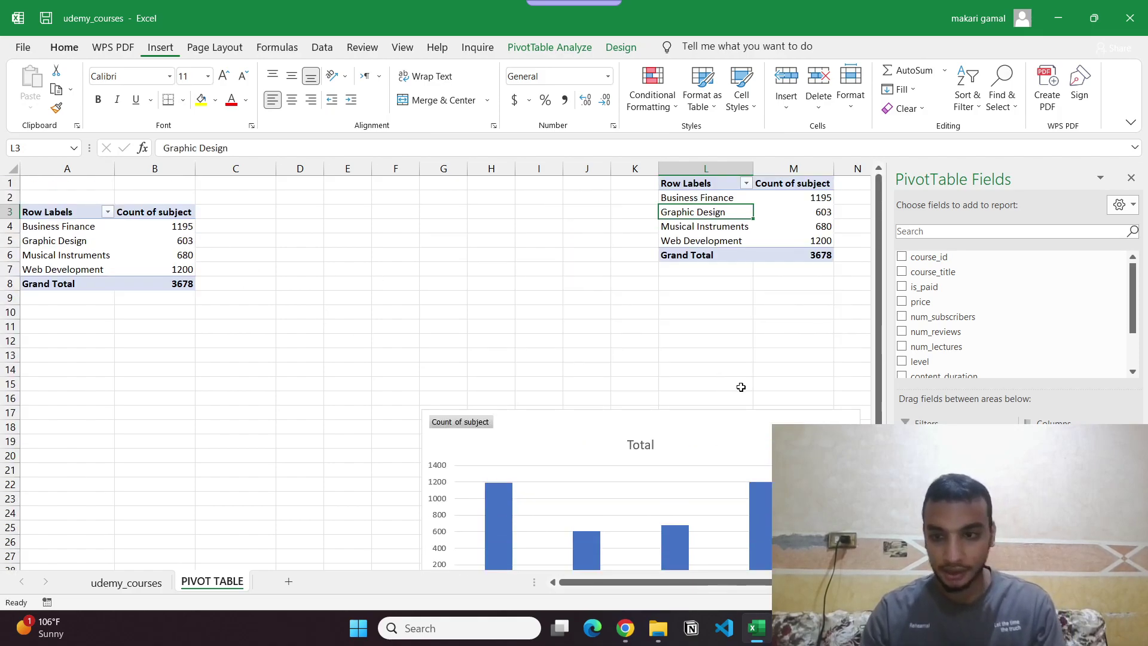
left_click(788, 226)
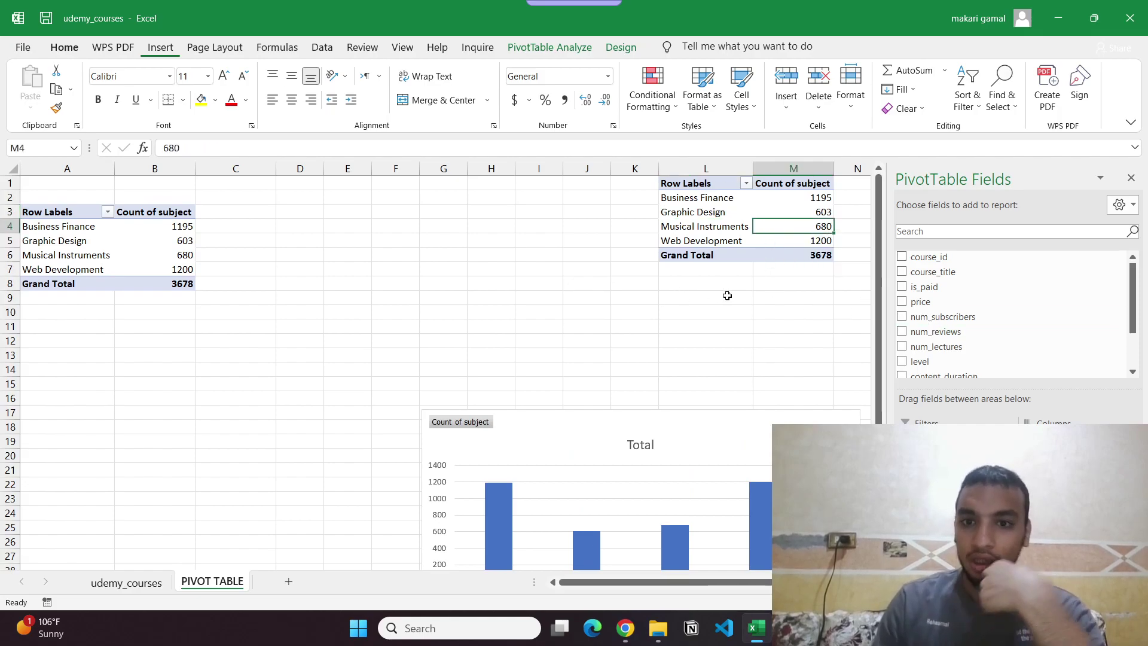
right_click(781, 183)
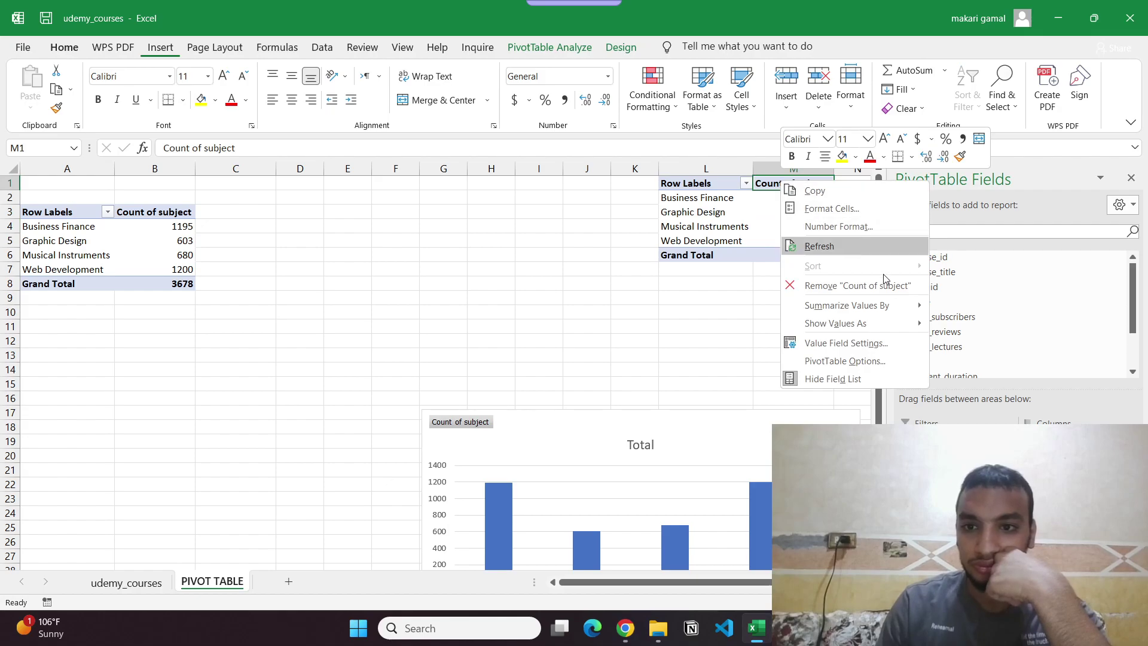
left_click(215, 47)
left_click(768, 212)
left_click(746, 183)
left_click(746, 183)
left_click(705, 169)
left_click_drag(693, 183, 799, 253)
left_click(478, 48)
left_click(533, 54)
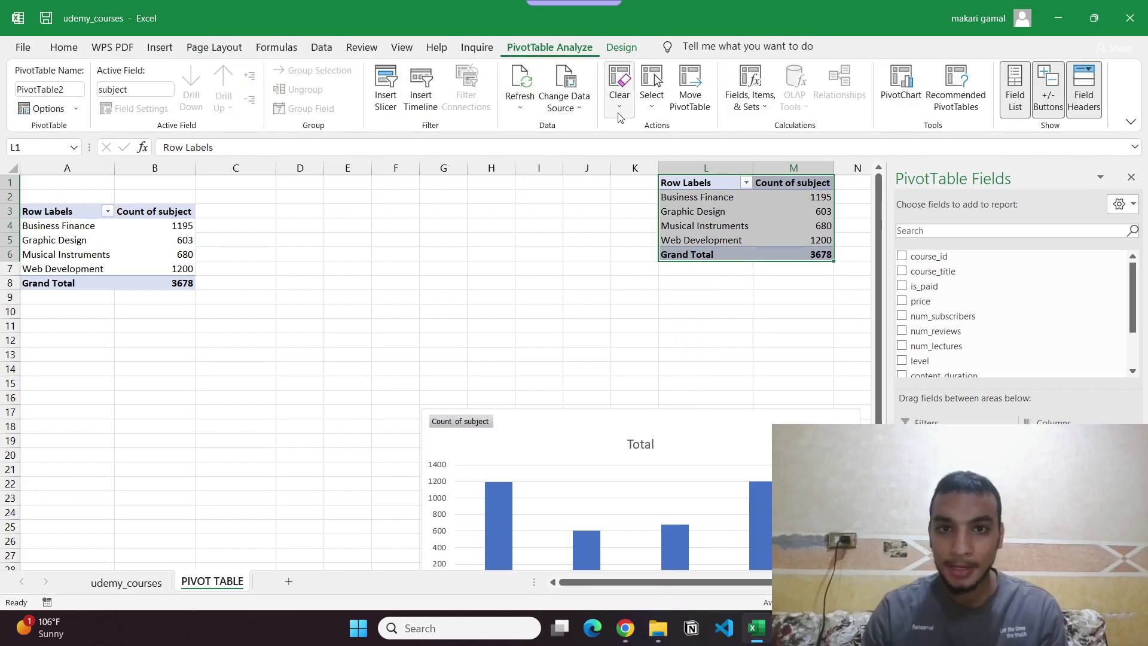
left_click(652, 90)
left_click(652, 90)
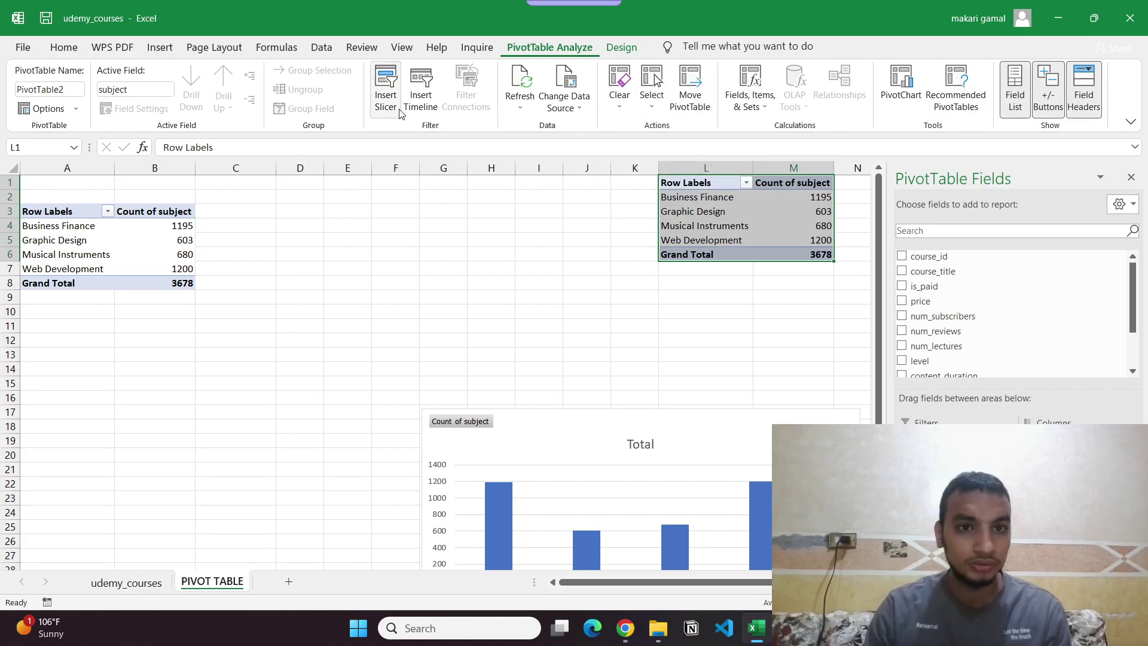
left_click(708, 193)
left_click(746, 182)
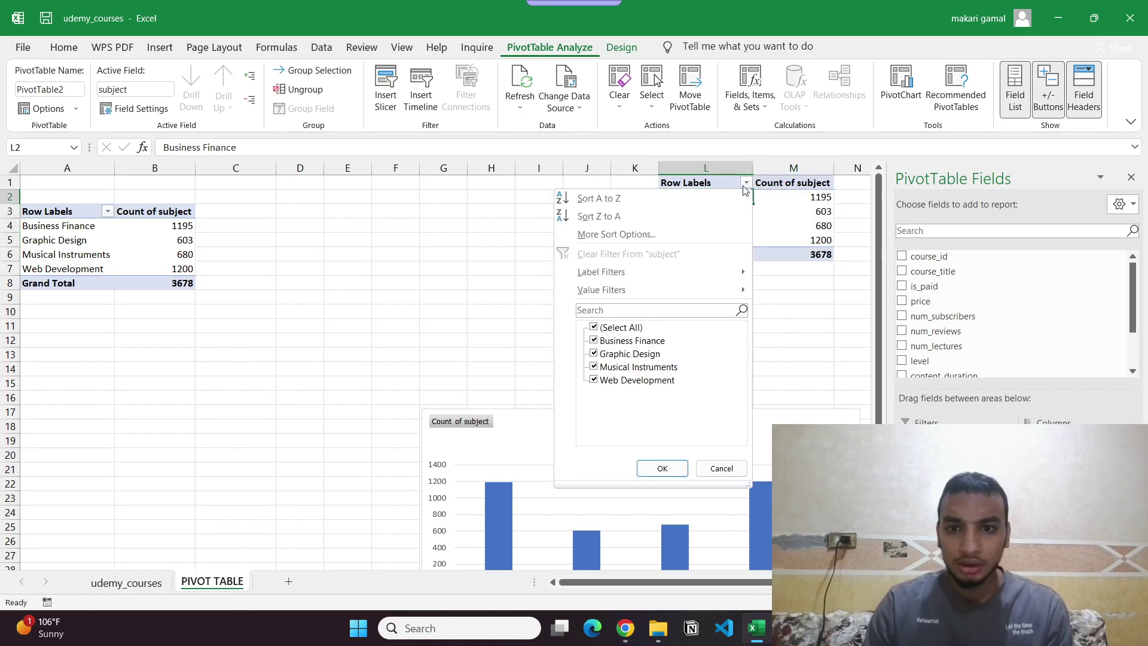
left_click(634, 330)
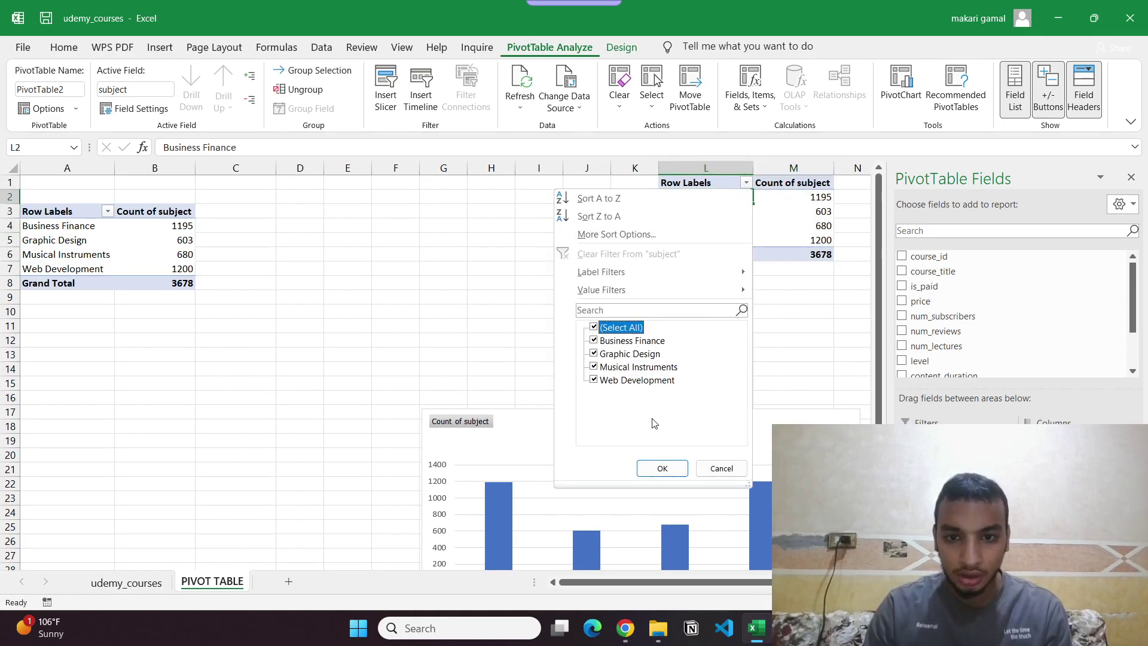
left_click(661, 468)
Step: Filter Business Finance out of the original PivotTable at A3 and check the effect on the column chart
left_click(129, 212)
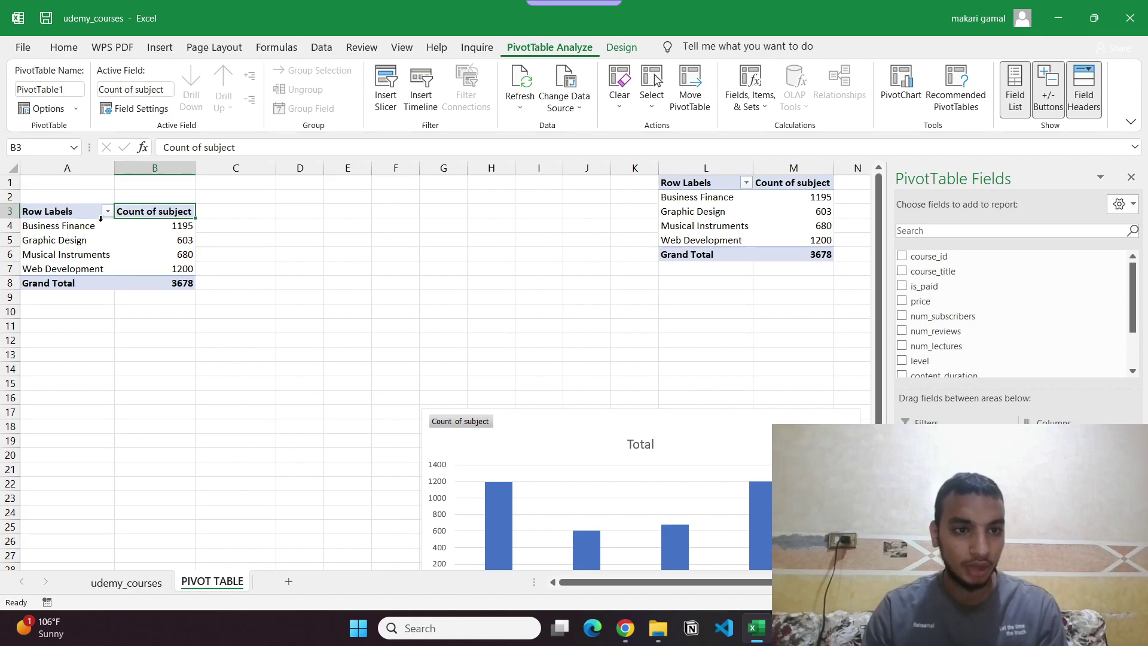
left_click(101, 219)
left_click(107, 211)
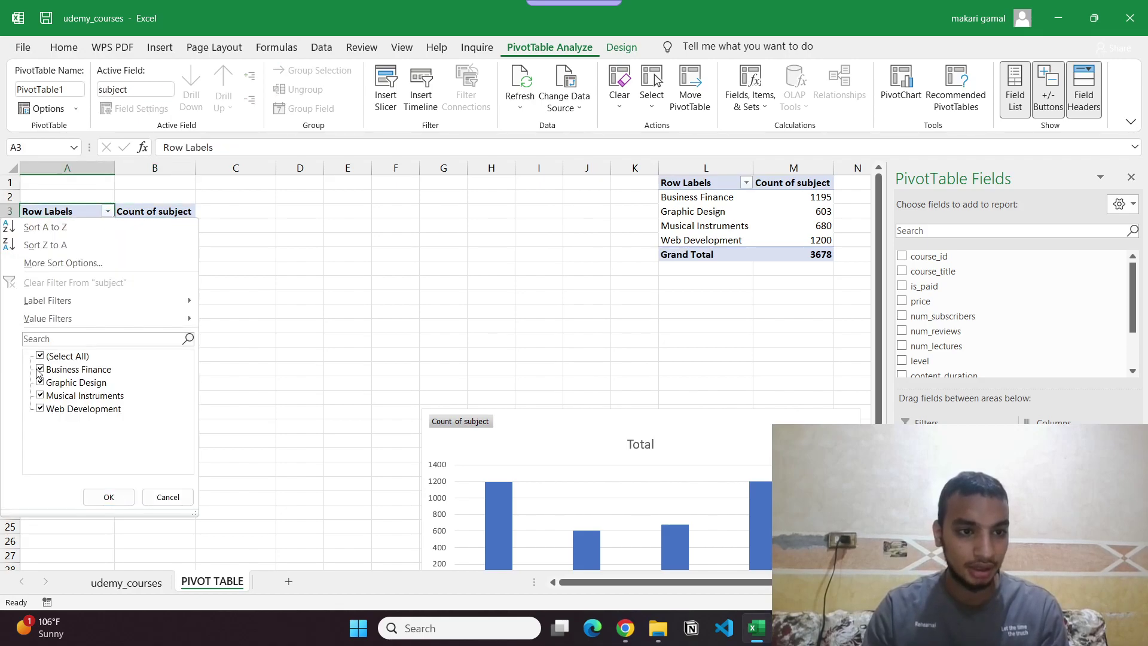
left_click(91, 493)
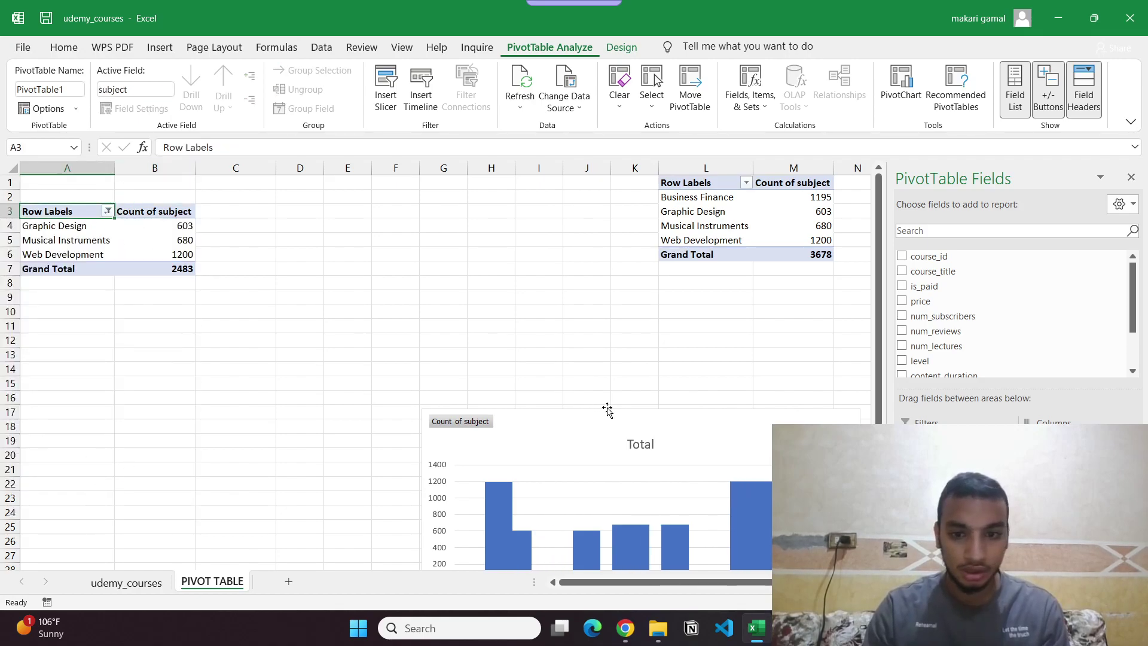
scroll(604, 404, "down", 3)
scroll(329, 334, "up", 2)
scroll(329, 334, "down", 2)
scroll(388, 353, "up", 2)
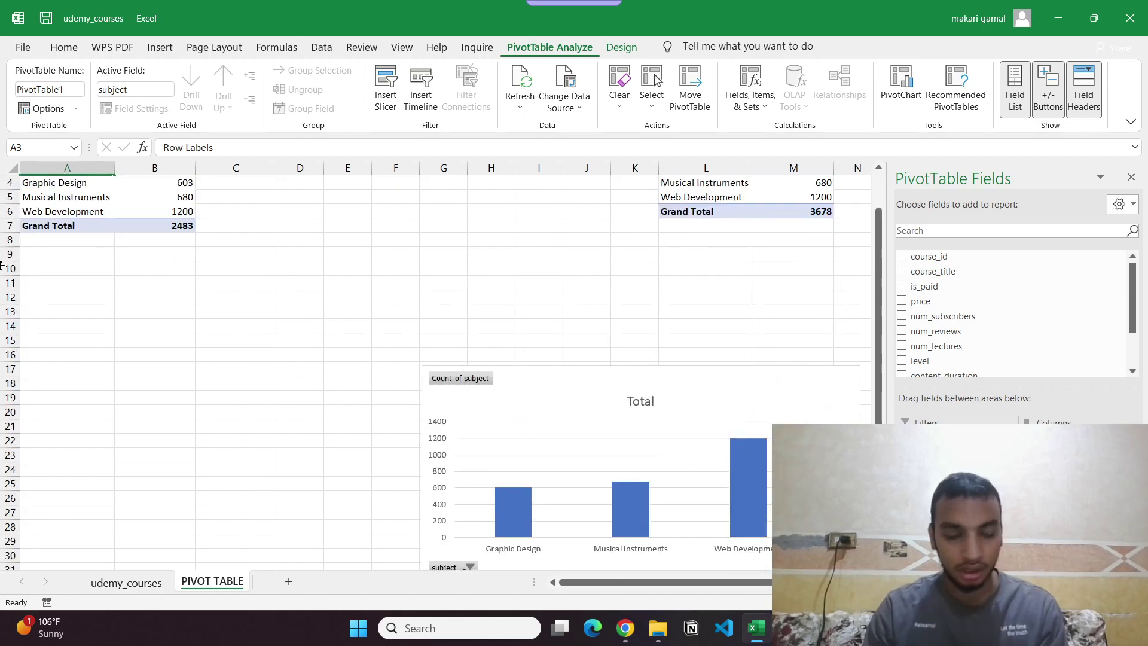
scroll(425, 369, "down", 1)
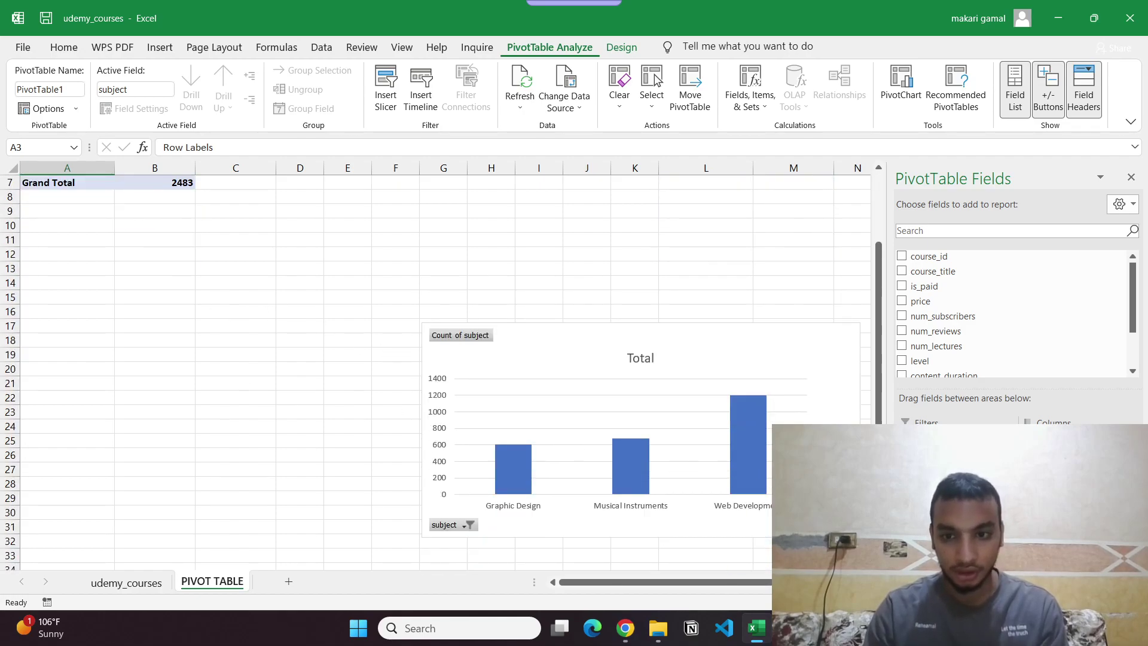
Step: Also filter Graphic Design out of the original PivotTable at A3 and check the column chart
scroll(764, 470, "up", 2)
left_click(108, 211)
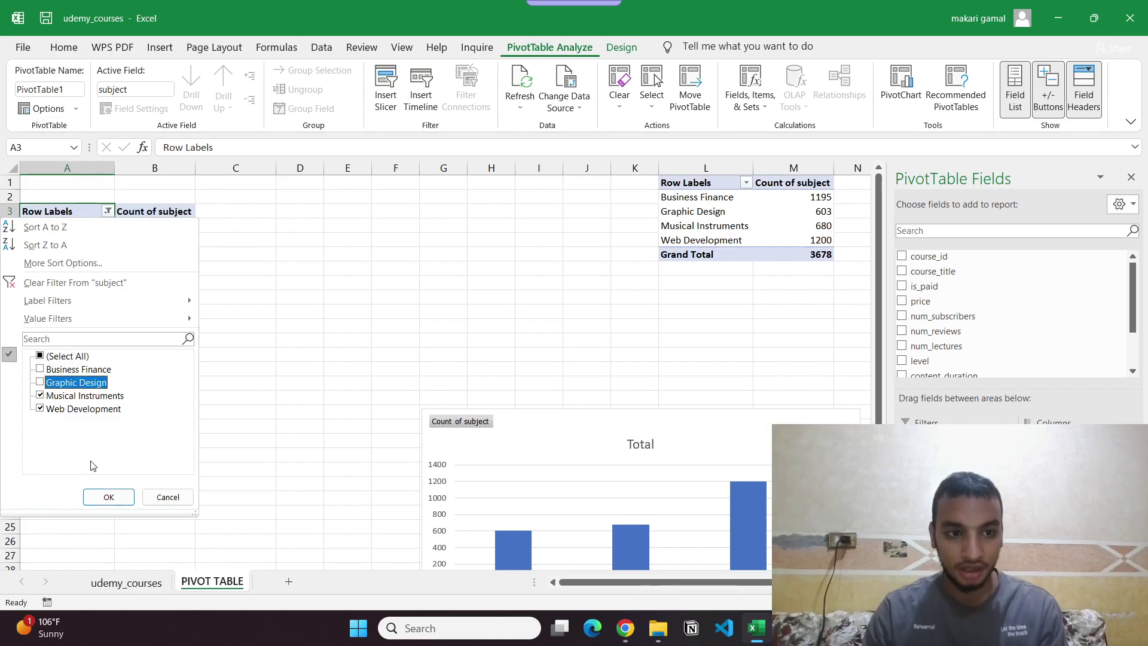
left_click(109, 497)
scroll(574, 522, "down", 2)
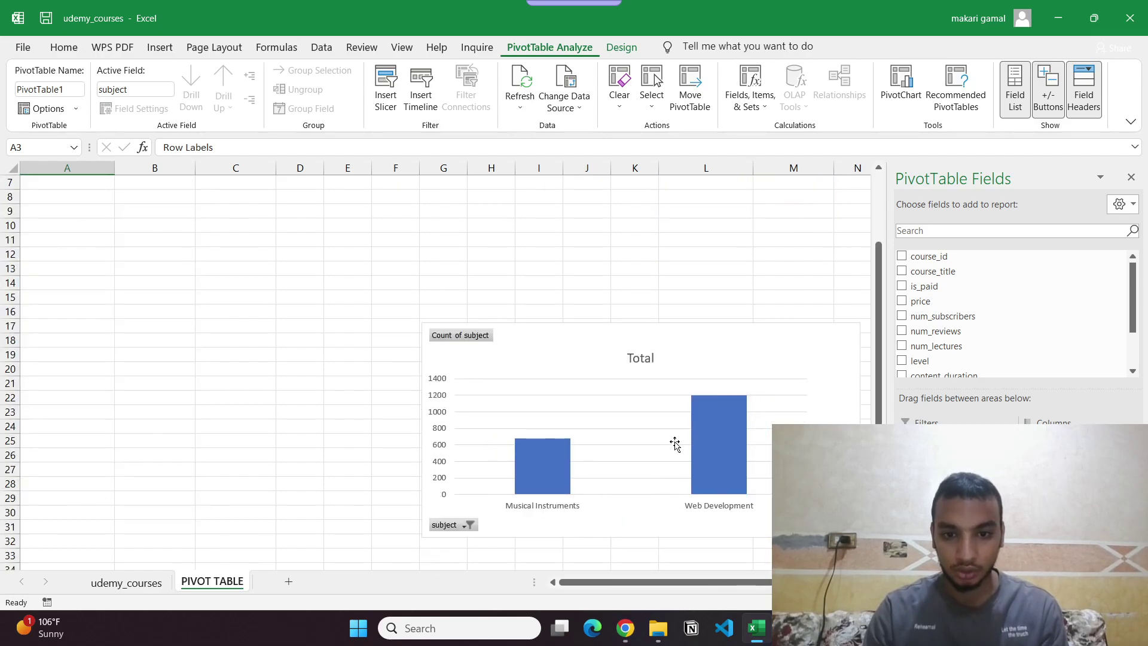
Step: Restore all subjects in the original PivotTable's row label filter
scroll(669, 445, "up", 2)
left_click(108, 211)
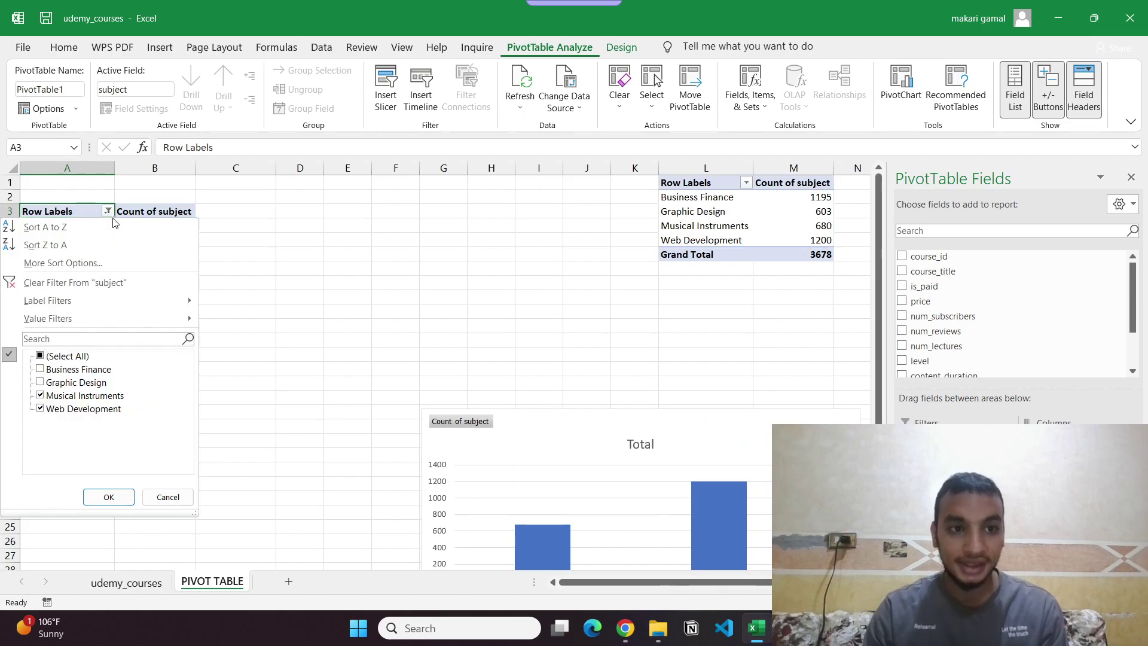
left_click(42, 357)
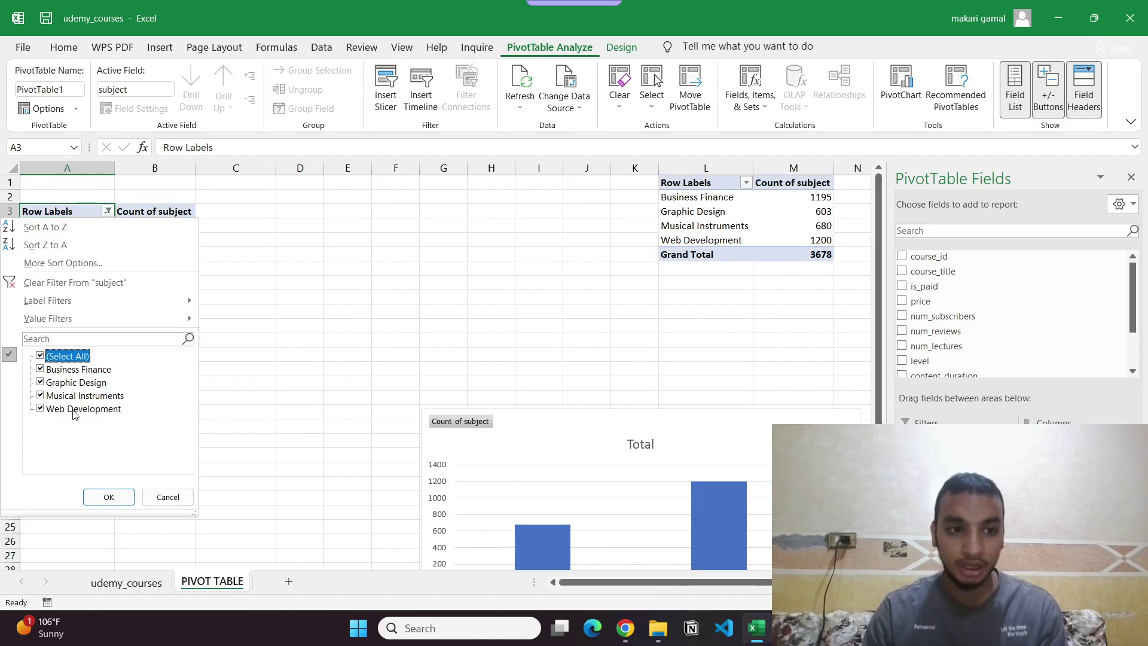
left_click(92, 496)
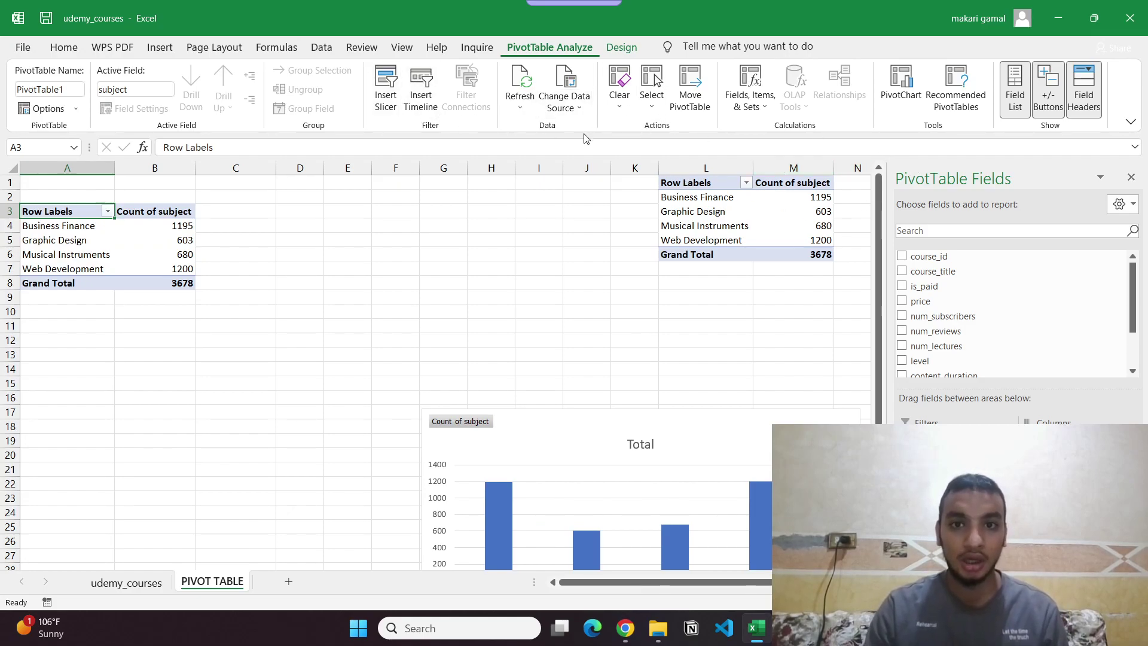
Step: Add a row below the last record on the udemy_courses sheet by entering data science as the subject in K3680
left_click(127, 582)
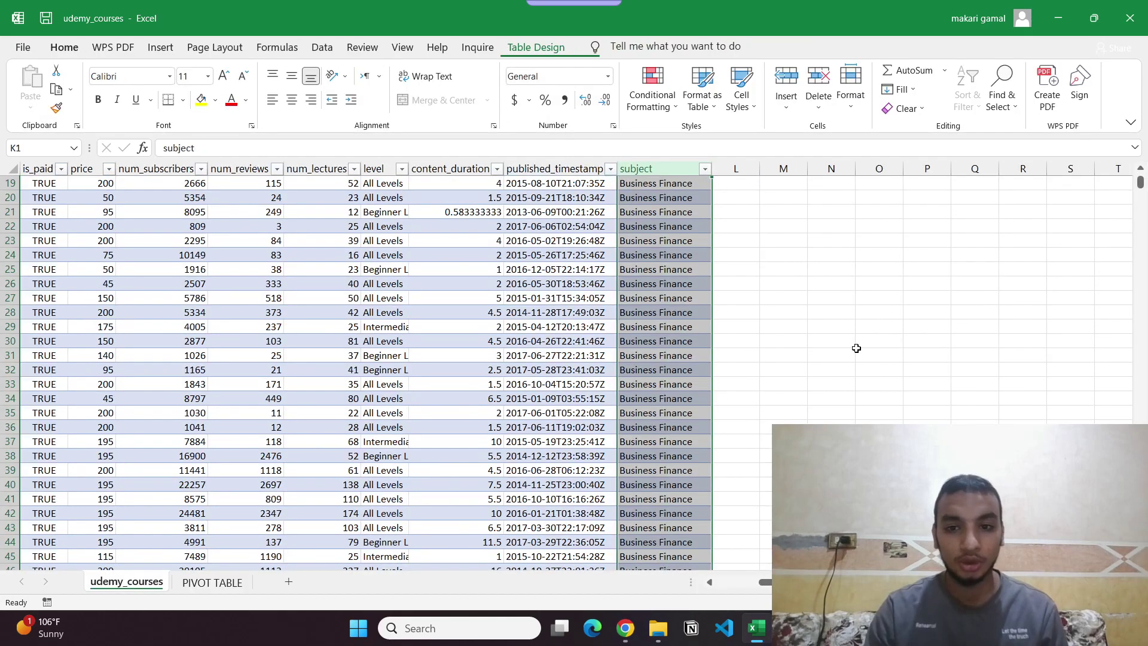
left_click(470, 371)
key("ctrl+Down")
key("Left")
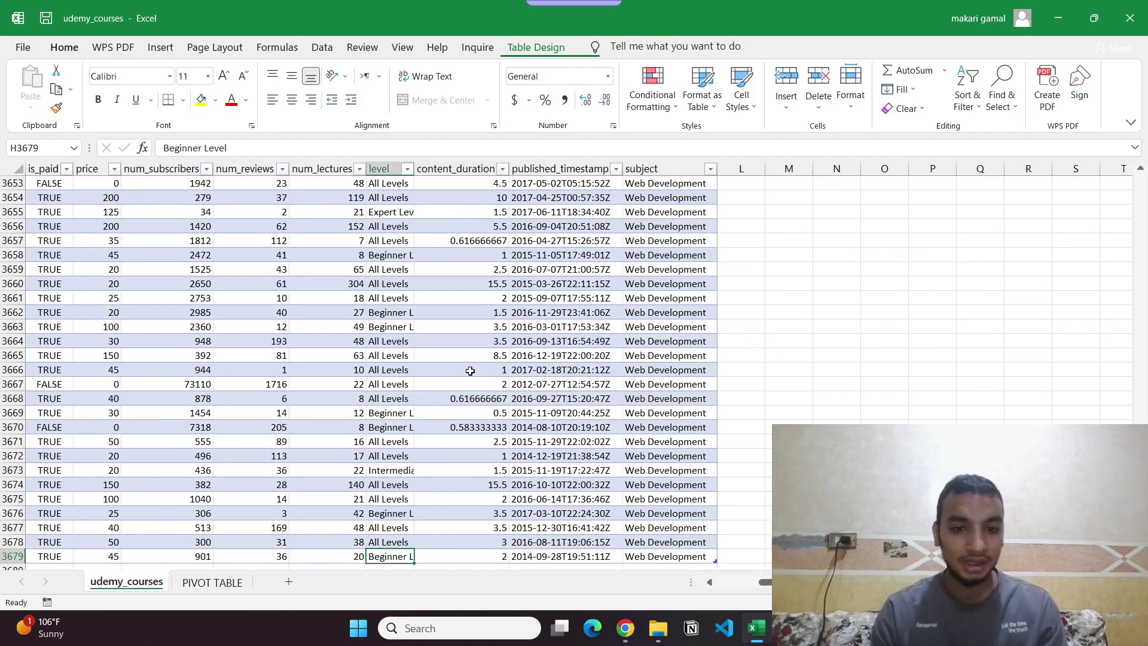
key("Down")
key("Right")
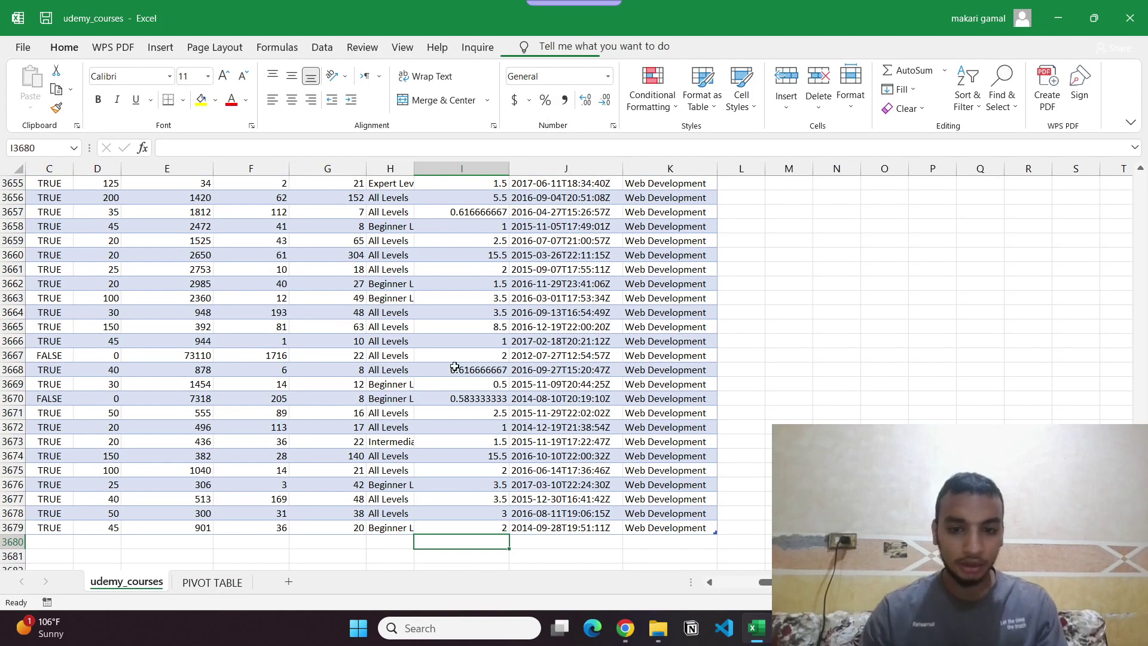
left_click(664, 544)
type("DA")
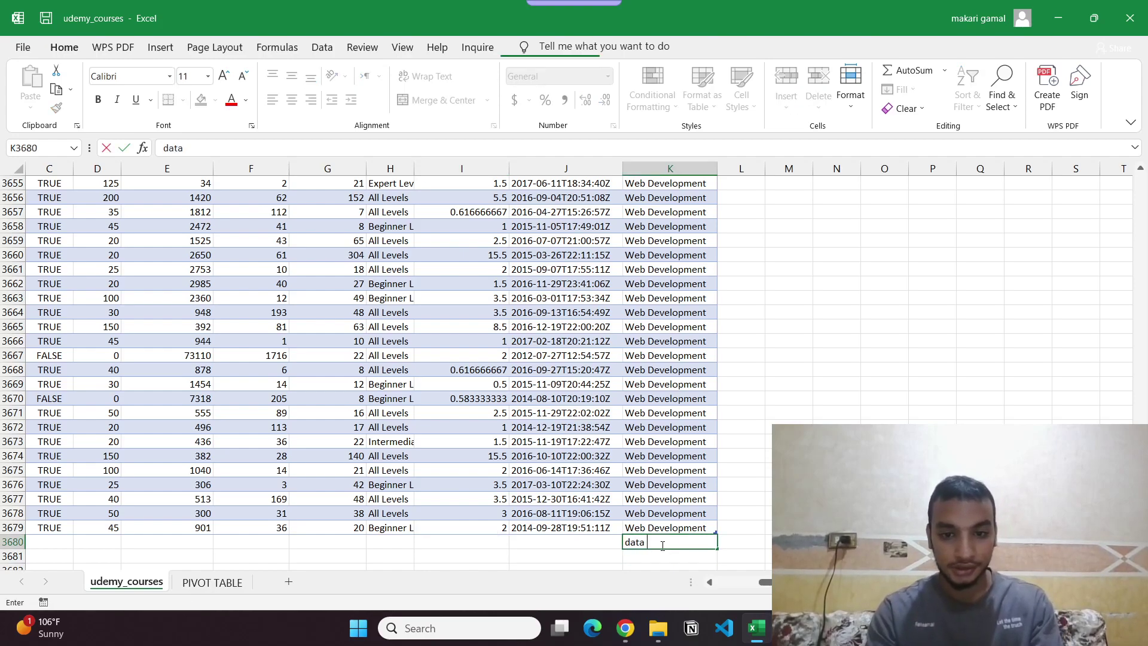
type("ta science")
key("Left")
key("Left")
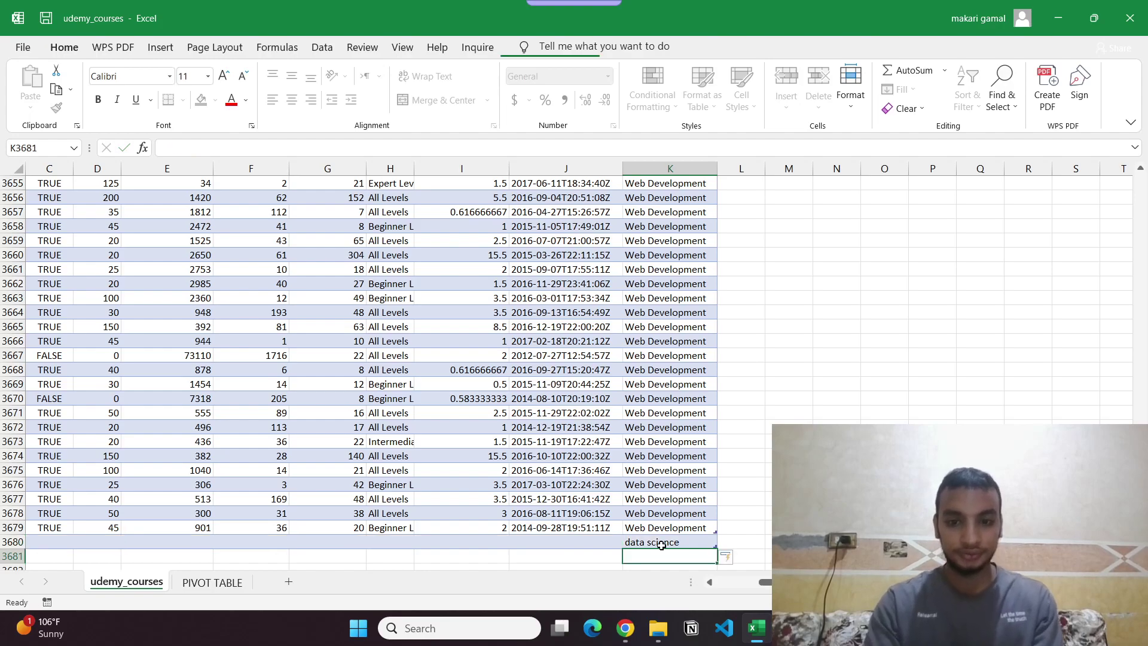
Step: Copy the published_timestamp and content_duration values from row 3679 into the new row 3680
key("Up")
key("Right")
key("ctrl+c")
key("Down")
key("ctrl+v")
key("Left")
key("Up")
key("ctrl+c")
key("Down")
key("Left")
key("Right")
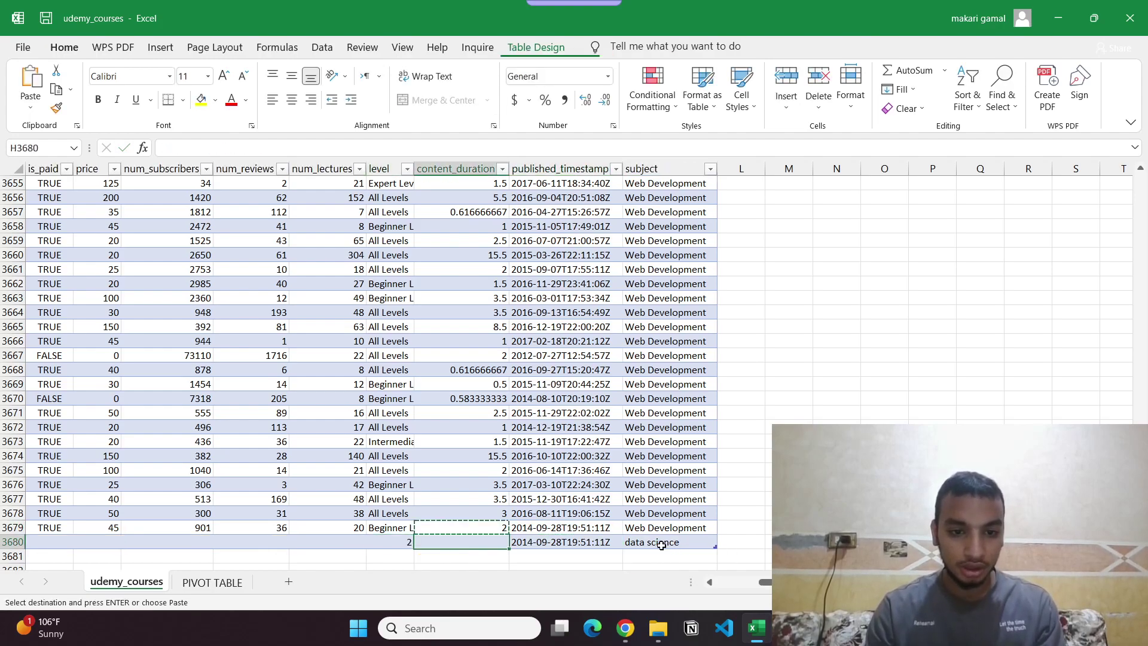
key("ctrl+v")
Step: Copy the level value from row 3679 into the new row 3680
key("Left")
key("Up")
key("ctrl+c")
key("Down")
key("ctrl+v")
key("Left")
Step: Refresh the PivotTable on the PIVOT TABLE sheet to bring in the new data science row
left_click(212, 582)
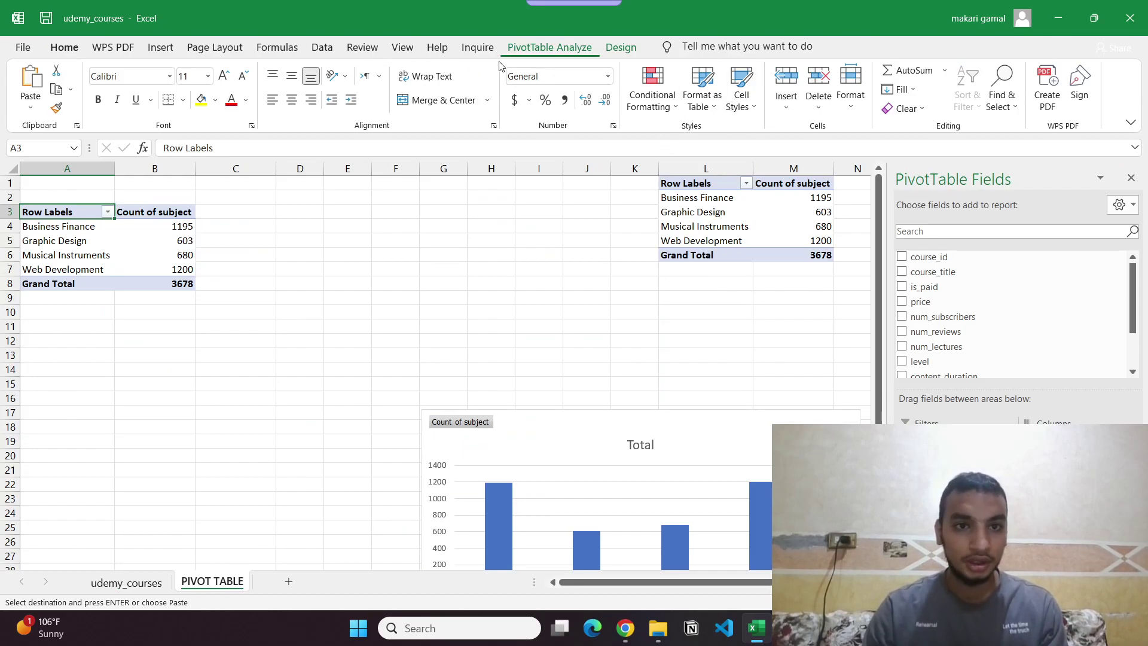
left_click(158, 48)
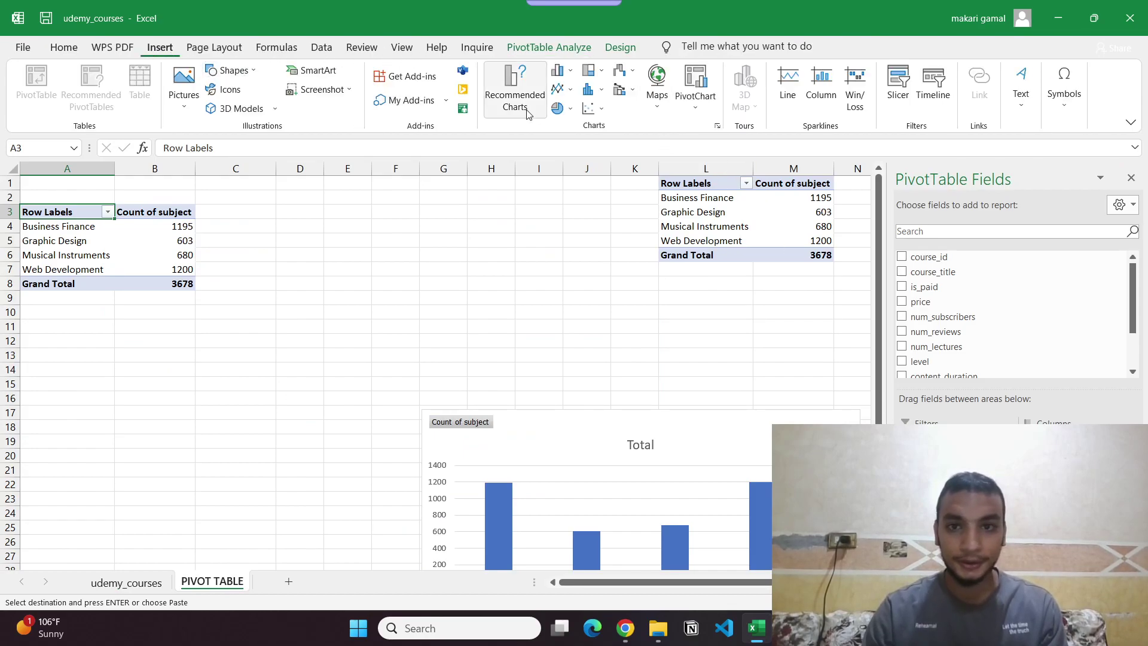
left_click(476, 47)
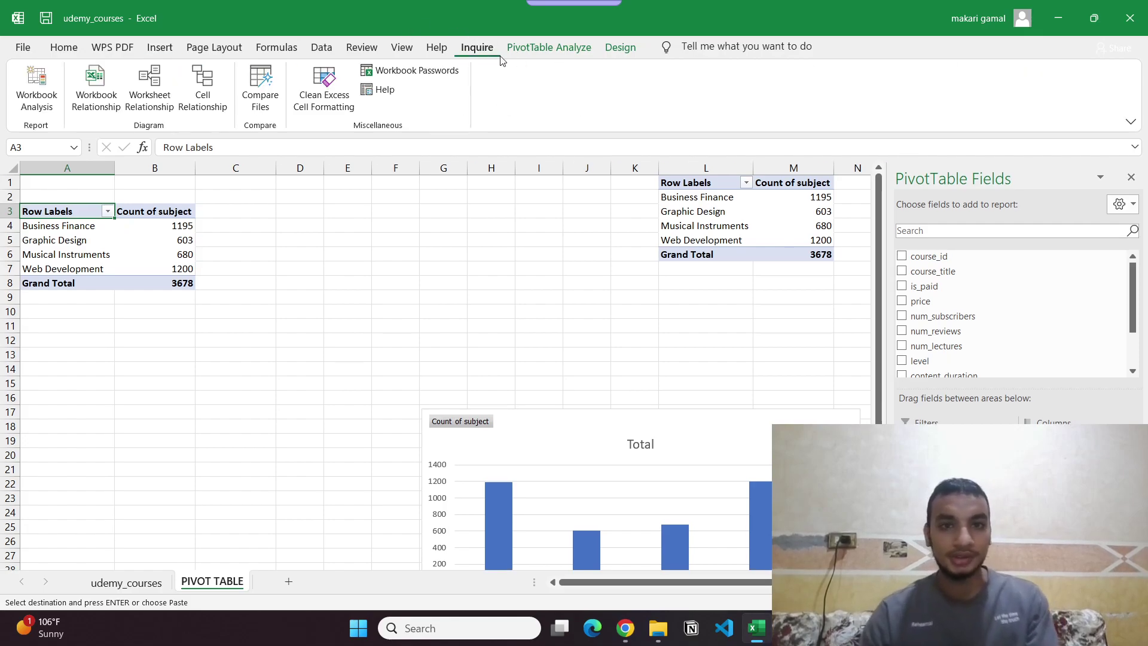
left_click(549, 47)
left_click(520, 89)
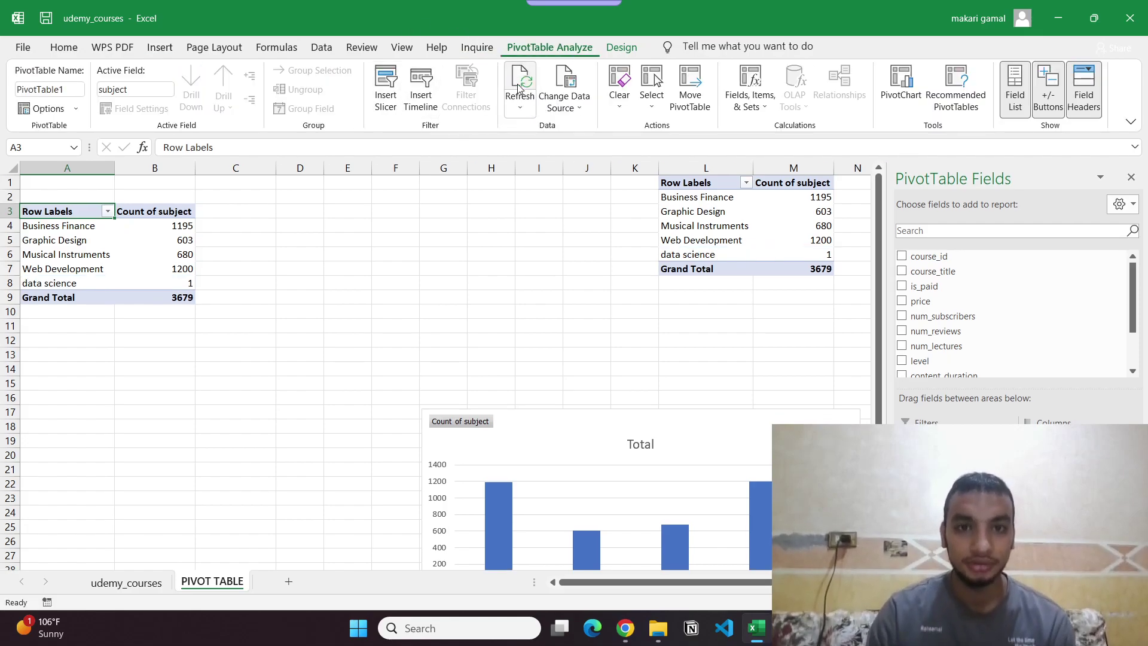
mouse_move(821, 258)
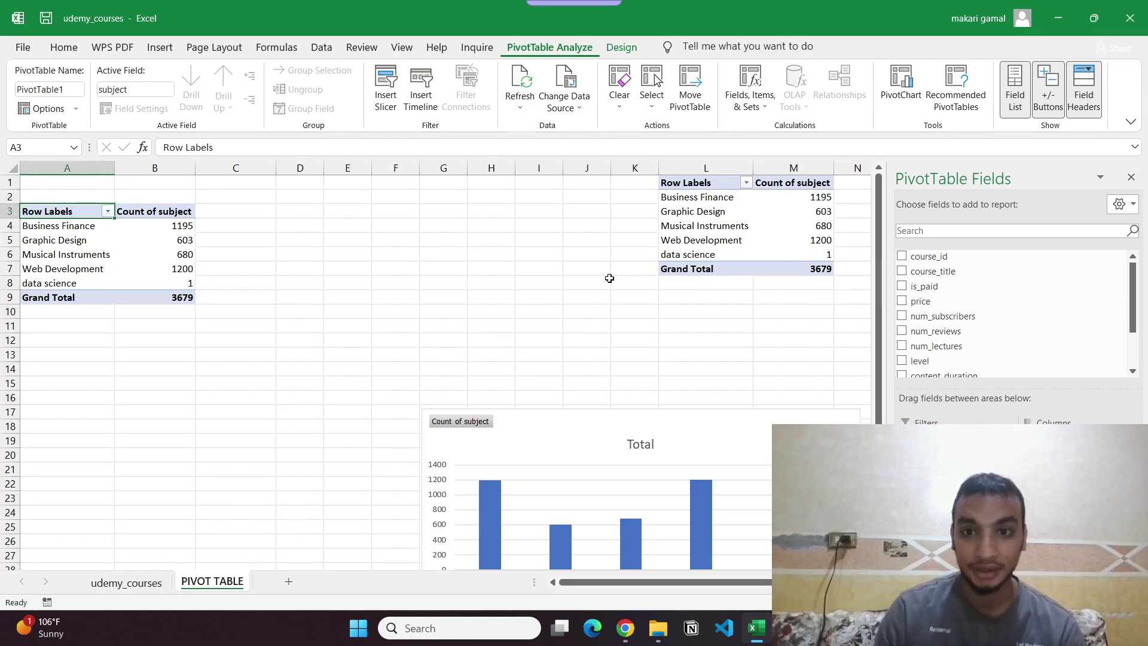
Step: Undo the refresh that added the data science subject to the PivotTables and chart
left_click(128, 582)
left_click(212, 581)
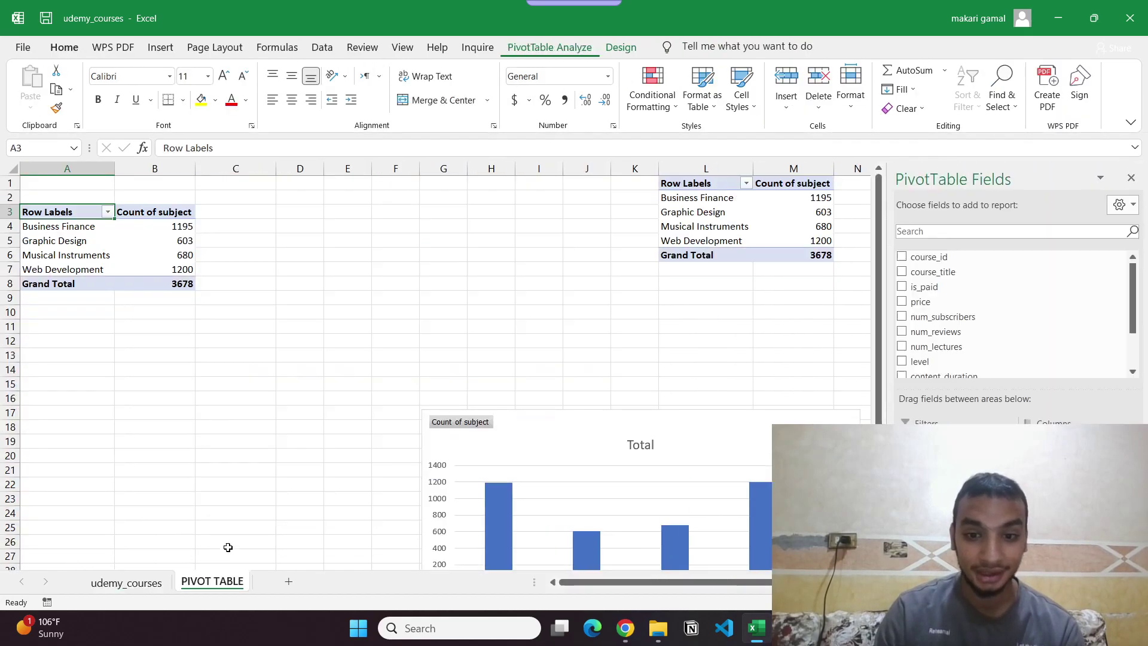
scroll(336, 464, "down", 4)
scroll(337, 465, "up", 3)
scroll(337, 465, "down", 2)
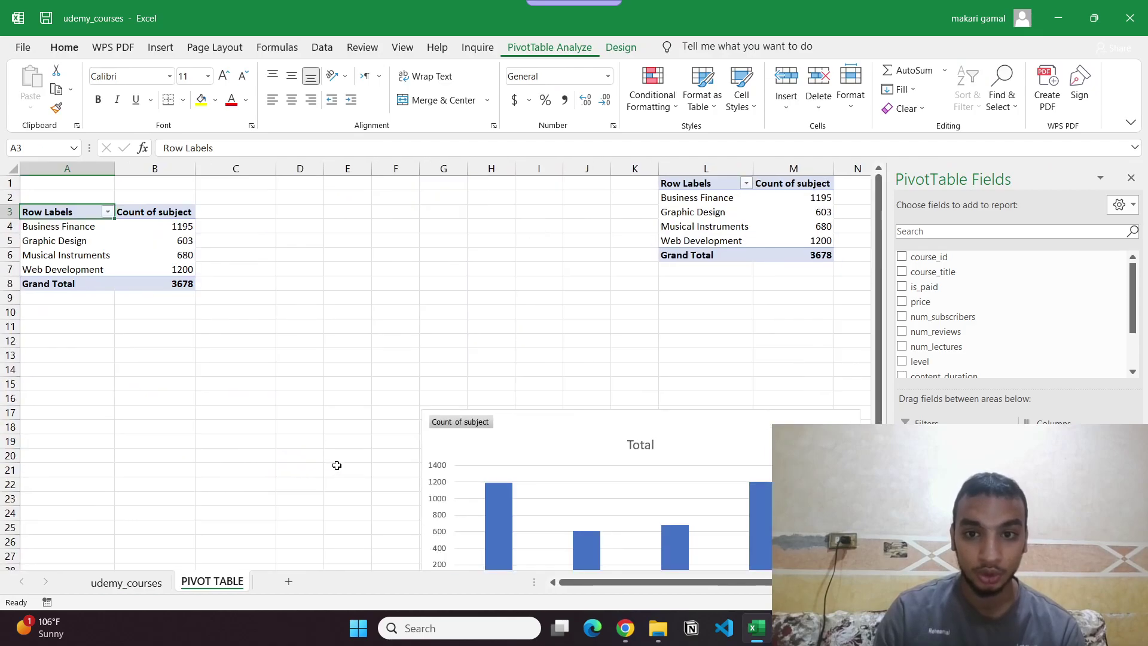
scroll(401, 360, "down", 3)
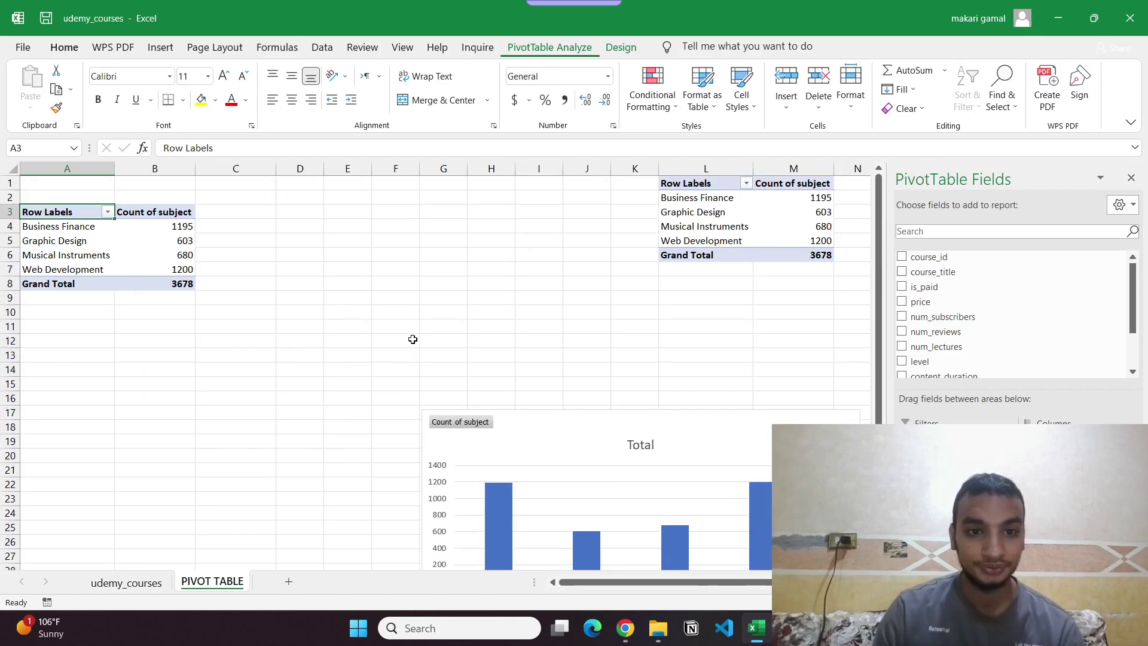
left_click(412, 339)
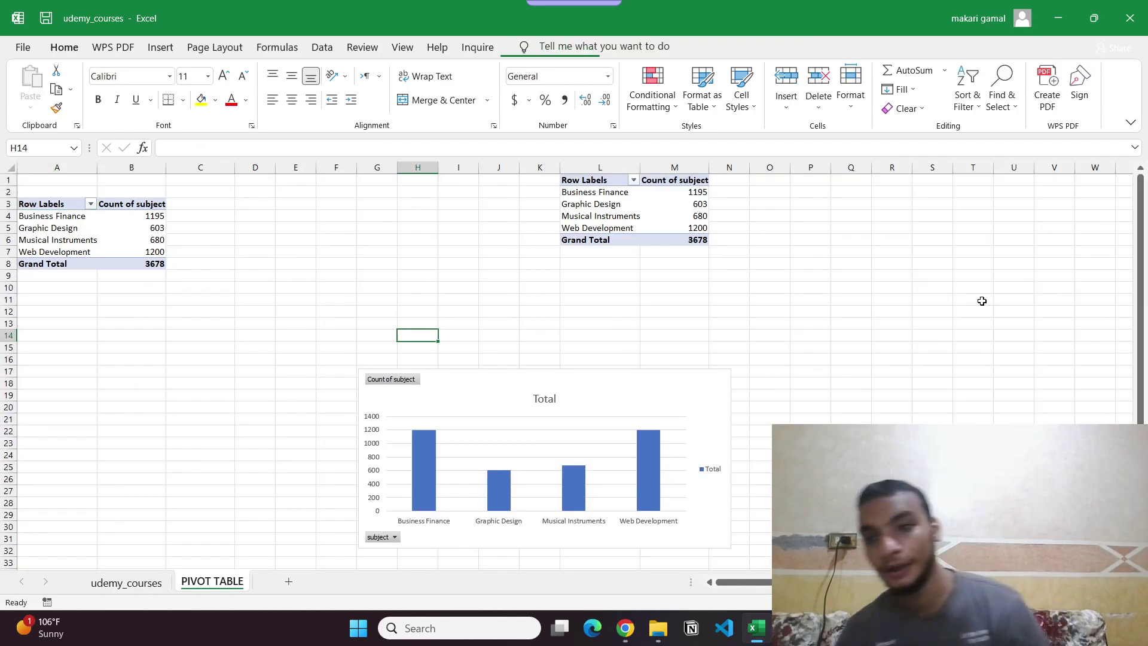
left_click(669, 216)
left_click(156, 219)
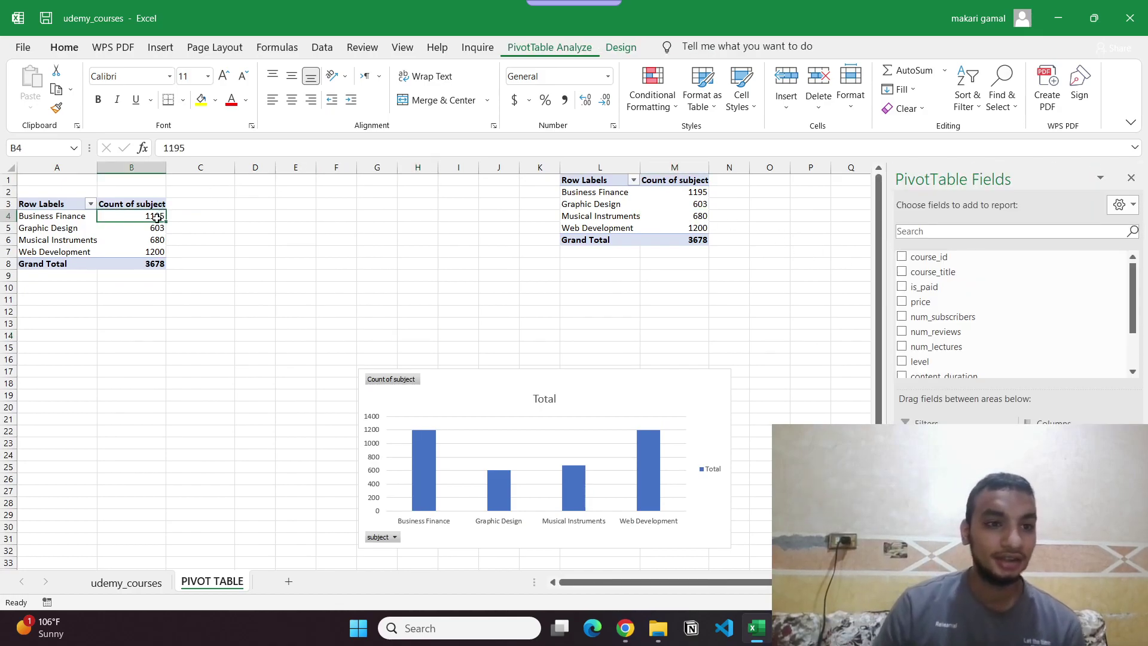
left_click(133, 204)
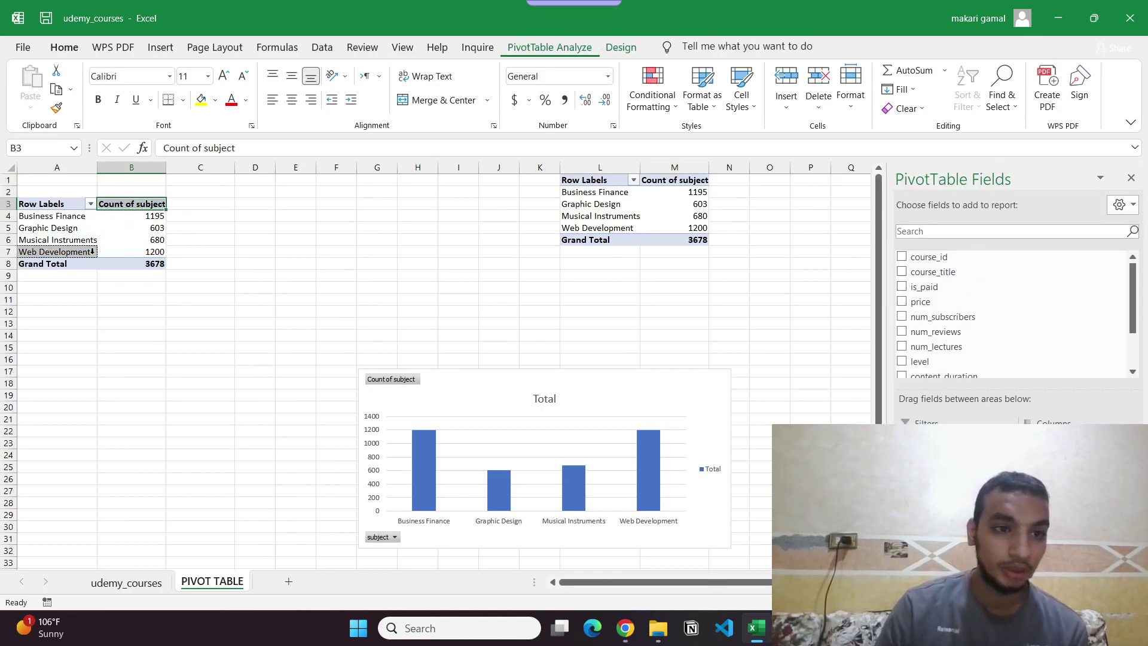
left_click(156, 316)
left_click_drag(157, 263, 59, 216)
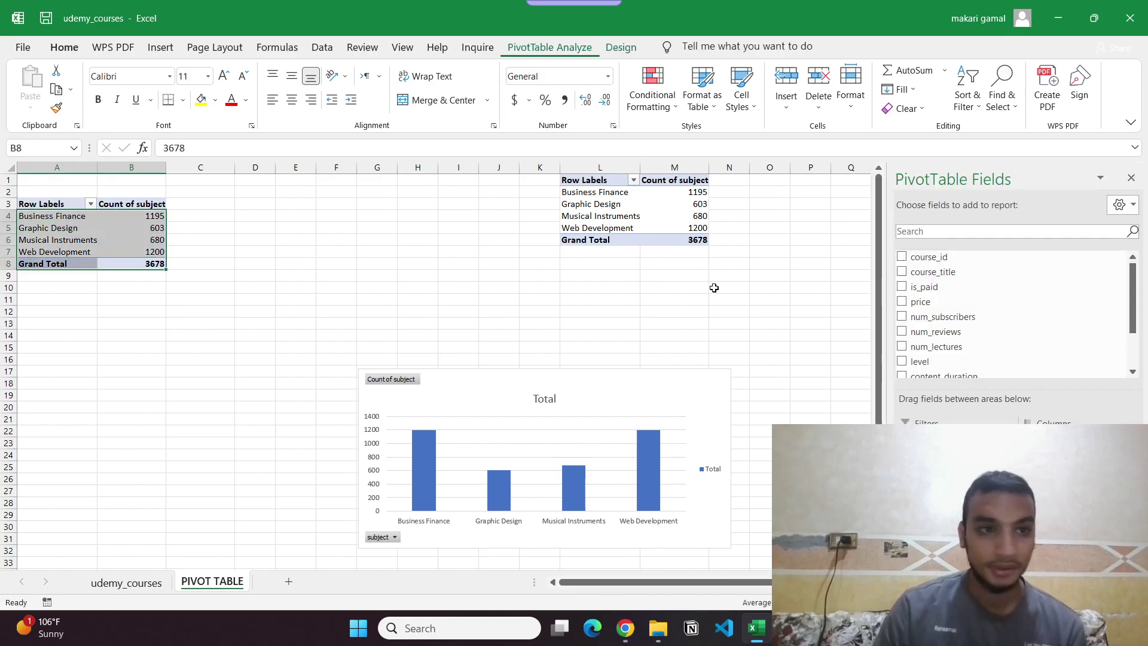
left_click(195, 45)
left_click(151, 46)
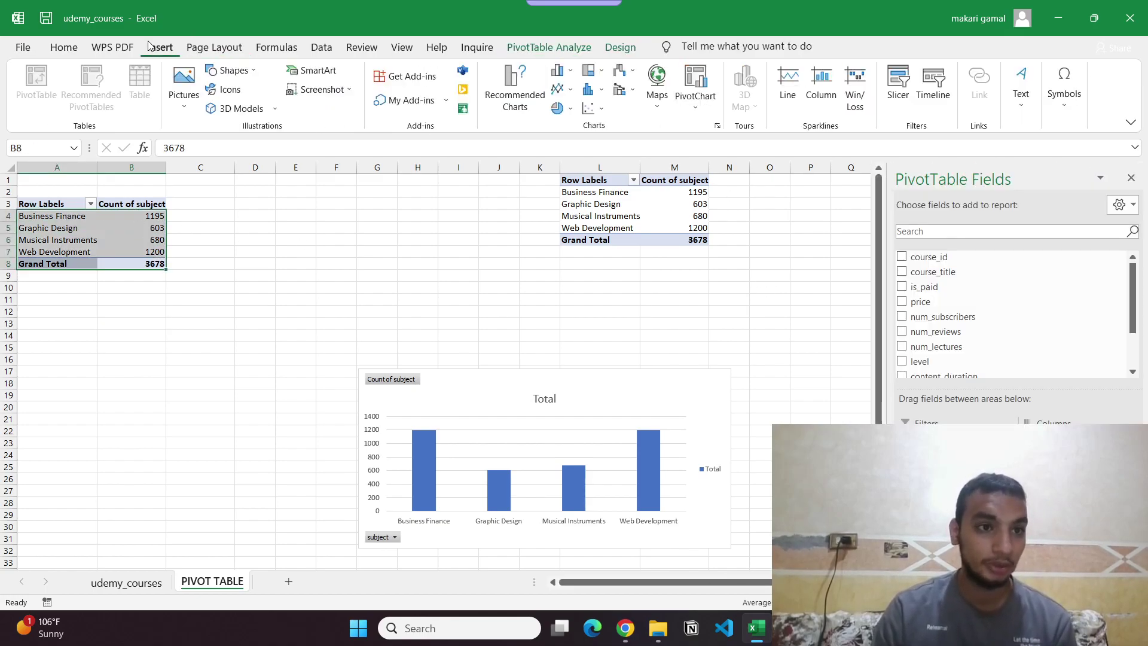
left_click(84, 49)
Step: Select the whole original PivotTable, A3:B8, and apply a light grey PivotTable style to it
left_click(129, 254)
left_click(162, 230)
left_click_drag(152, 265, 40, 206)
left_click(621, 48)
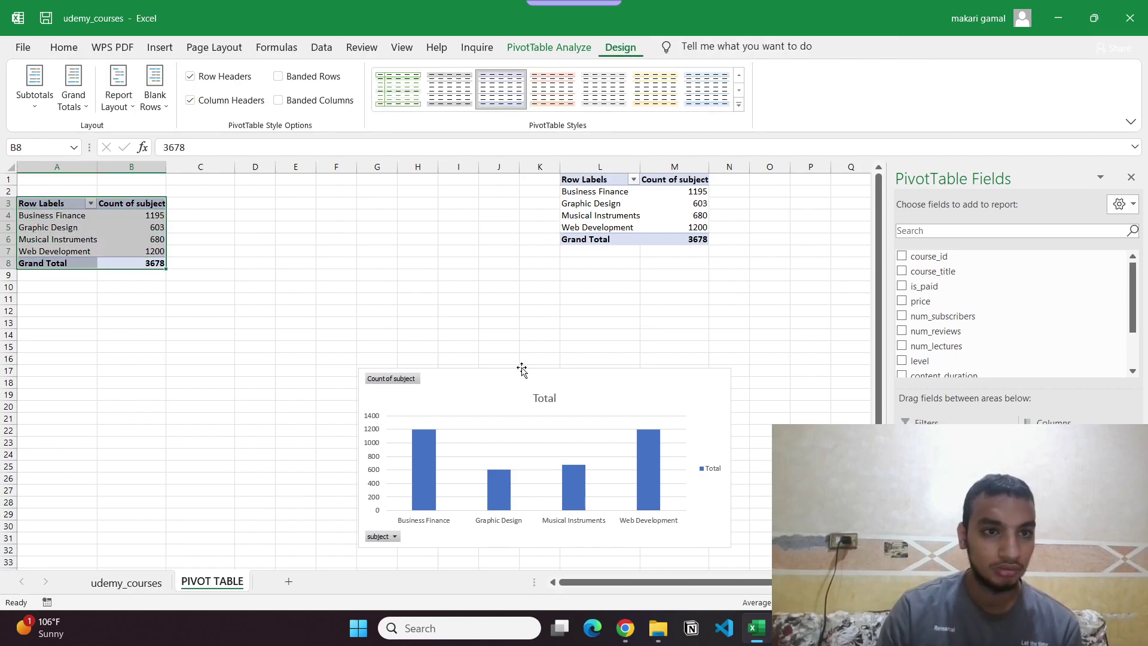
left_click(602, 95)
left_click(283, 264)
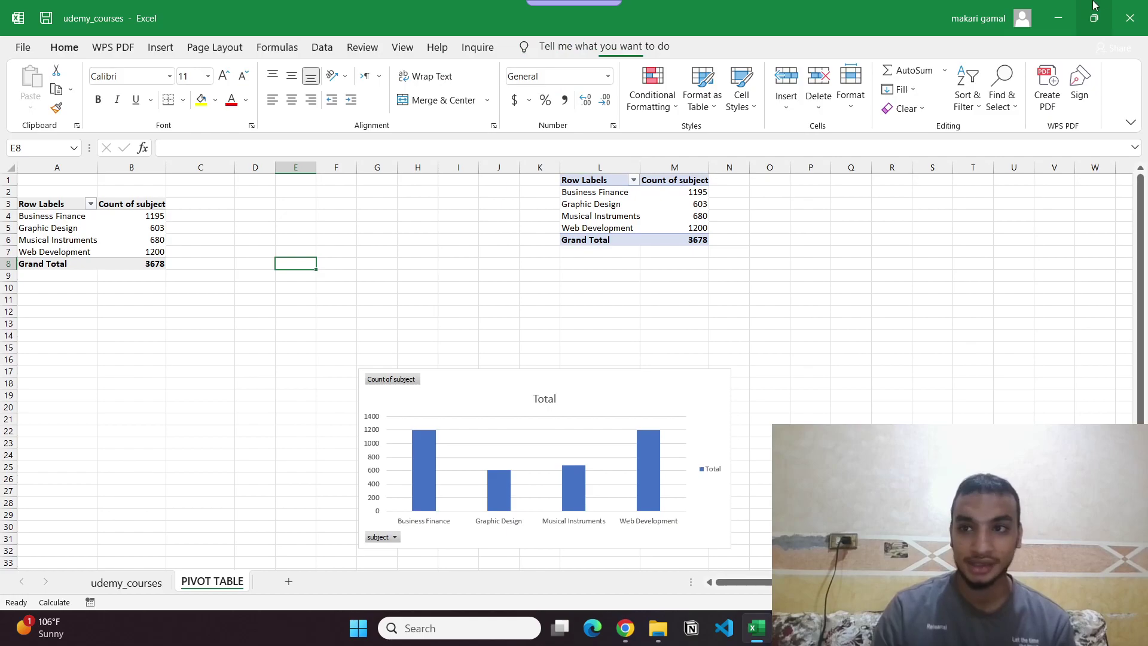
Step: Minimize the workbook, switch to Chrome and open the account owner's LinkedIn profile in a new tab
left_click(1062, 5)
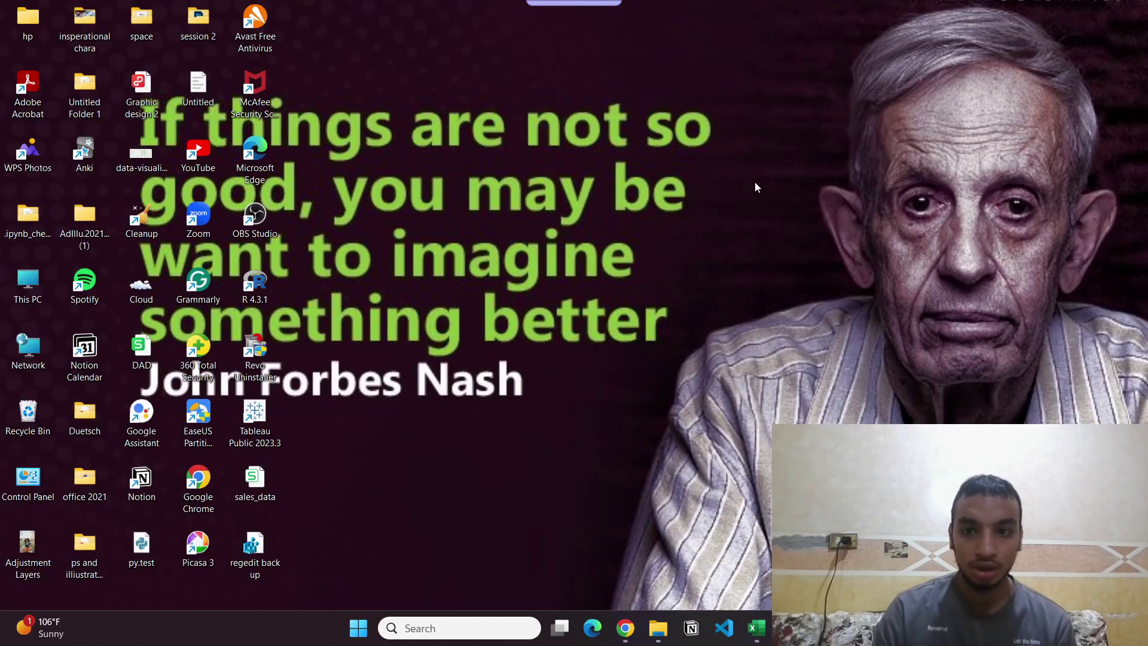
mouse_move(625, 628)
left_click(627, 574)
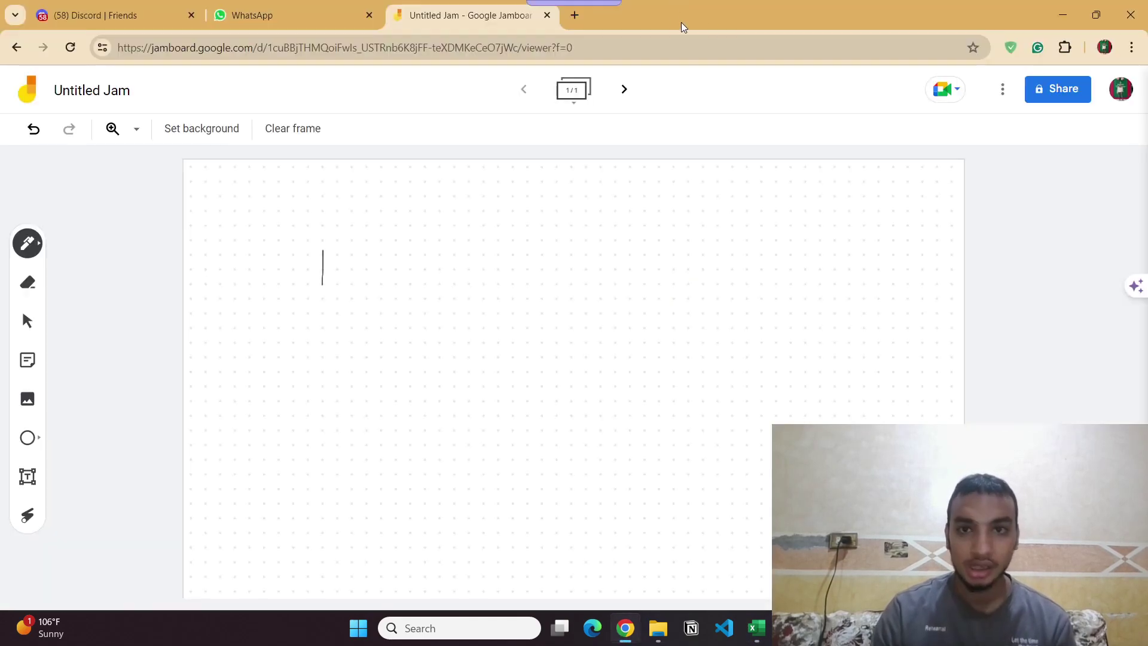
left_click(573, 15)
type("up")
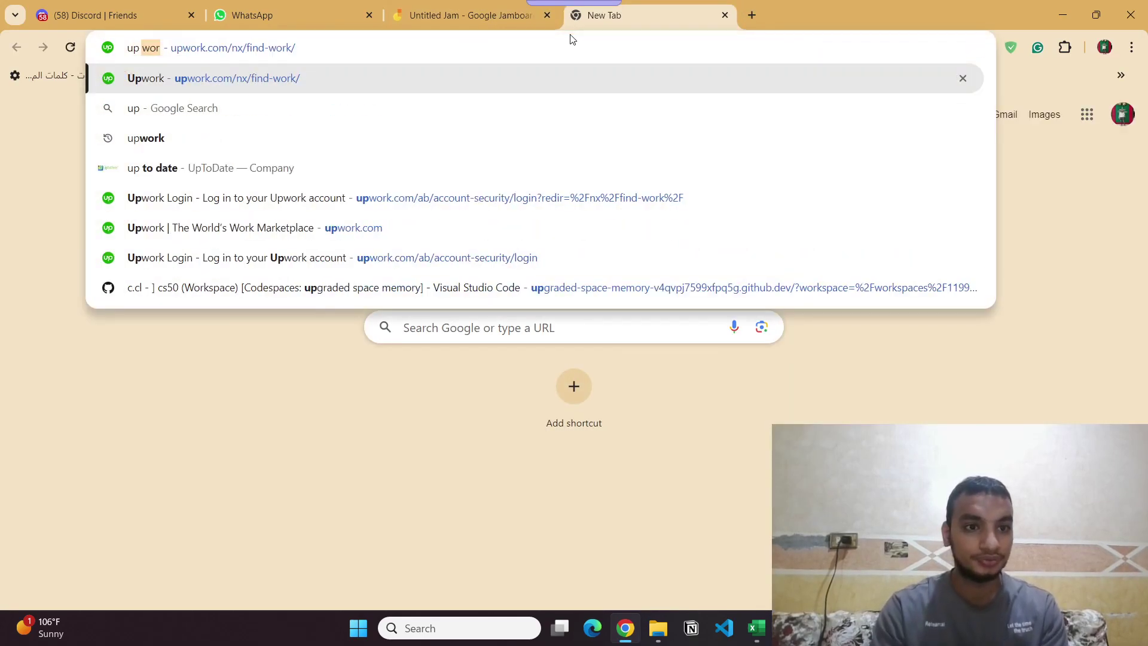
key("BackSpace")
key("BackSpace")
key("BackSpace")
type("l")
key("BackSpace")
type("inkedin.com/feed/")
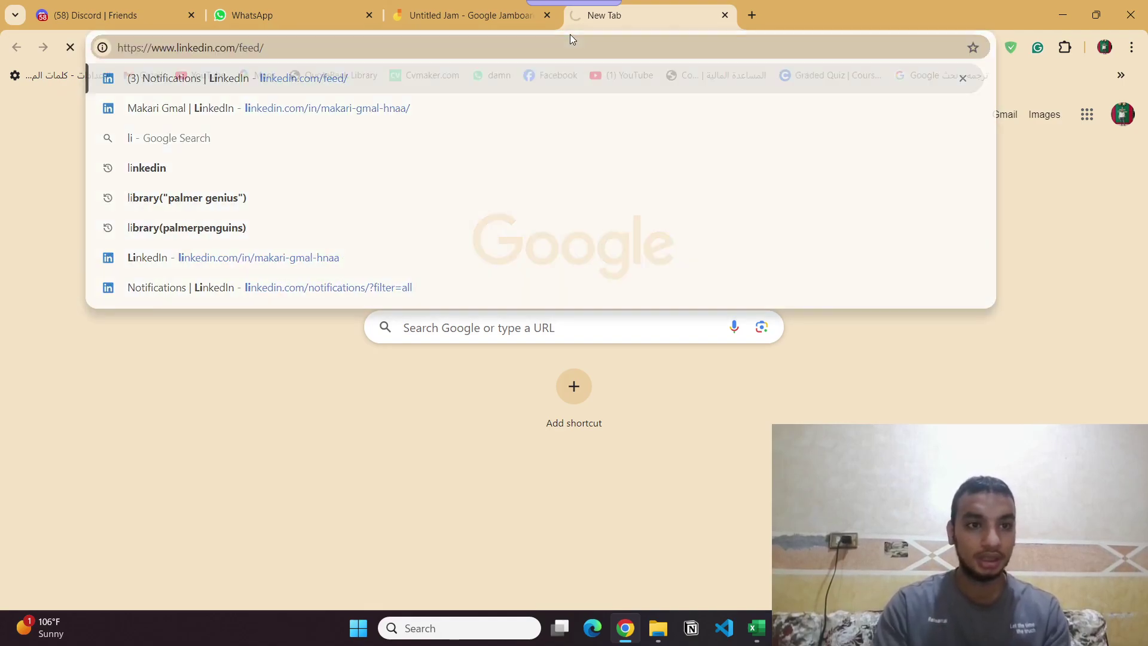
key("Return")
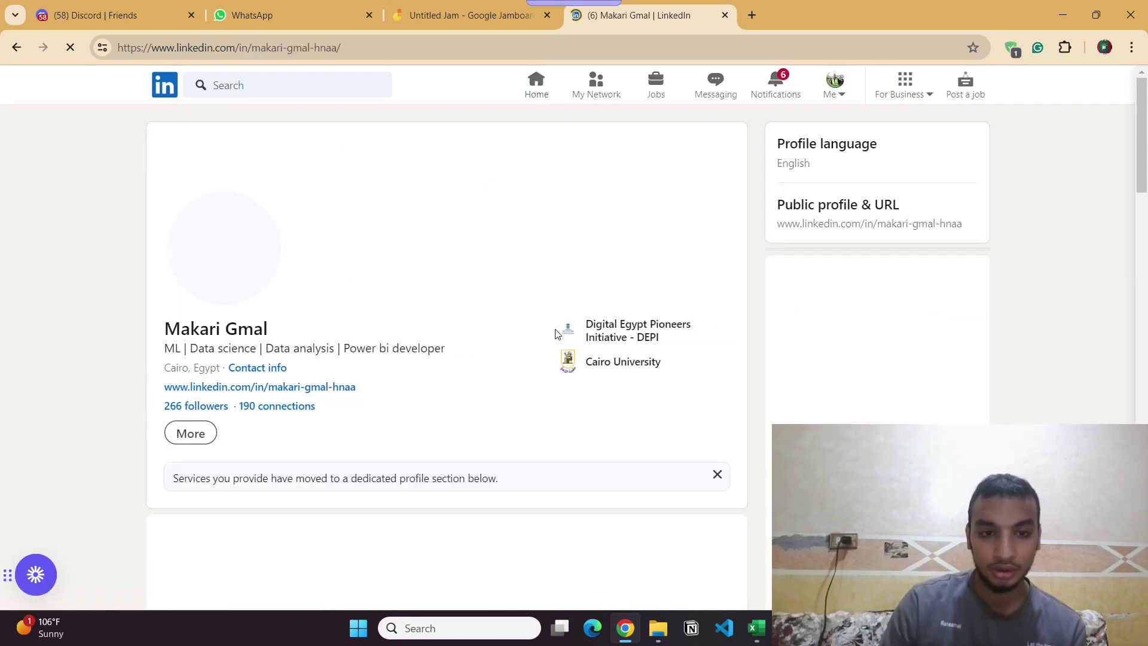
Step: Look through the LinkedIn profile down to the Featured section and browse all of its featured items
scroll(554, 377, "down", 8)
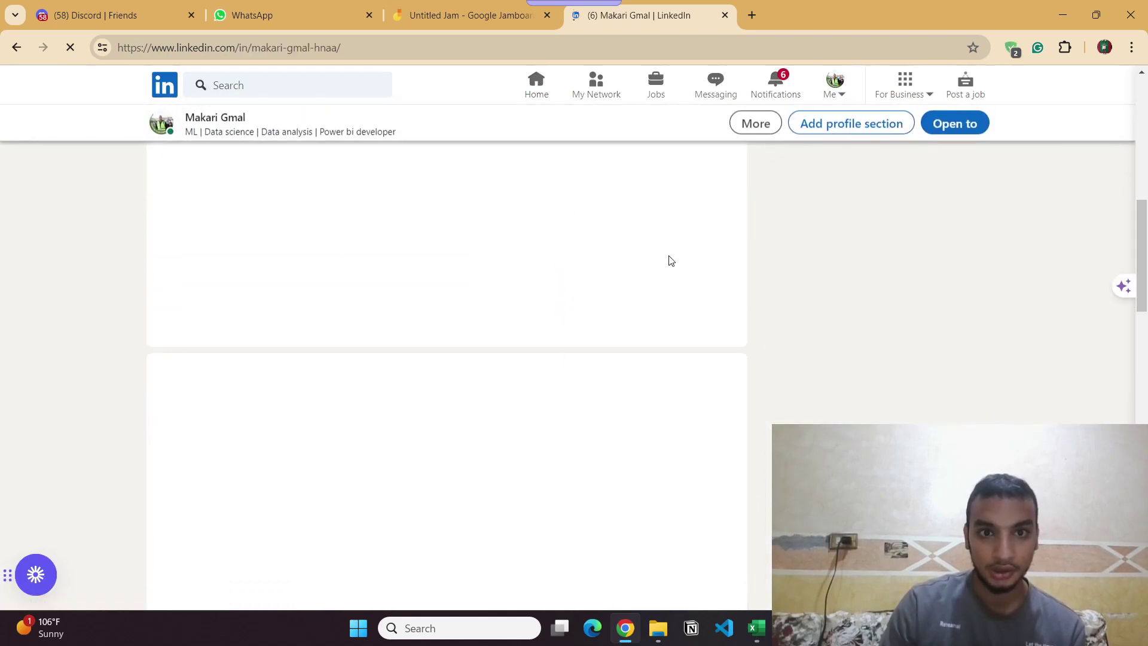
scroll(669, 259, "down", 5)
scroll(651, 343, "up", 4)
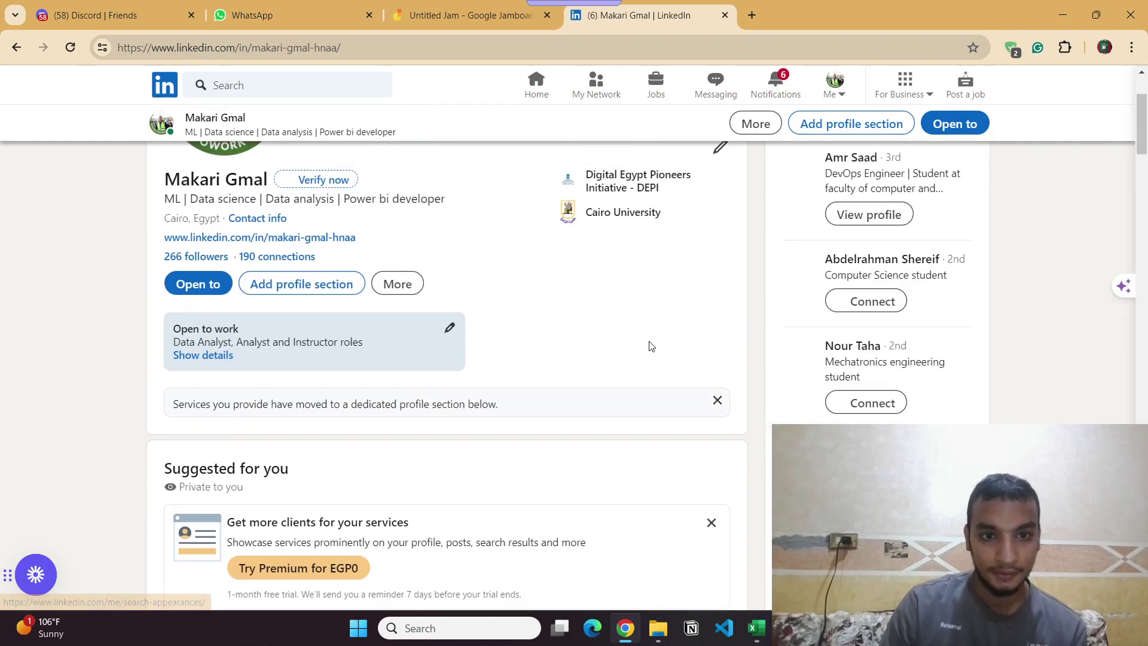
scroll(652, 343, "down", 11)
scroll(651, 344, "down", 7)
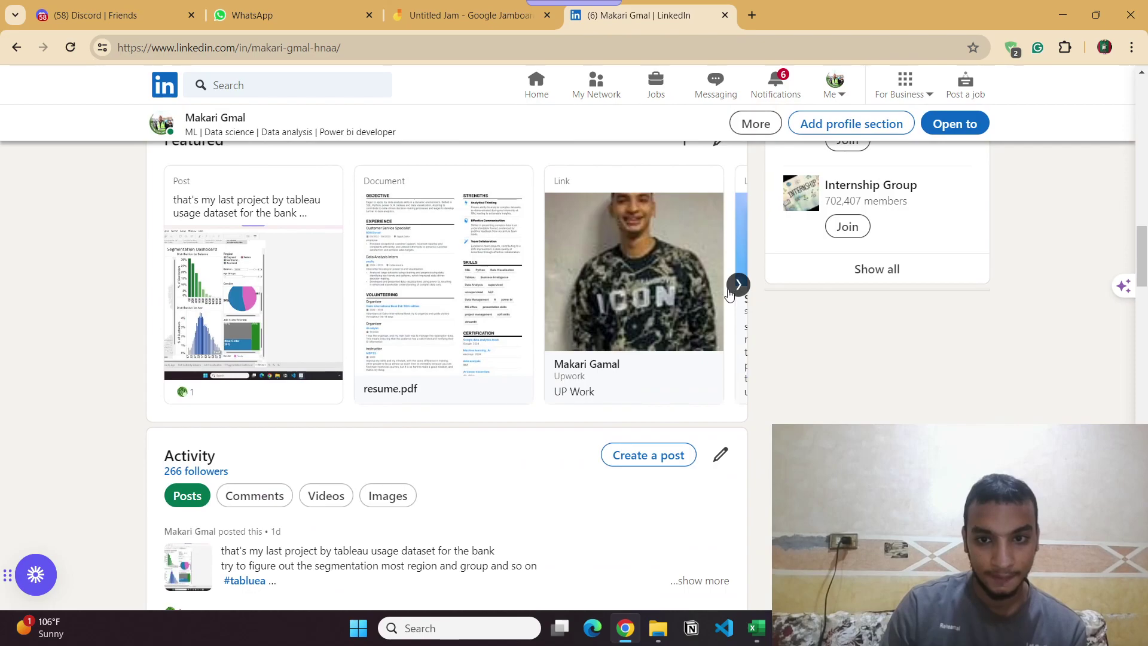
left_click(730, 291)
left_click(730, 290)
left_click(731, 290)
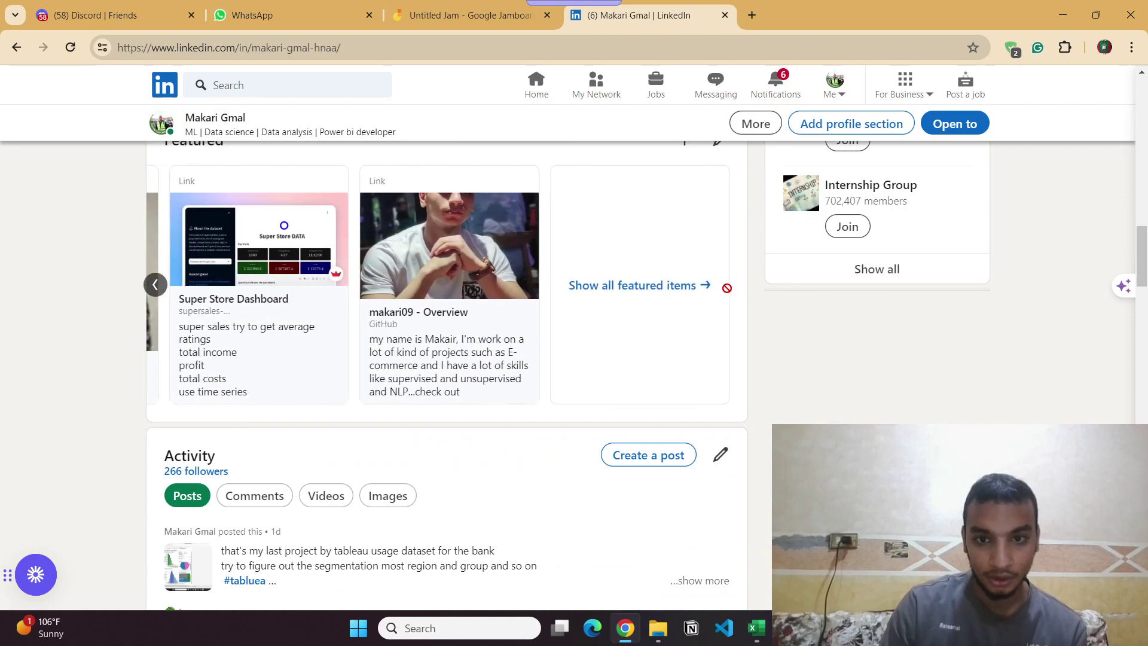
Step: Open the full list of featured items and examine the drugs and diseases Excel dashboard post up close
left_click(691, 285)
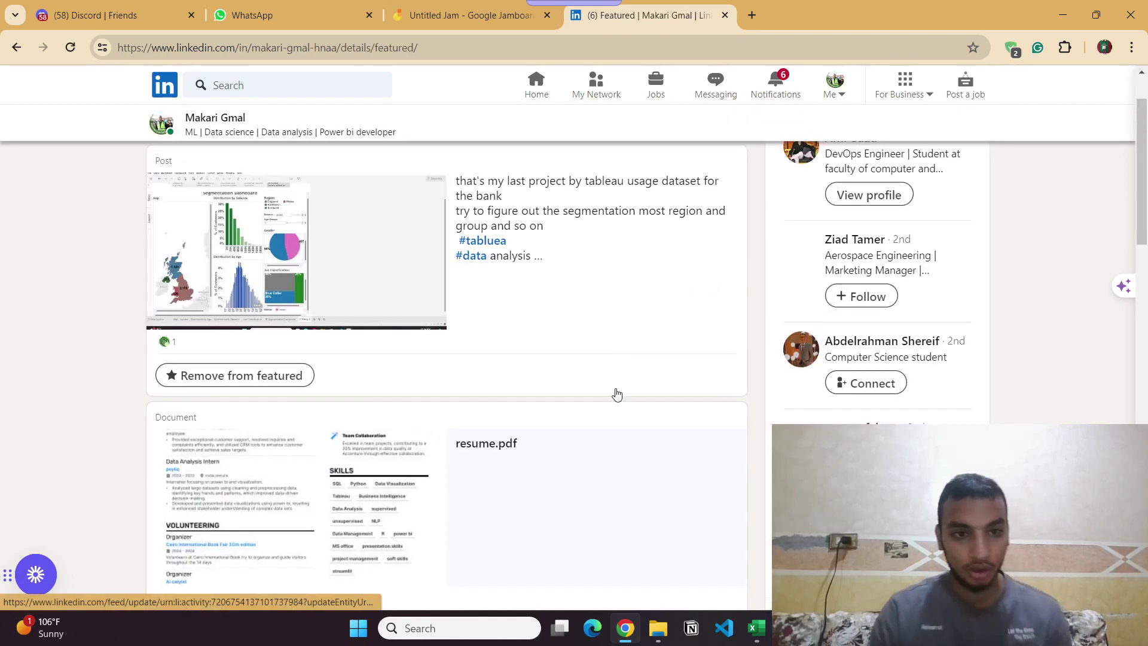
scroll(618, 392, "down", 10)
left_click(276, 295)
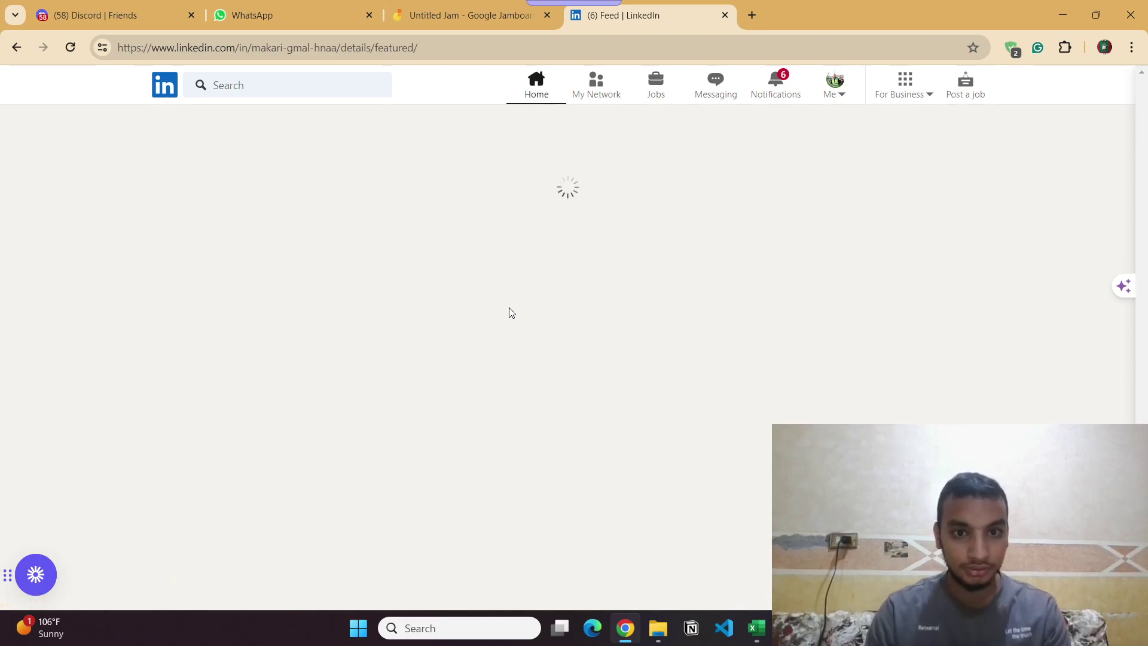
scroll(404, 341, "down", 8)
scroll(409, 343, "up", 4)
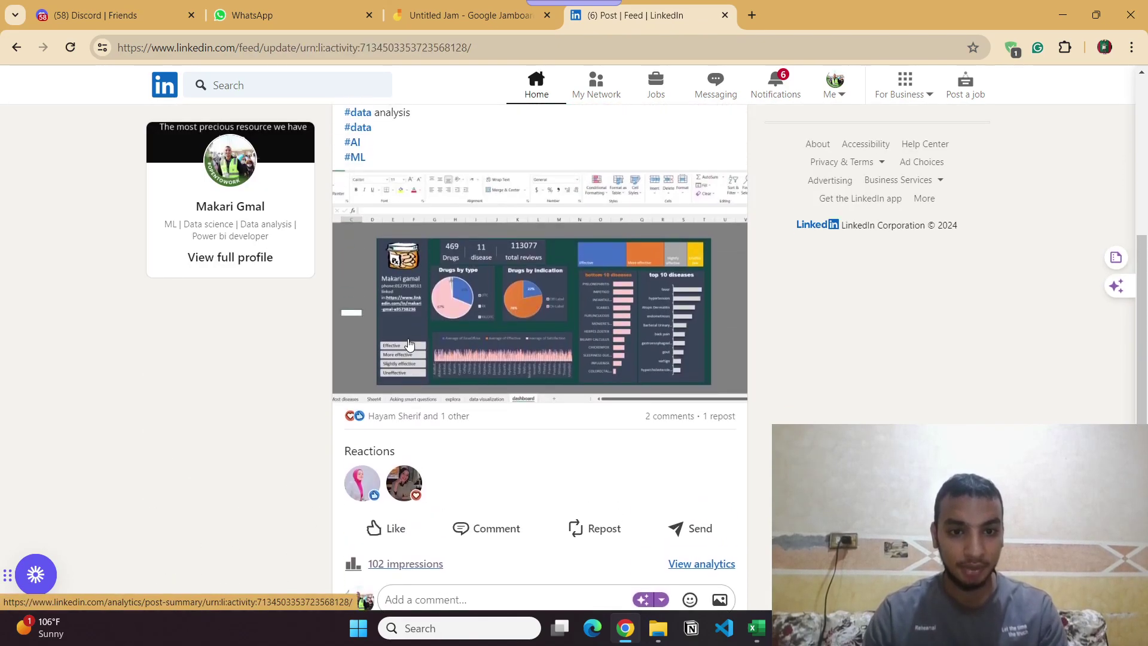
scroll(408, 344, "up", 5)
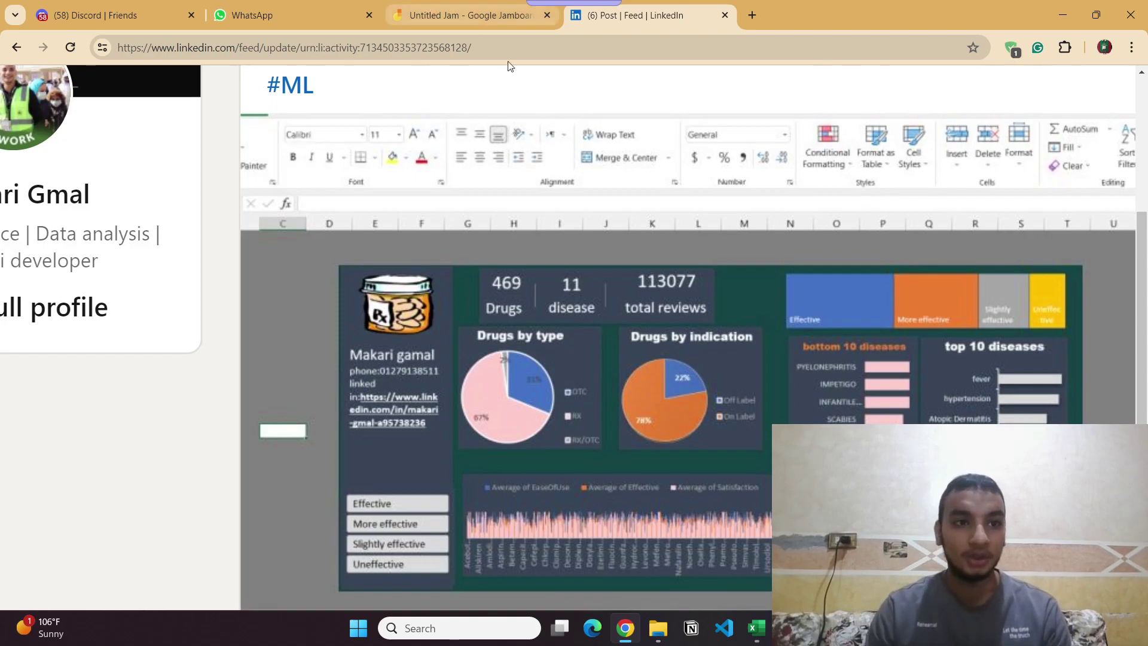
scroll(964, 53, "down", 1)
Step: Minimize the browser, switch back to the udemy_courses workbook in Excel and select the original PivotTable, A3:B8
left_click(1059, 15)
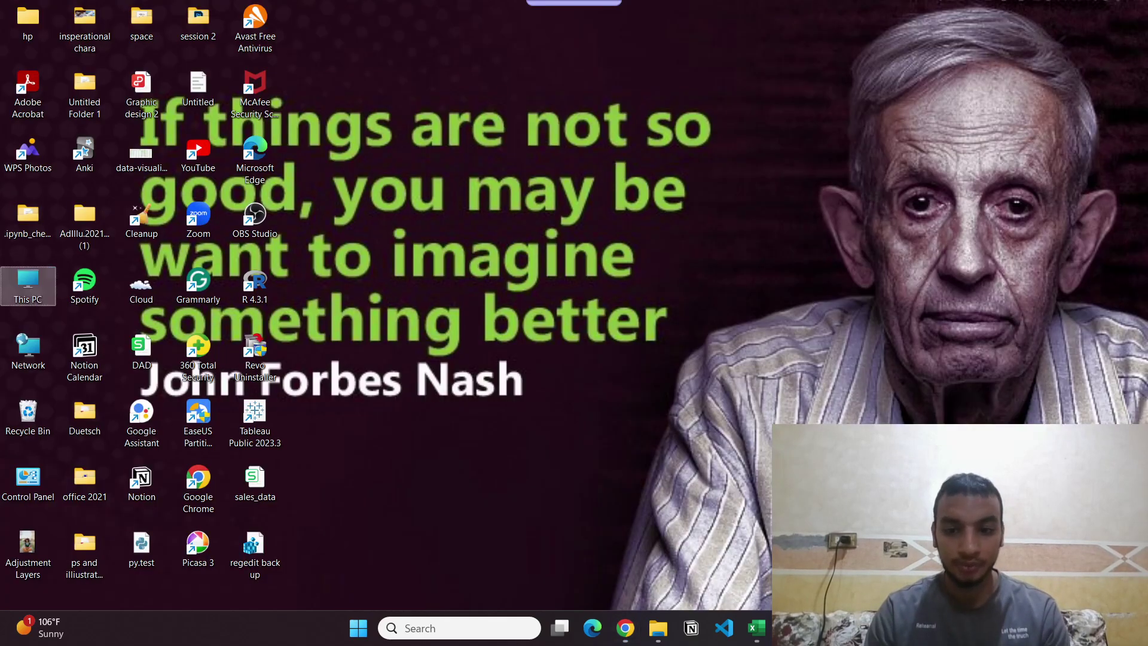
left_click(756, 628)
left_click(94, 266)
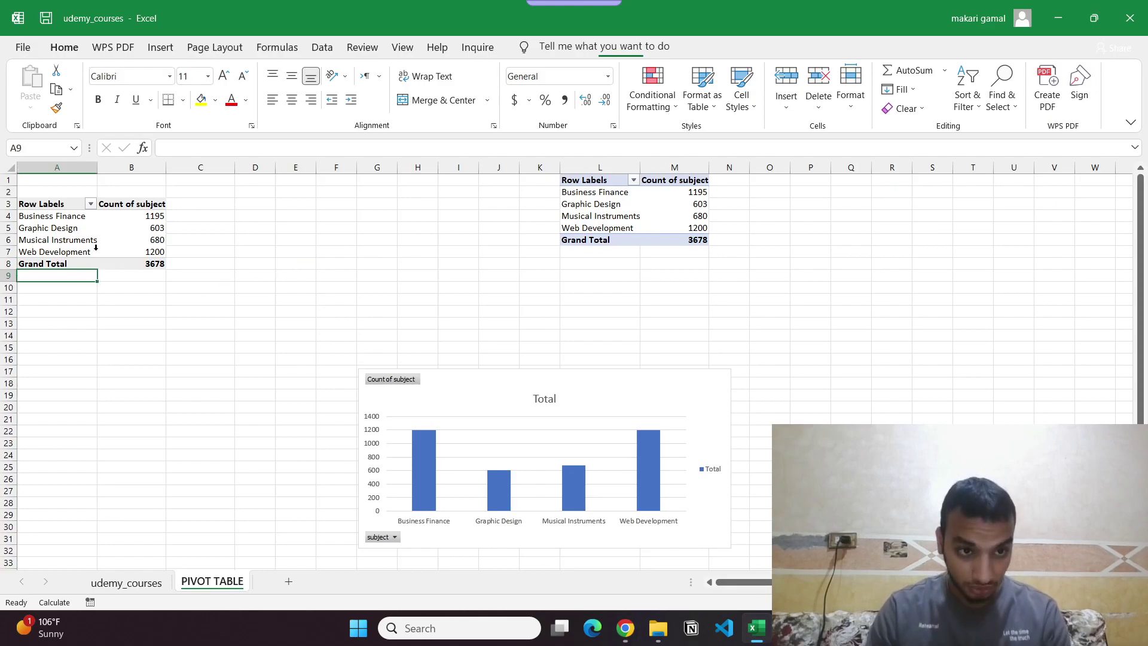
left_click(100, 233)
left_click_drag(142, 269, 57, 204)
left_click(128, 299)
left_click_drag(143, 264, 58, 206)
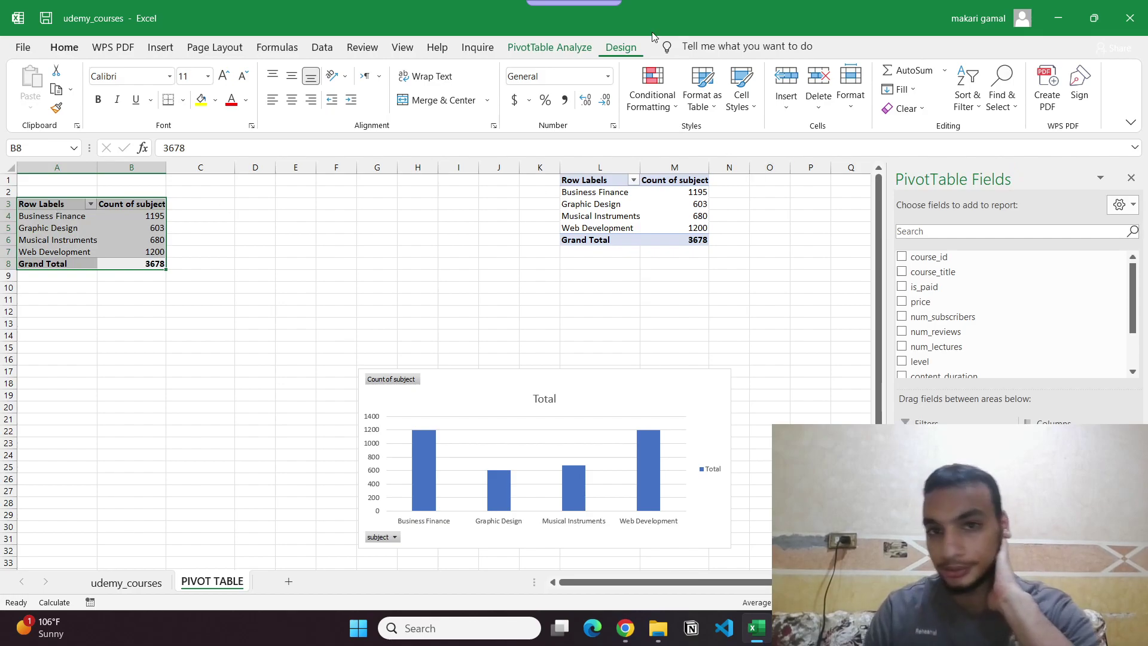
Step: Try banded rows and banded columns on the original PivotTable, turning each off again
left_click(621, 48)
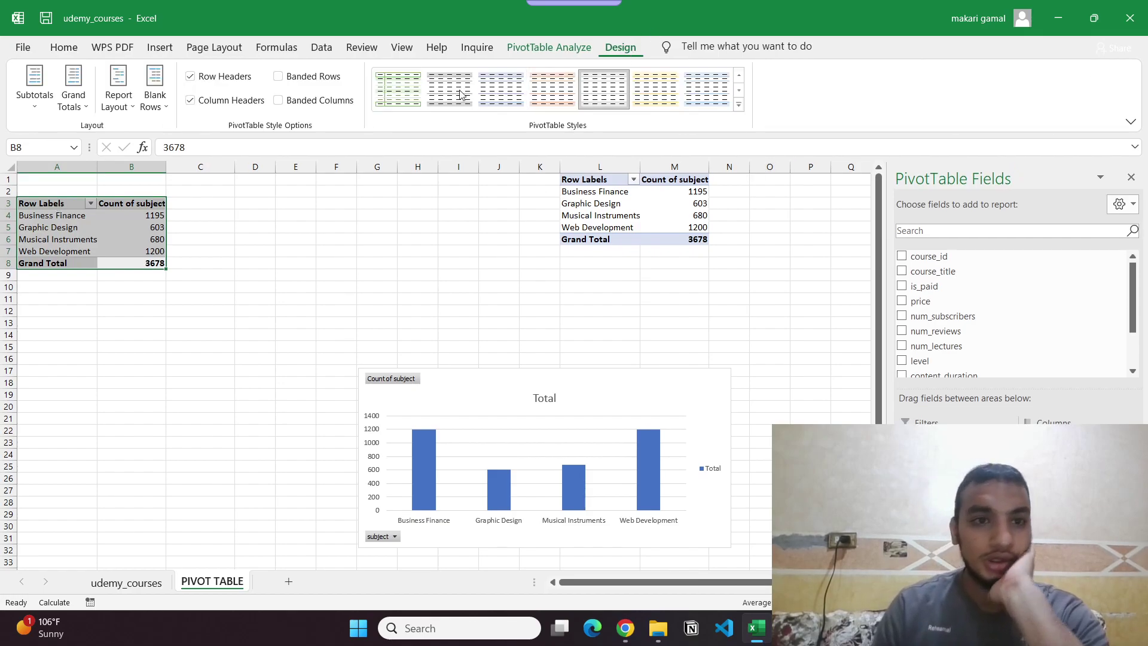
left_click(279, 77)
left_click(279, 77)
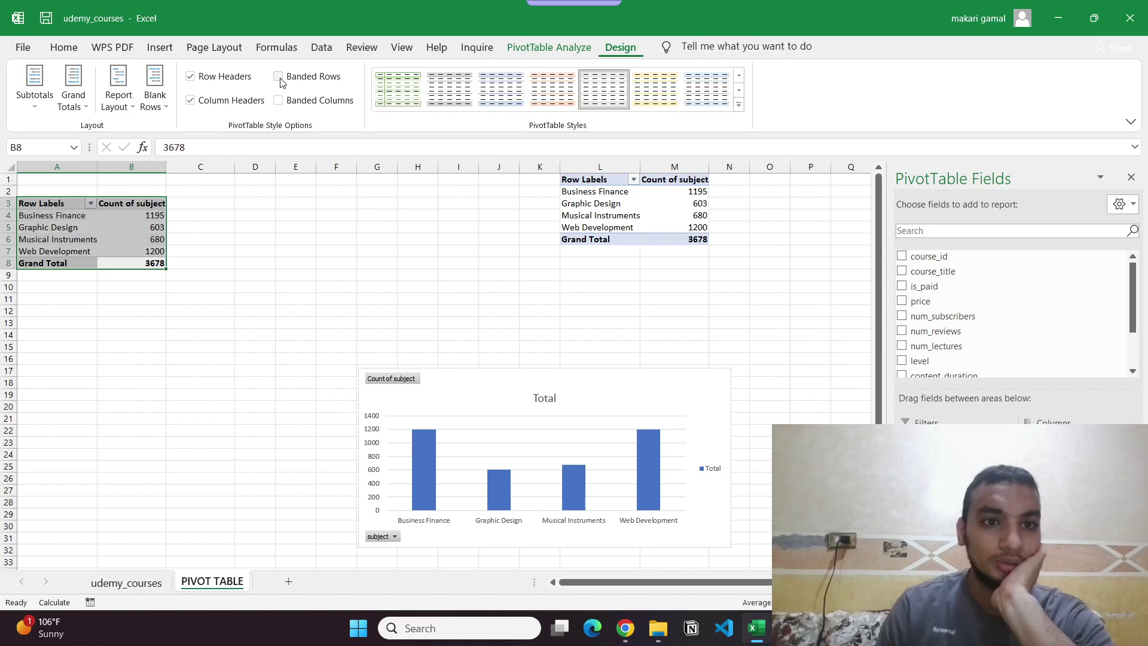
left_click(278, 102)
left_click(278, 103)
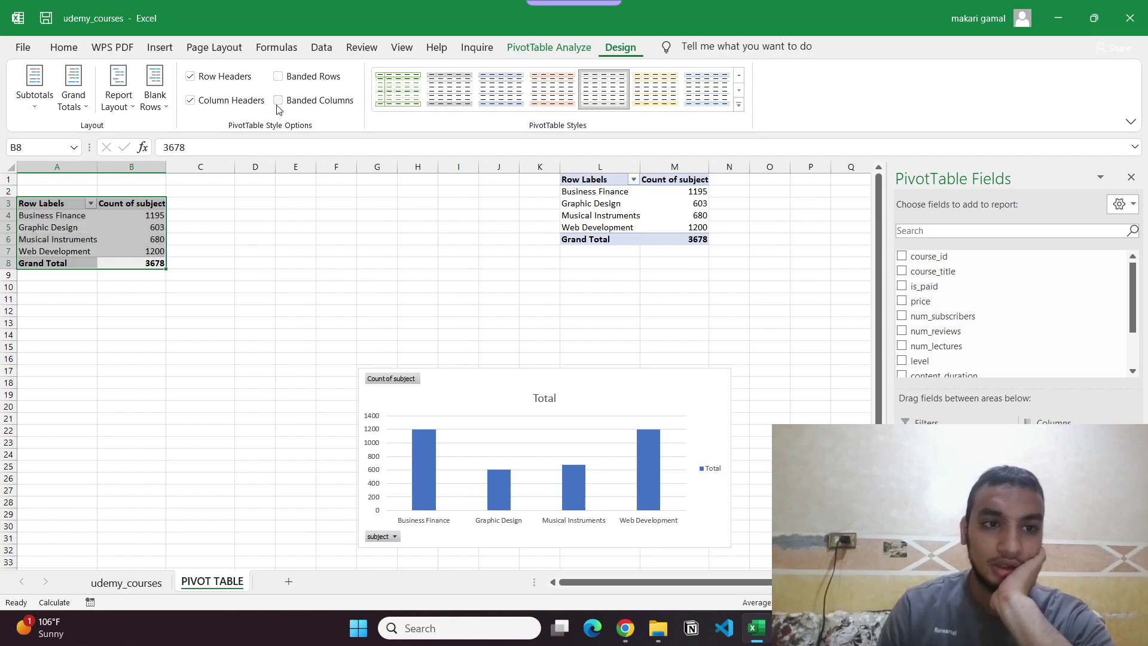
Step: Check the subtotal and grand total options, and set the original PivotTable's report layout to compact form
left_click(48, 113)
left_click(49, 115)
left_click(48, 116)
left_click(74, 105)
left_click(75, 105)
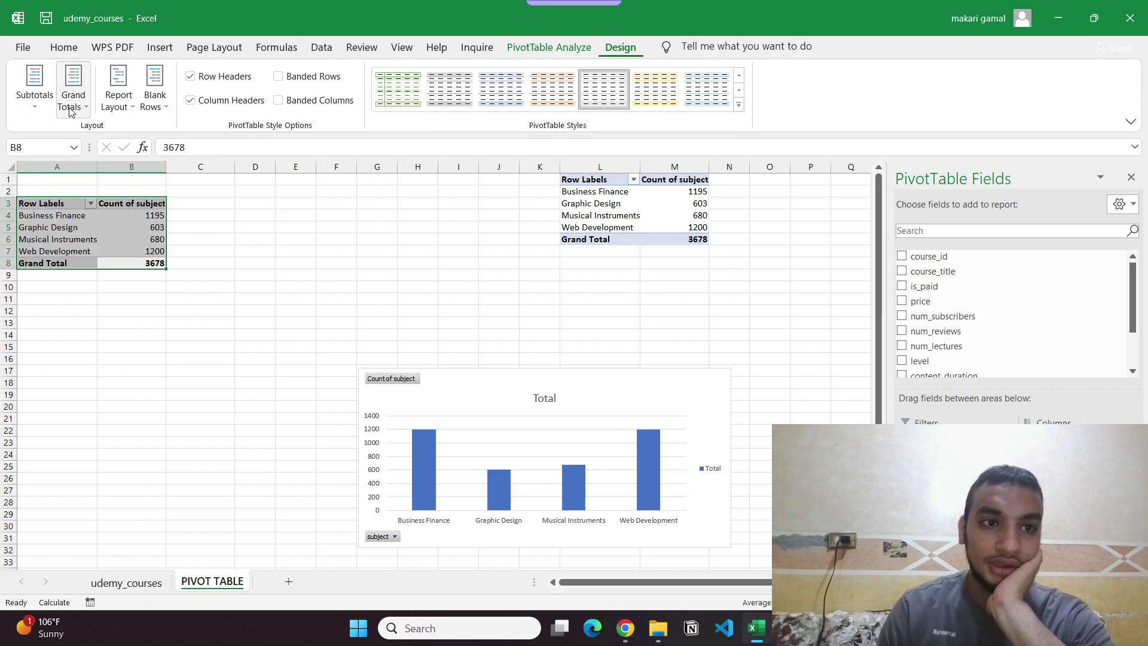
left_click(102, 109)
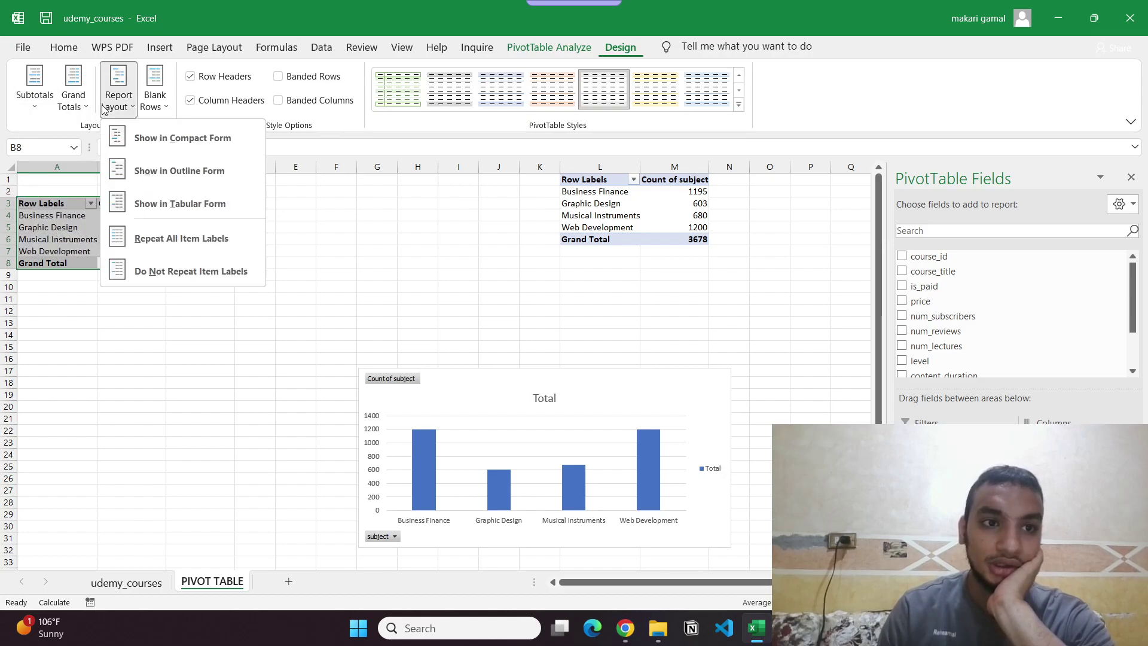
left_click(138, 138)
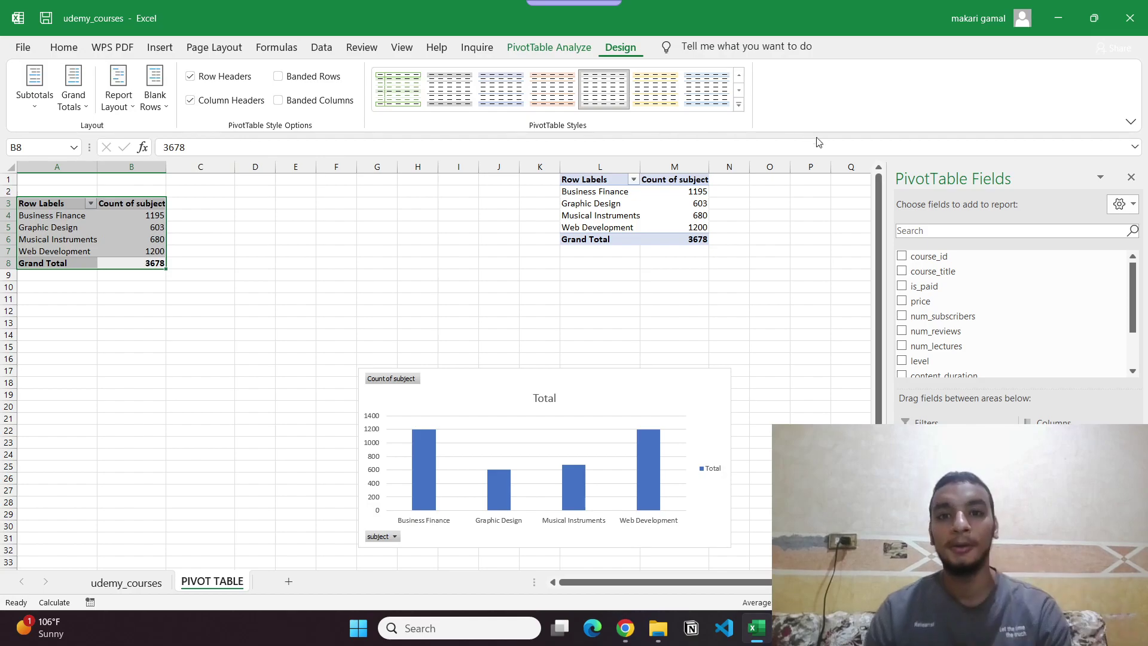
scroll(816, 232, "down", 1)
scroll(816, 232, "up", 1)
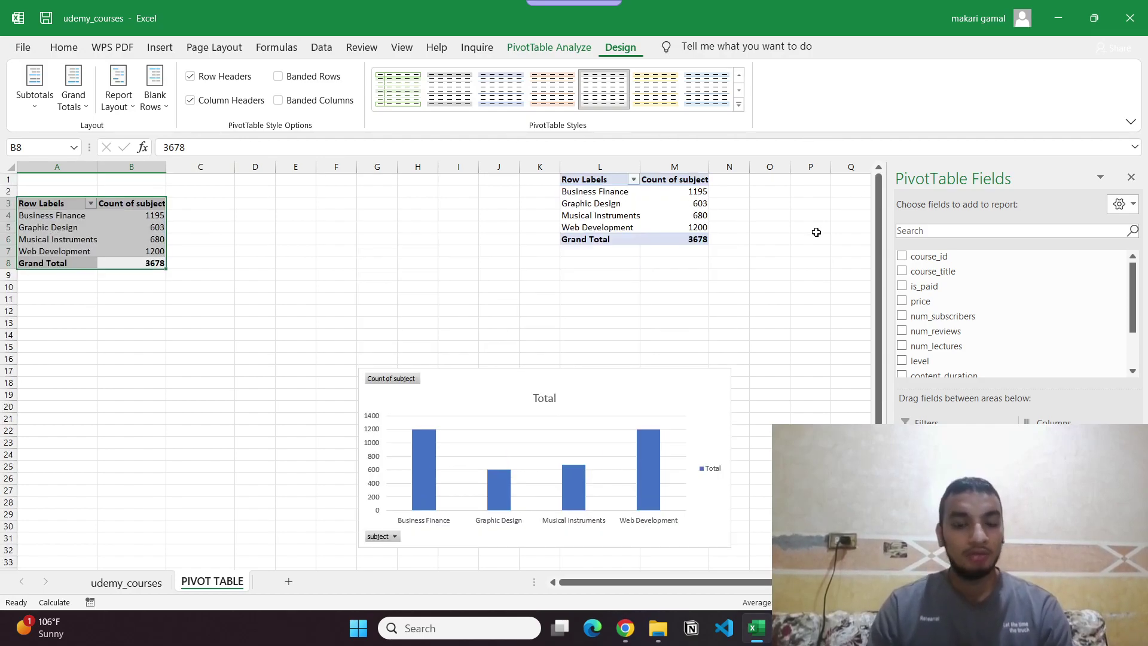
left_click(158, 274)
left_click(36, 191)
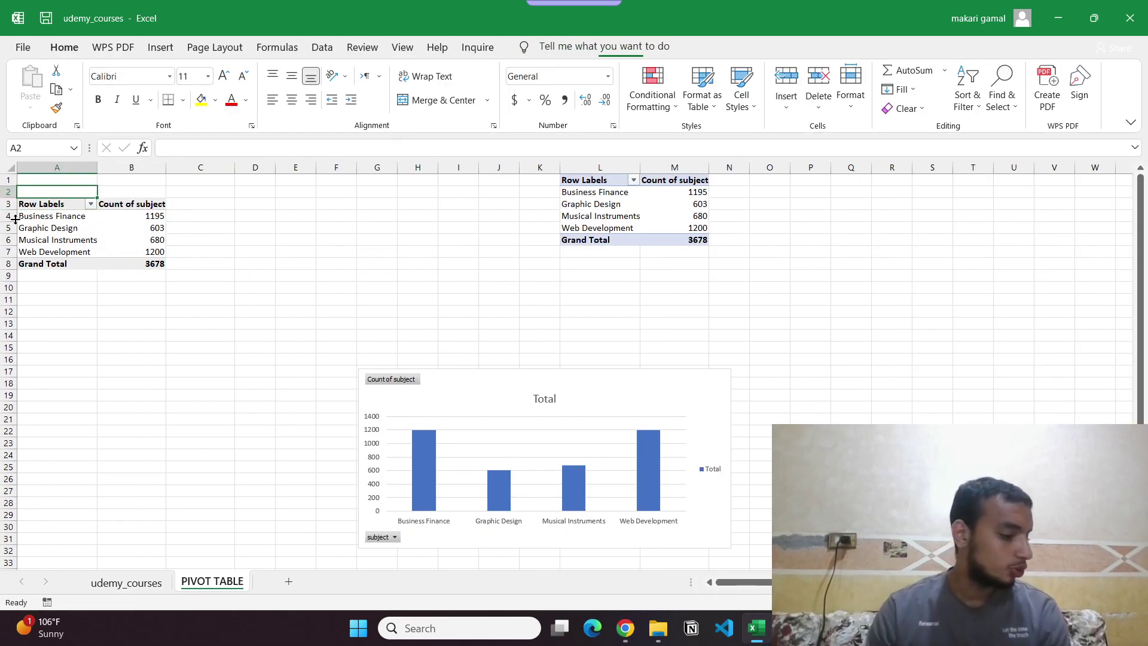
mouse_move(103, 255)
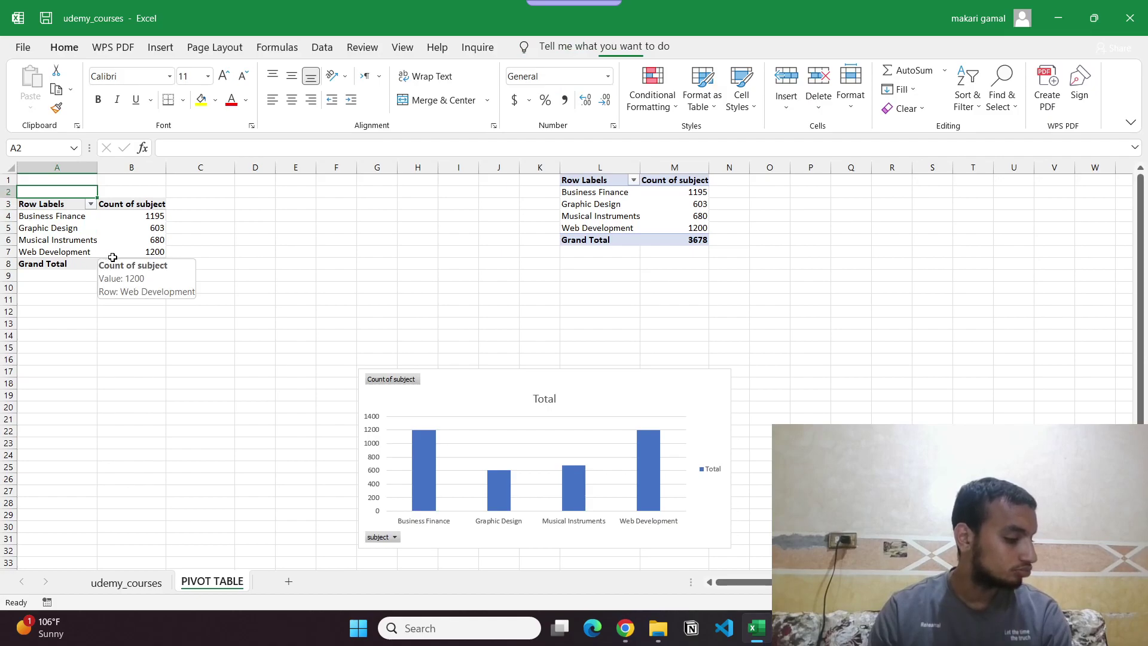
left_click(239, 251)
left_click(620, 207)
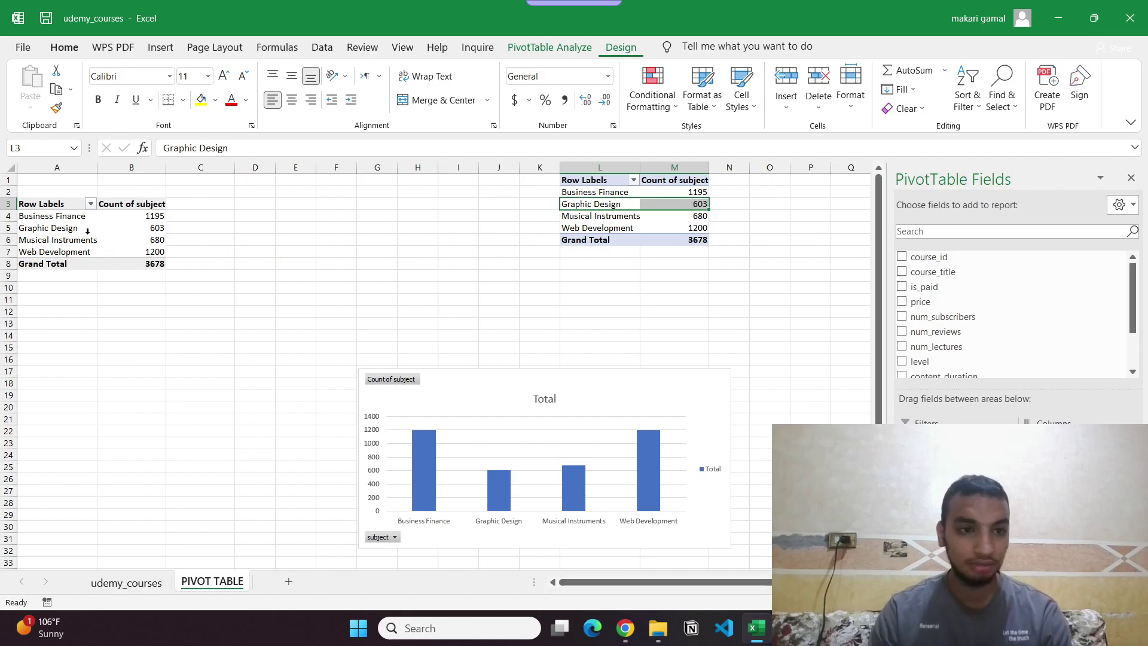
Step: Select the whole course table on the udemy_courses sheet and open the recommended PivotTables for it
left_click_drag(154, 264, 42, 204)
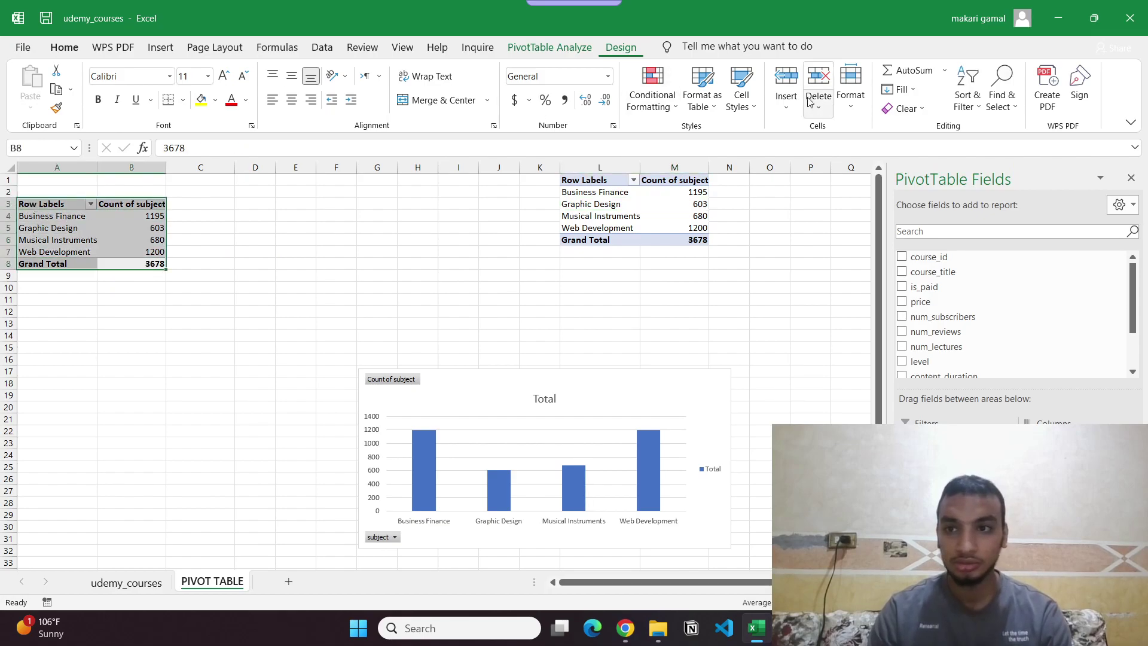
left_click(103, 47)
left_click(160, 47)
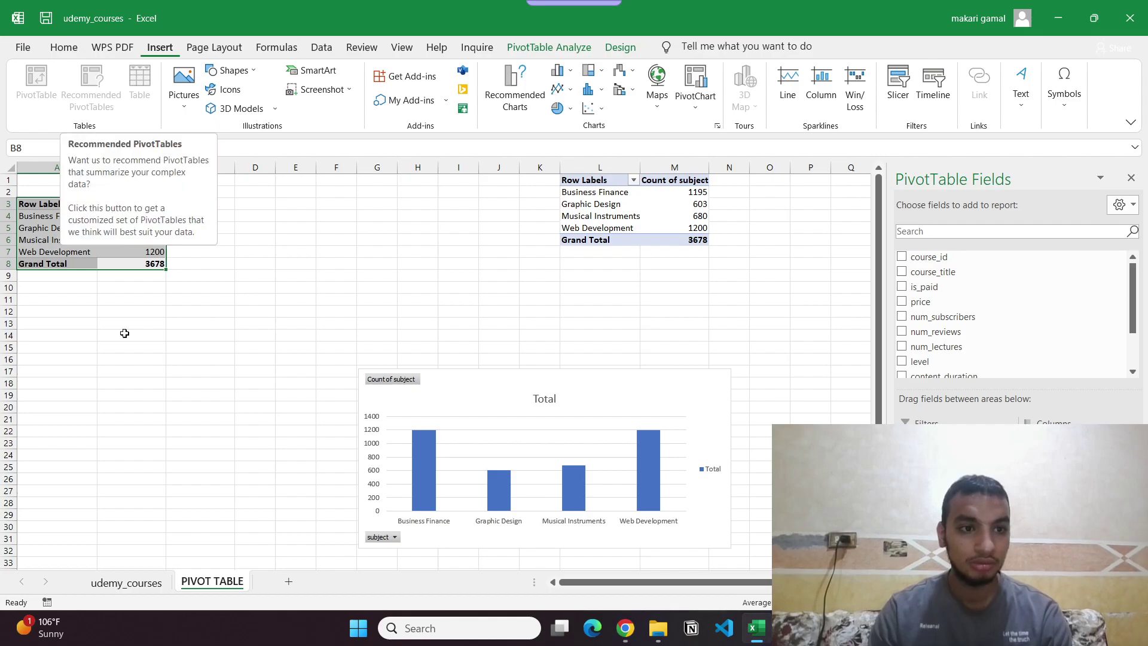
left_click(126, 582)
left_click(128, 341)
key("ctrl+a")
left_click(91, 84)
Step: Preview the recommended PivotTables, including content duration by price and level, by is_paid and by level, and close them without inserting any
scroll(447, 311, "down", 5)
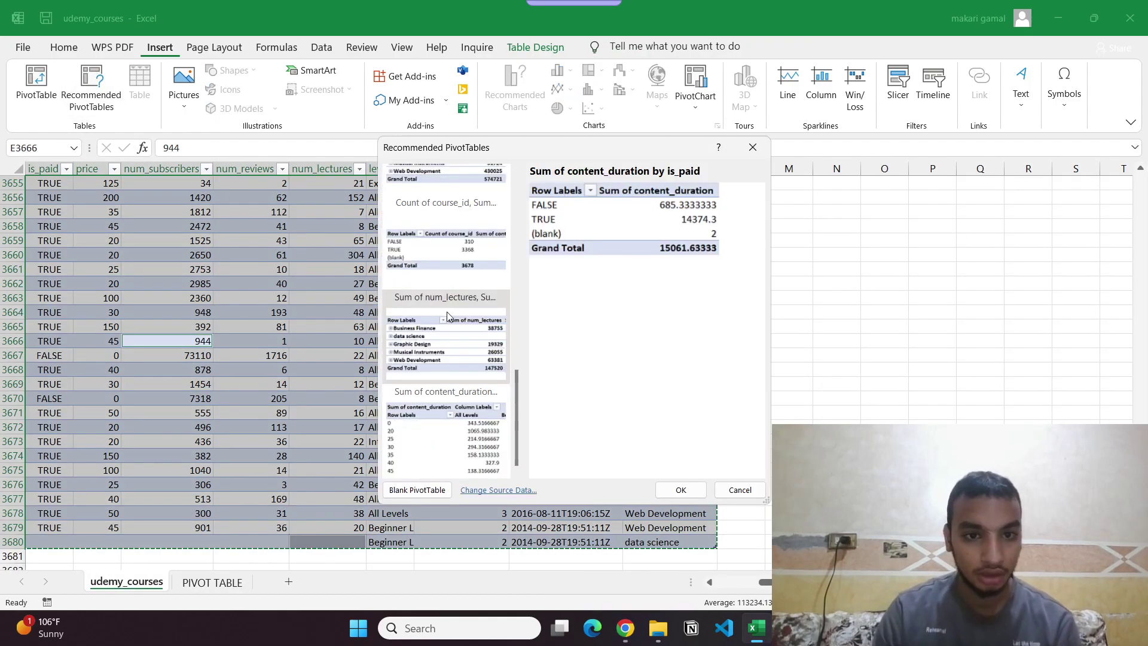
left_click(462, 411)
left_click(454, 295)
left_click(461, 398)
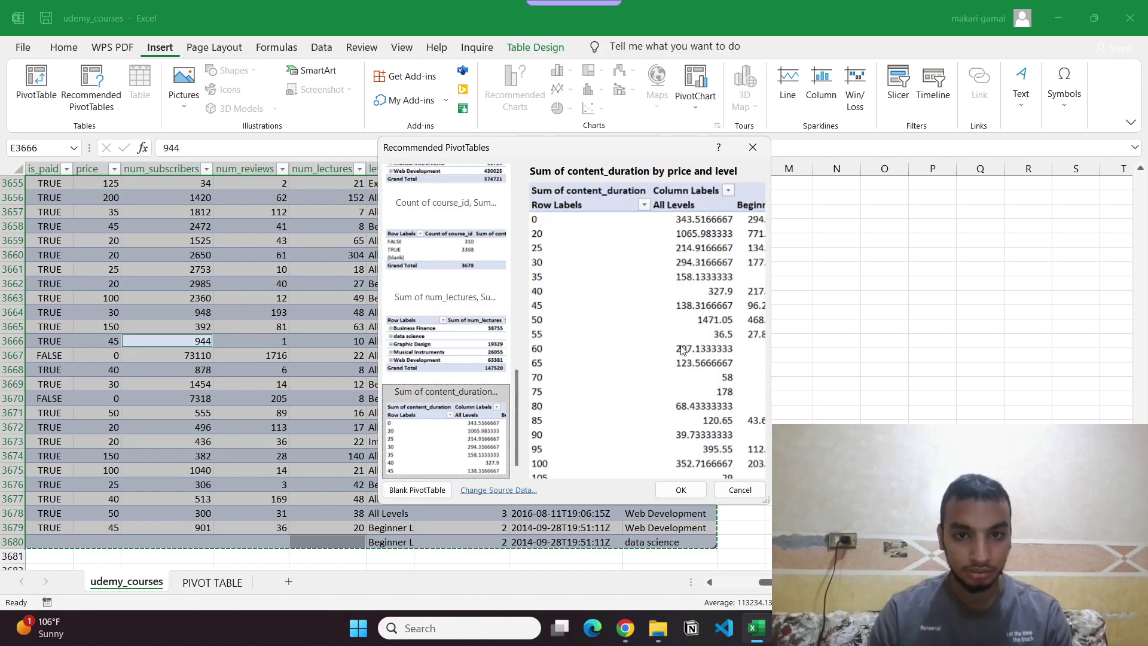
scroll(449, 387, "down", 5)
left_click(452, 317)
left_click(449, 239)
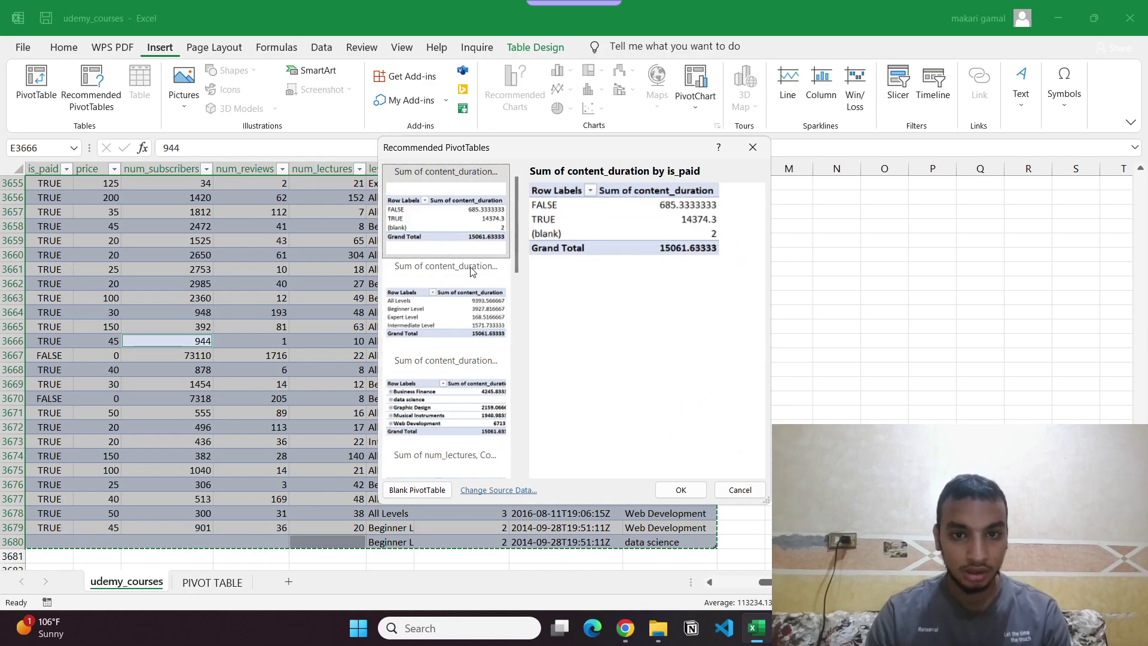
left_click(472, 317)
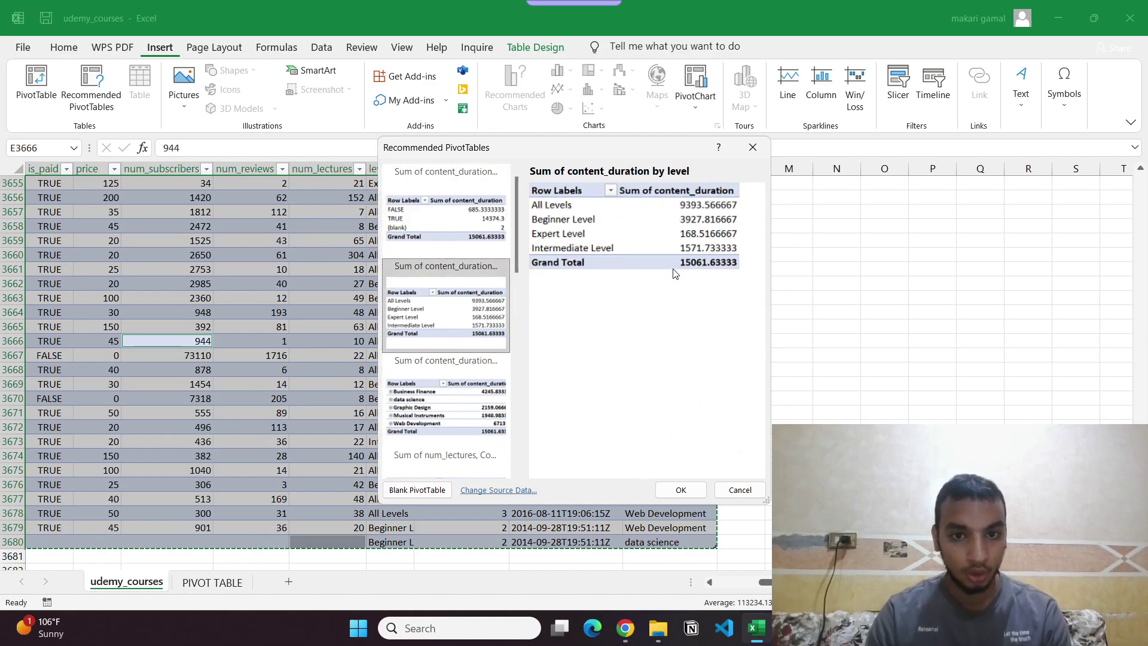
left_click(739, 489)
Step: Clear and delete row 3680, the data science entry at the end of the course table
scroll(218, 461, "down", 2)
left_click_drag(203, 457, 3, 456)
right_click(4, 457)
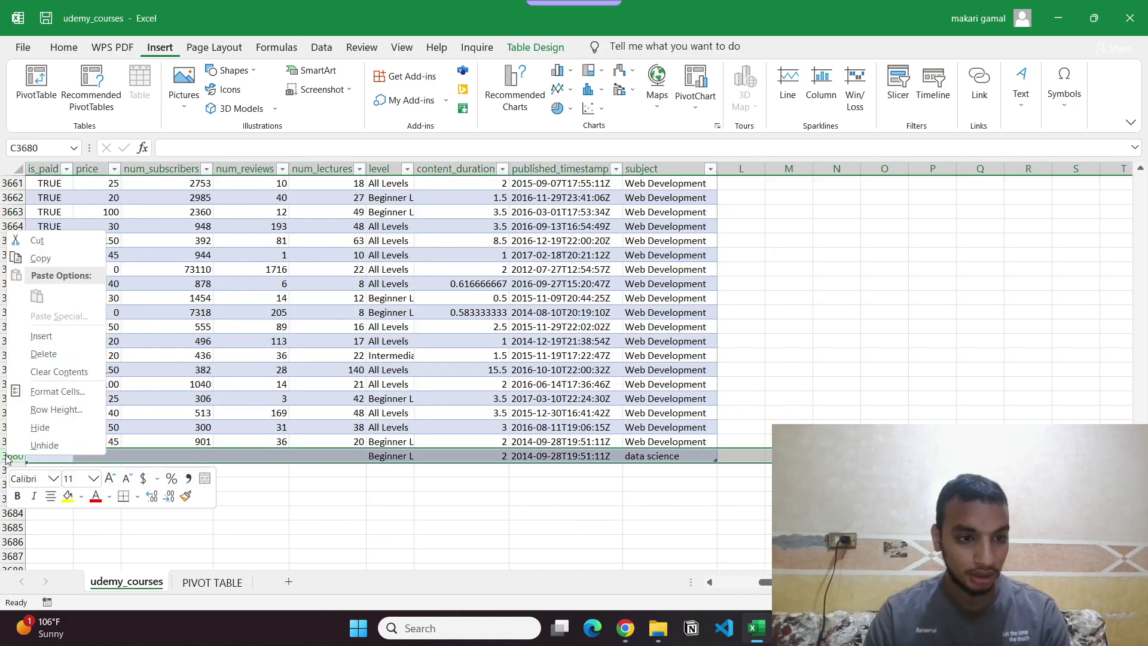
left_click(41, 258)
key("Delete")
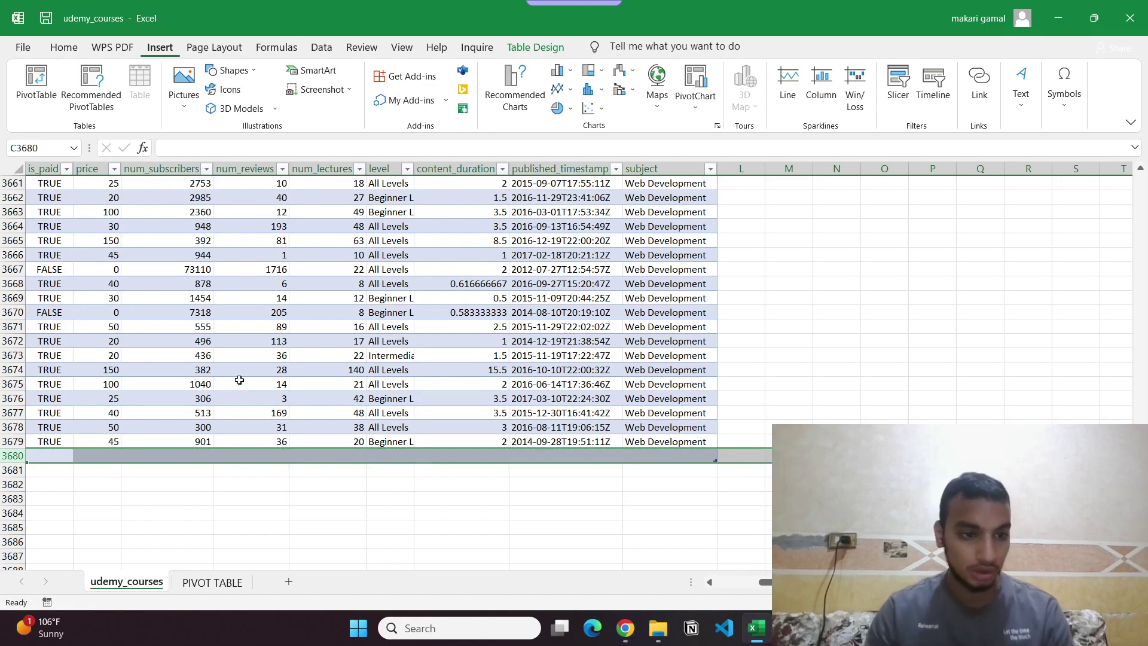
right_click(12, 458)
left_click(37, 366)
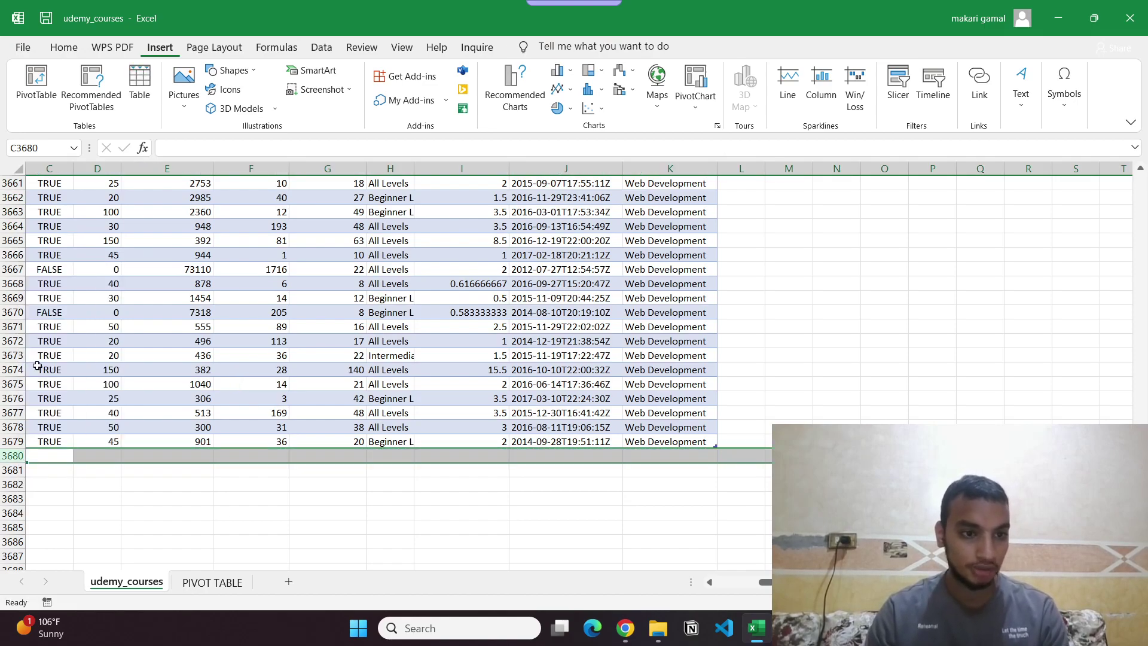
Step: Go back up to the num_reviews header in row 1 of the course table
scroll(161, 437, "up", 7)
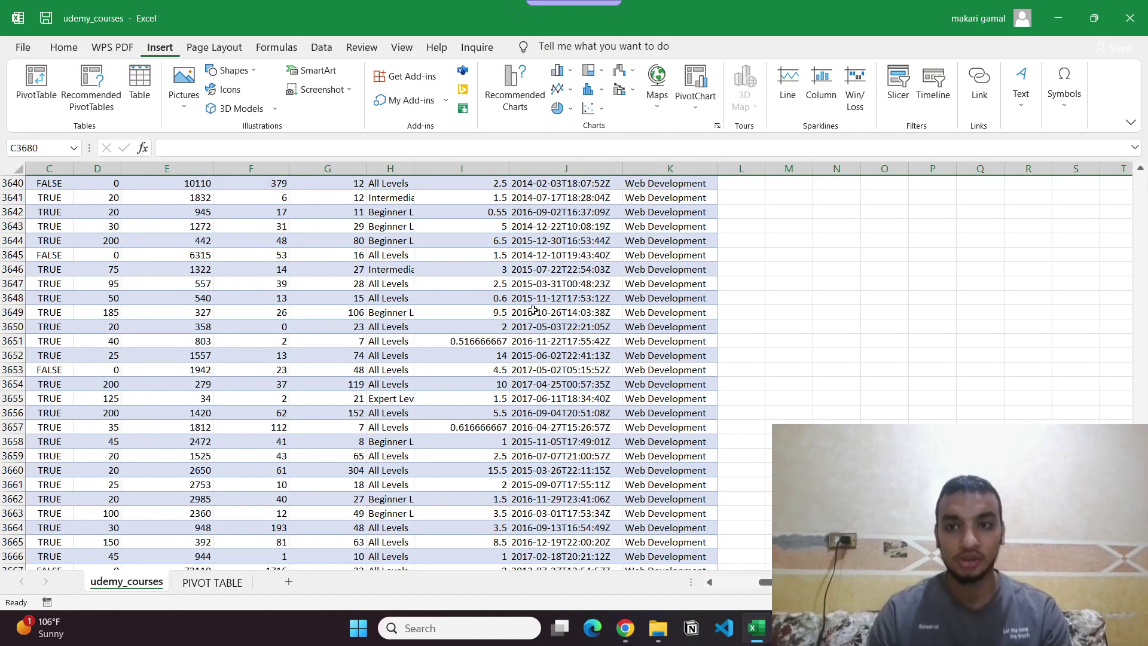
scroll(343, 272, "up", 18)
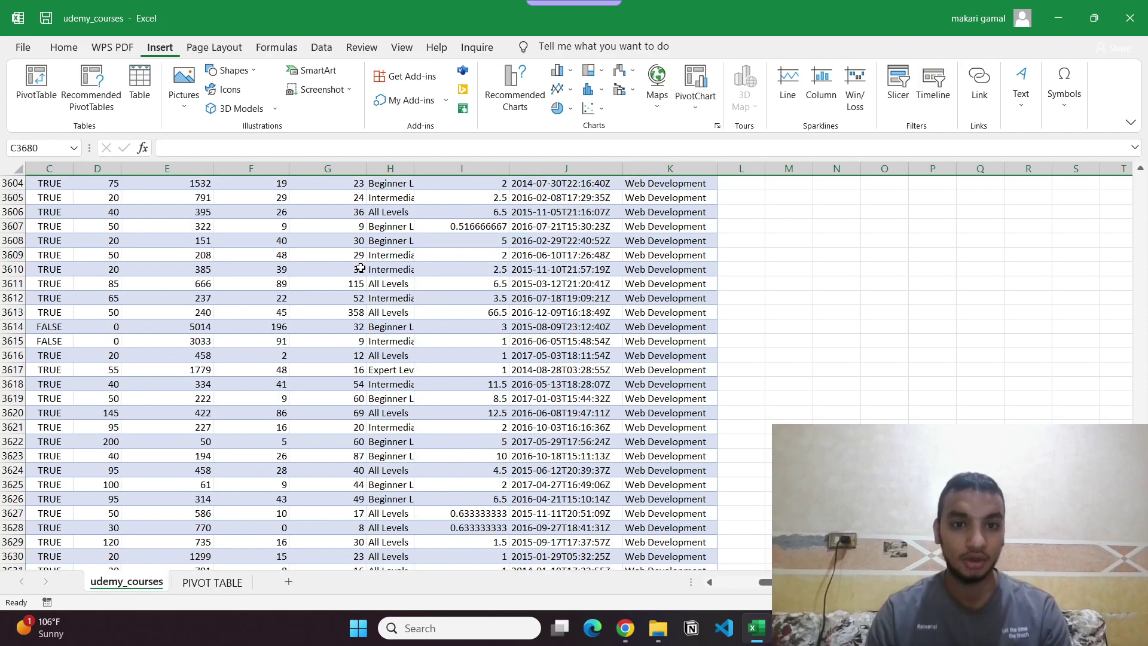
scroll(361, 268, "up", 6)
left_click(257, 276)
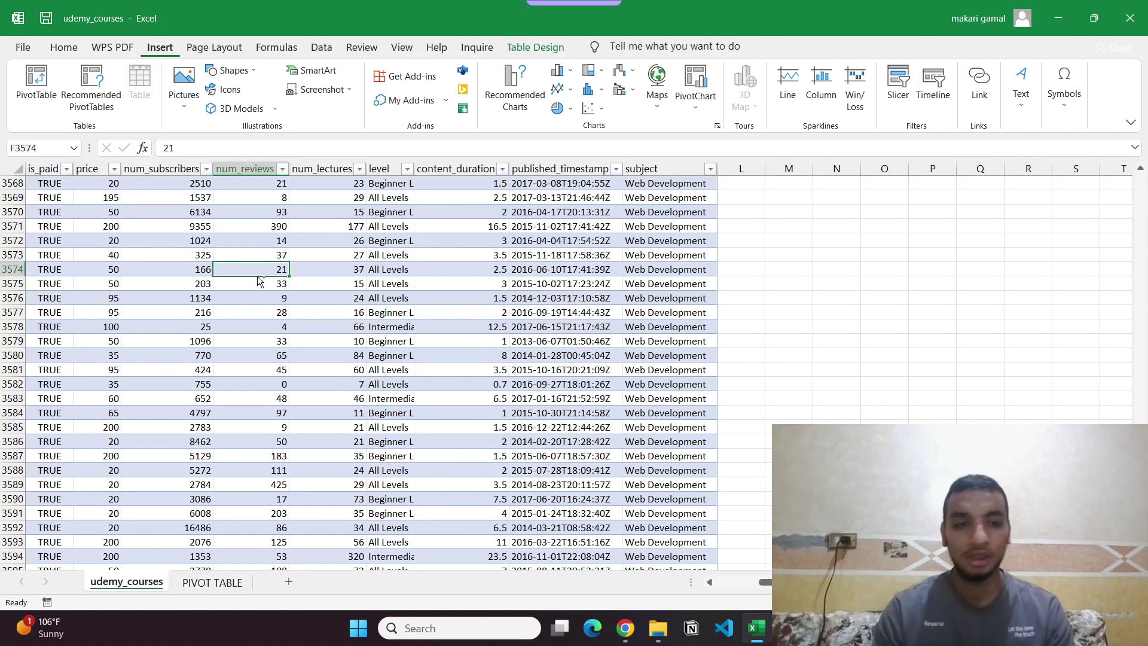
key("ctrl+Up")
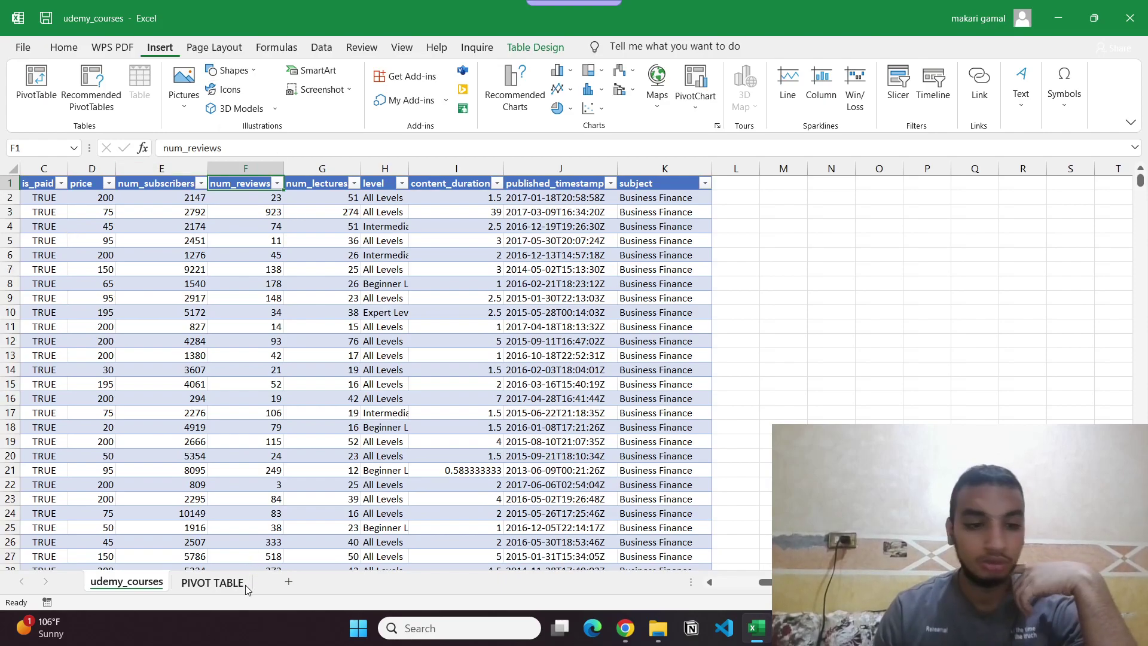
Step: Return to the PIVOT TABLE sheet and select the original PivotTable, A3:B8, again
left_click(212, 582)
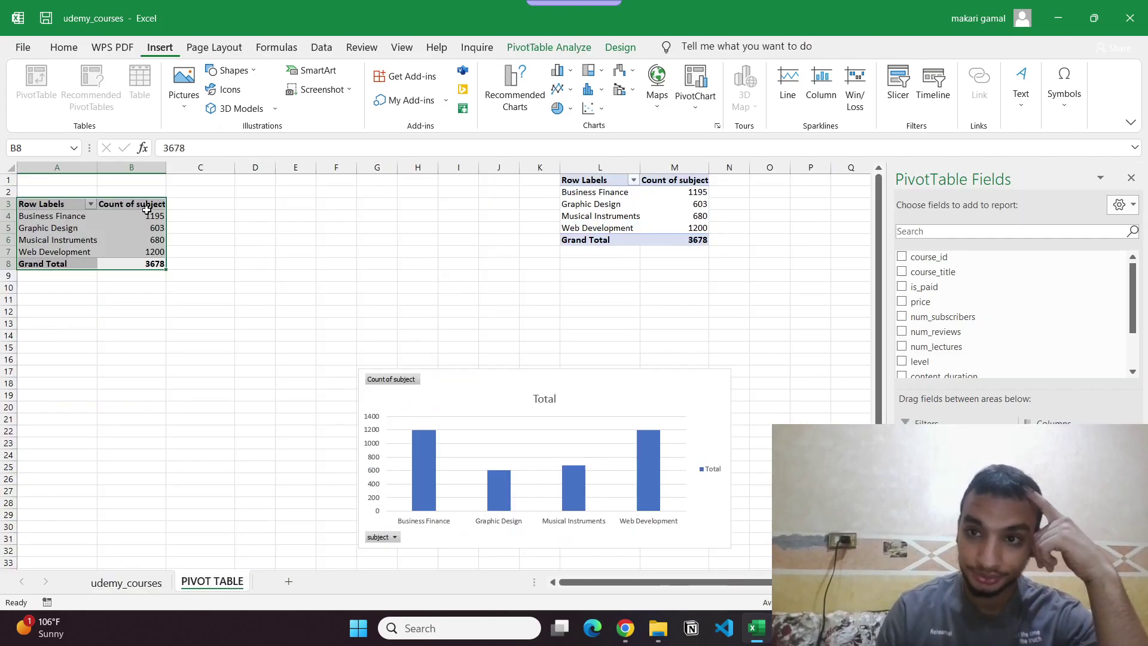
left_click(155, 309)
left_click_drag(159, 265, 36, 204)
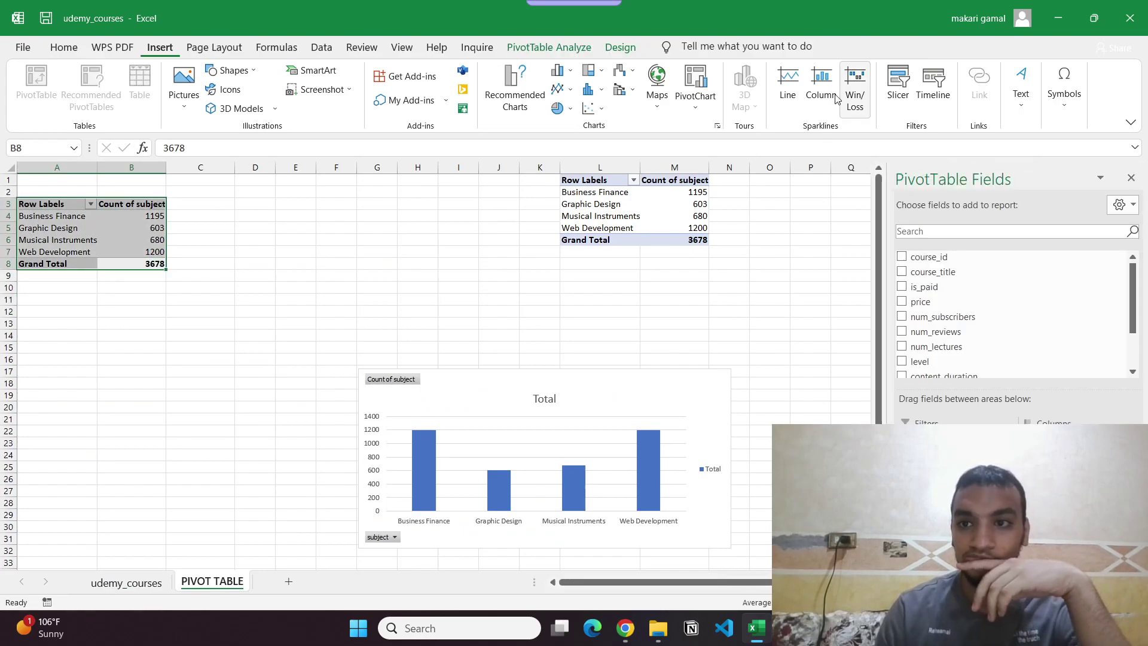
left_click(375, 47)
left_click(316, 47)
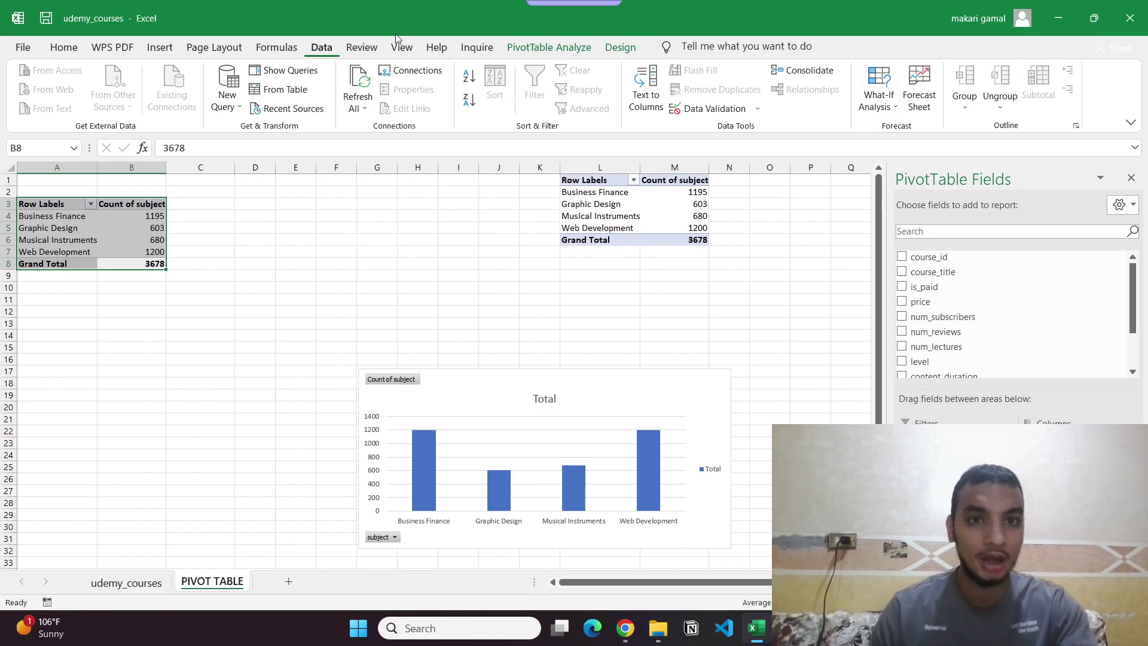
left_click(476, 47)
left_click(437, 47)
left_click(402, 47)
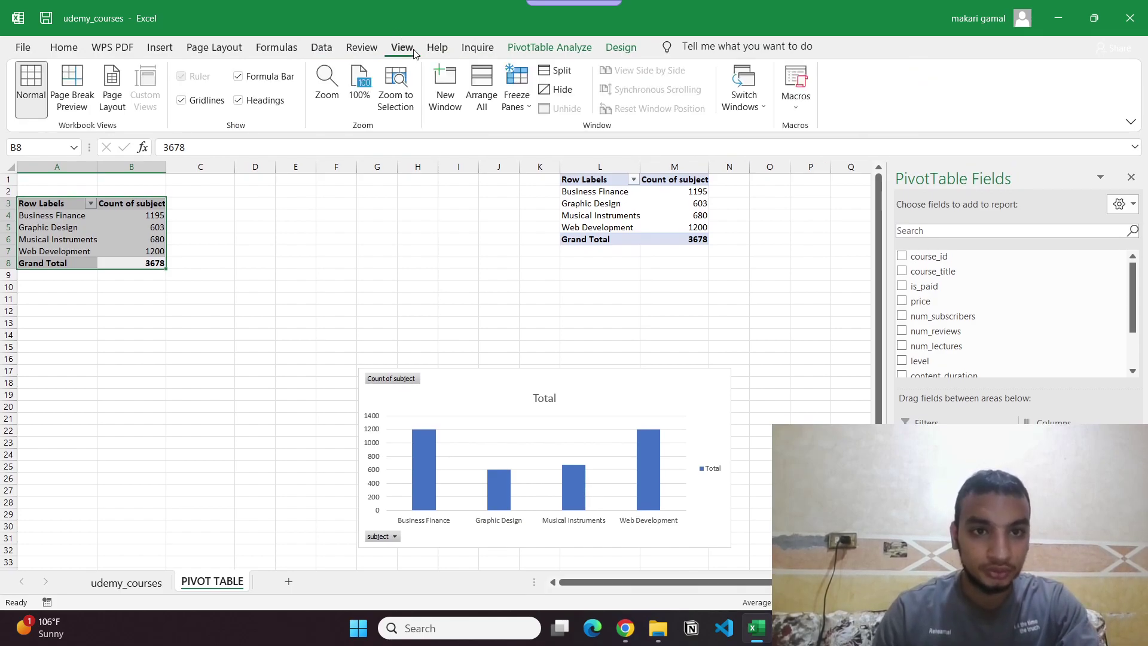
left_click(364, 49)
left_click(293, 50)
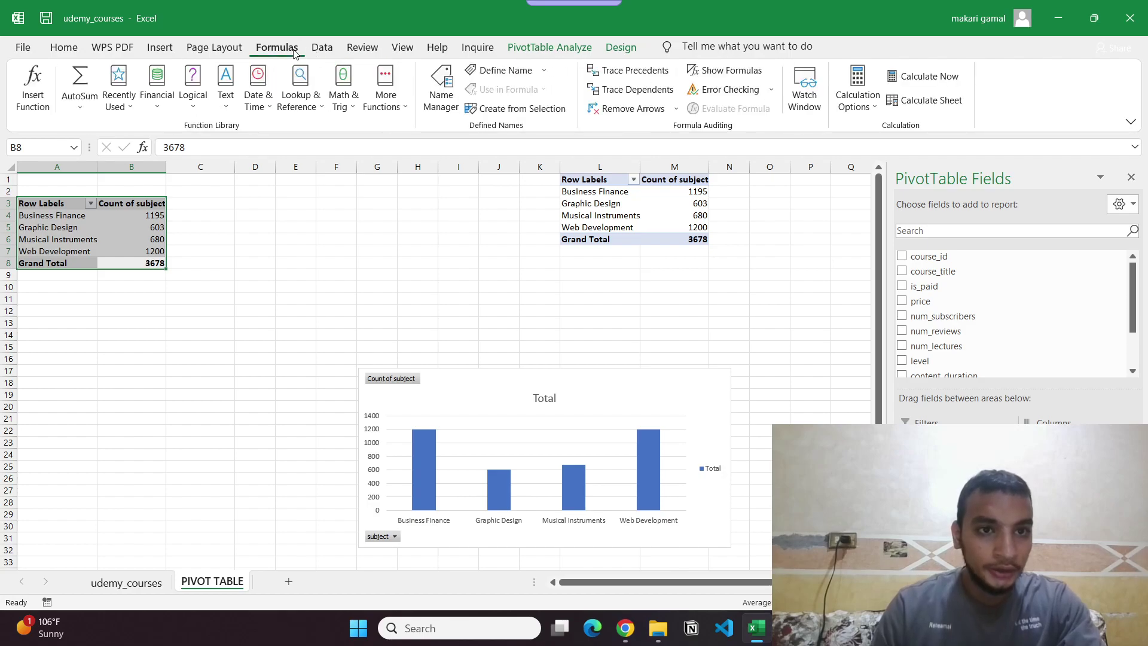
left_click(333, 49)
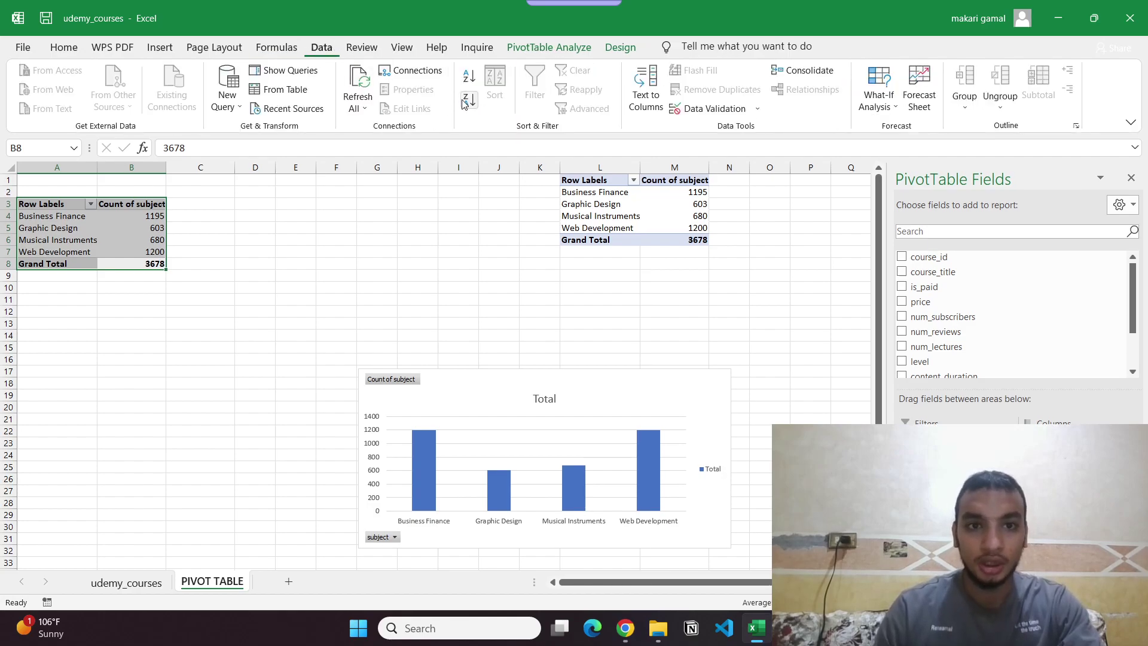
right_click(136, 207)
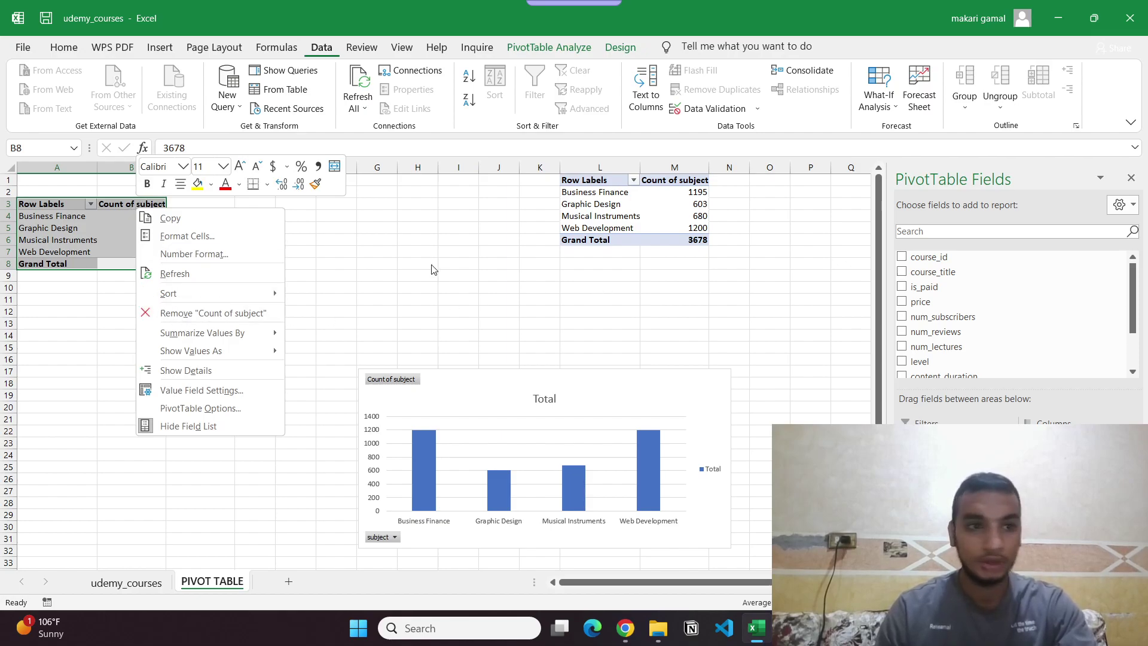
key("Escape")
left_click(68, 203)
left_click(99, 203)
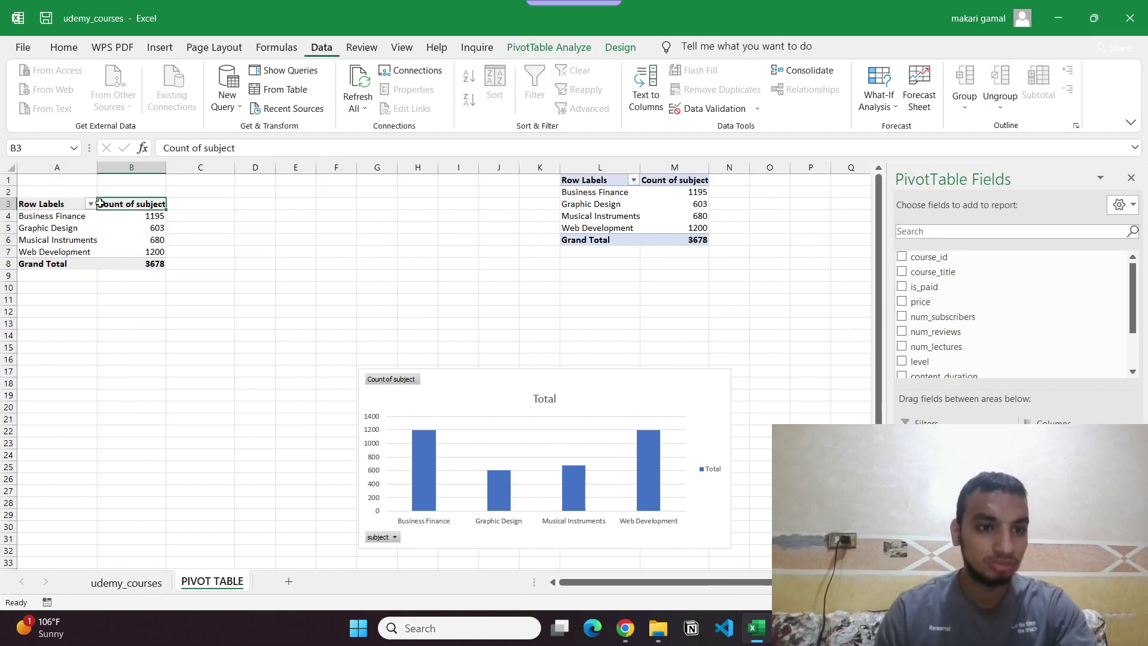
left_click(402, 46)
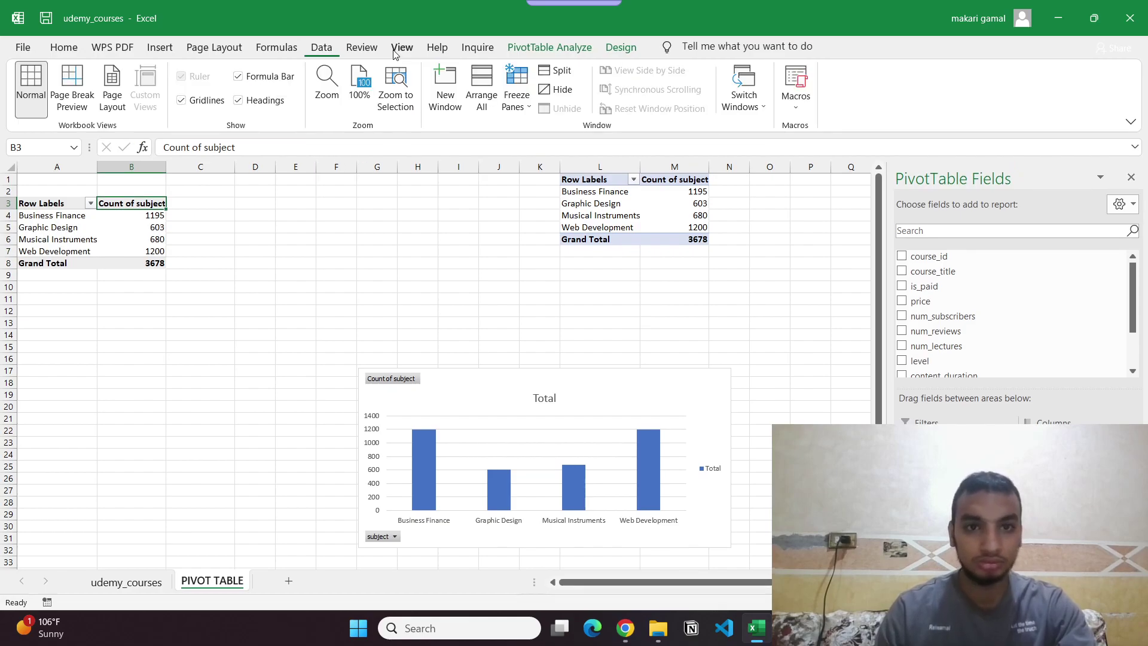
left_click(522, 43)
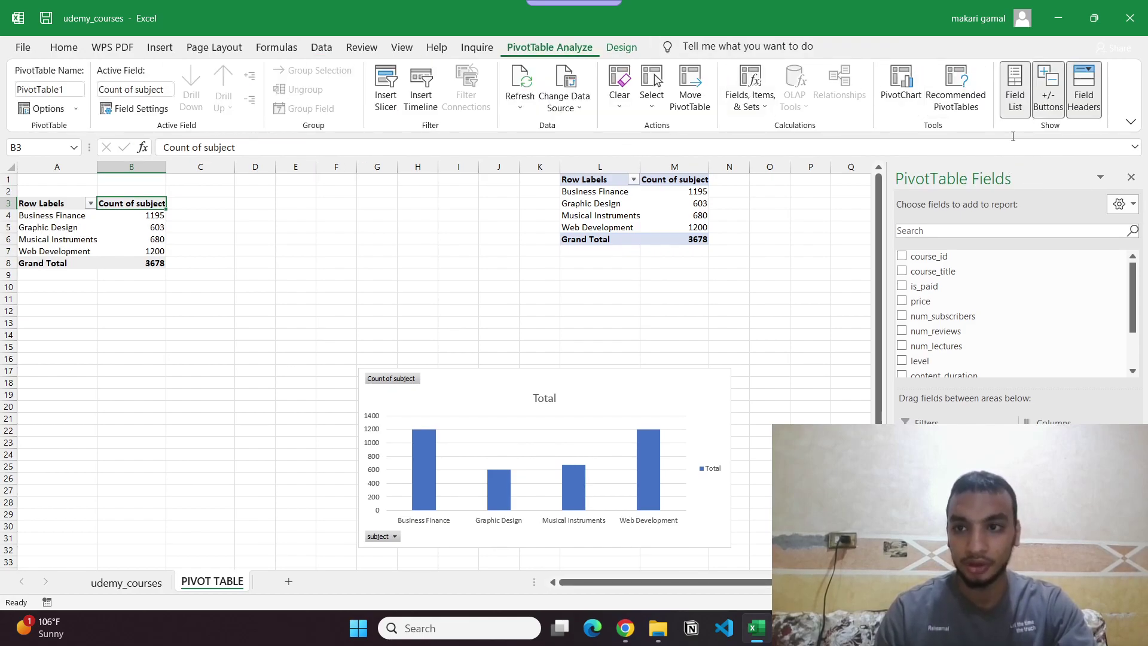
Step: Hide and redisplay the field list of the original PivotTable and look through its remaining fields
left_click(1040, 100)
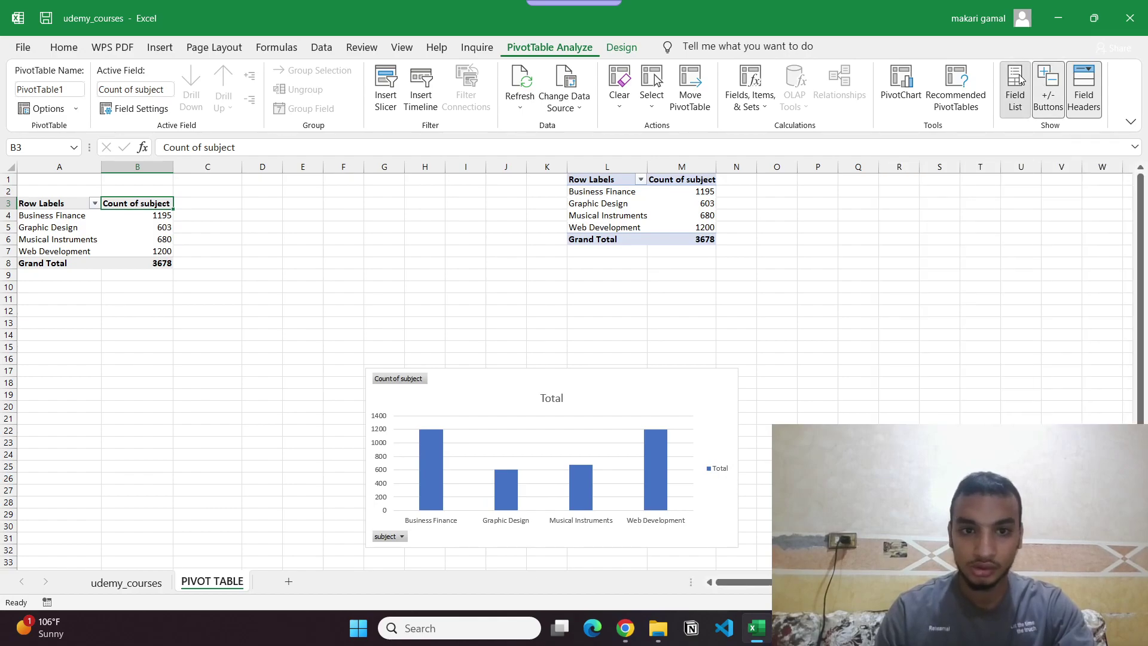
scroll(1001, 281, "down", 1)
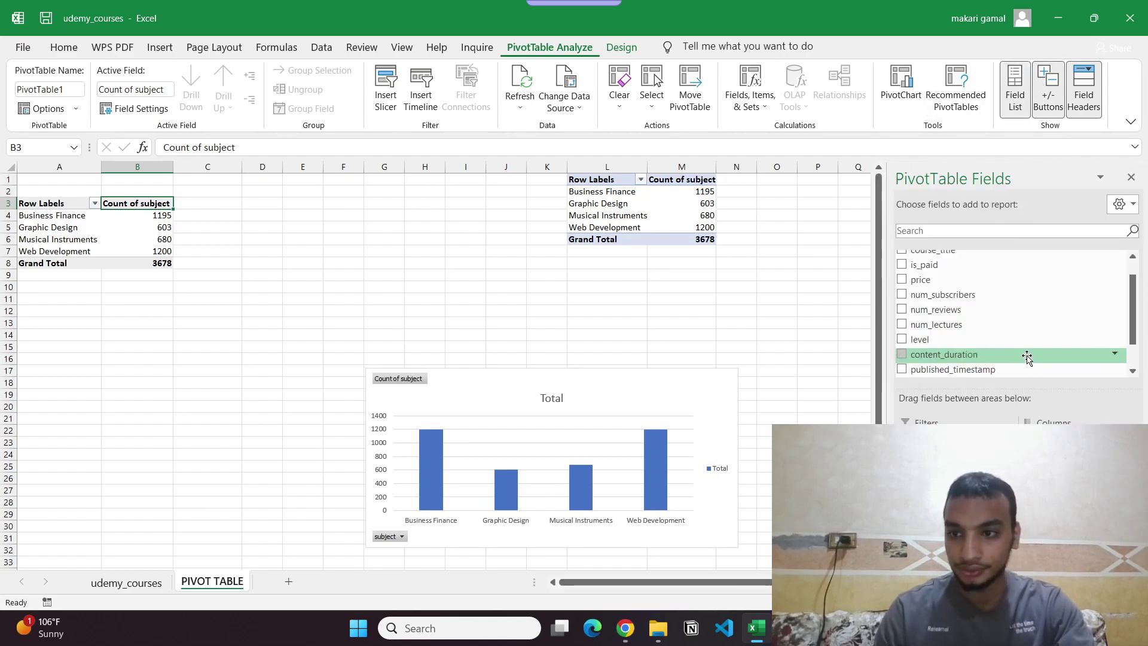
right_click(165, 204)
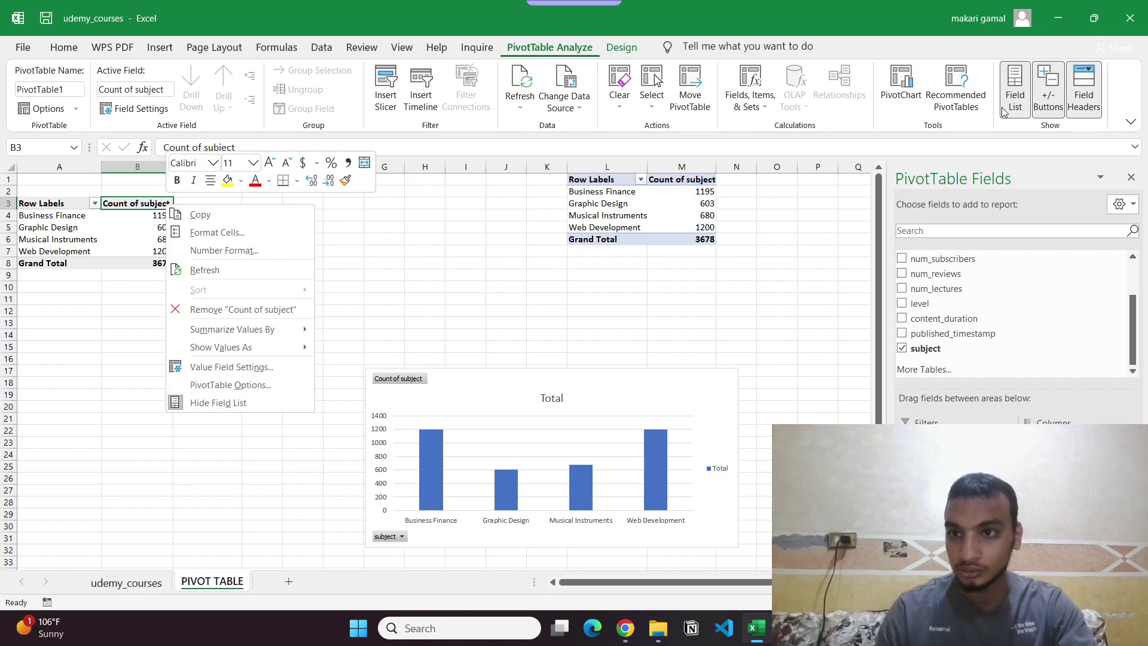
left_click(877, 146)
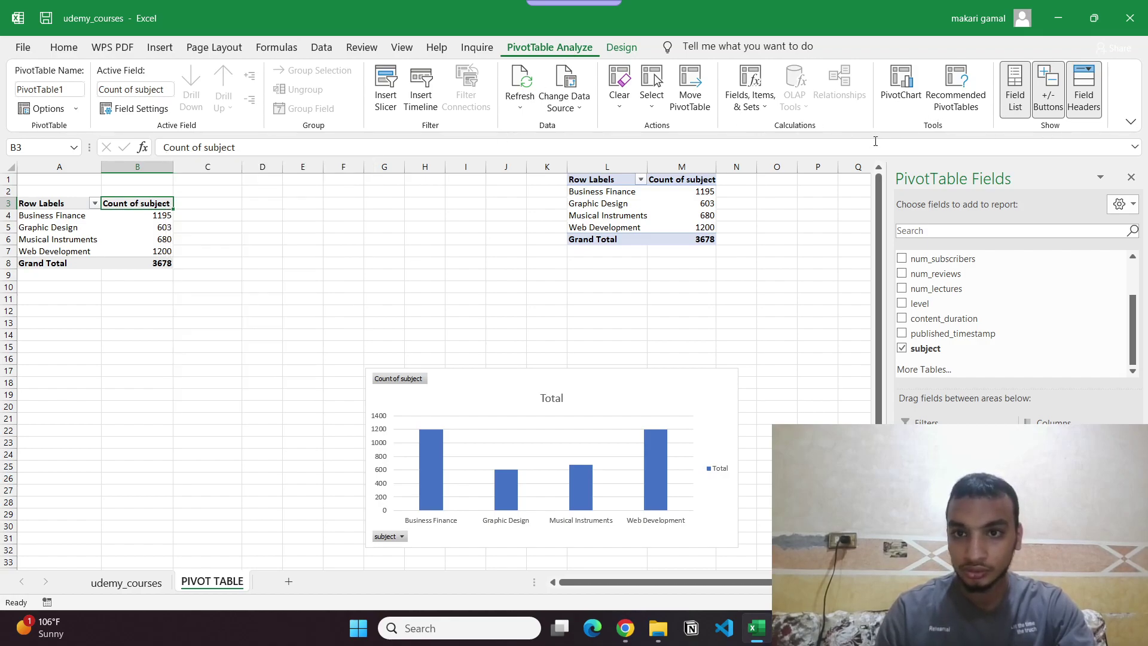
left_click(752, 81)
left_click(758, 67)
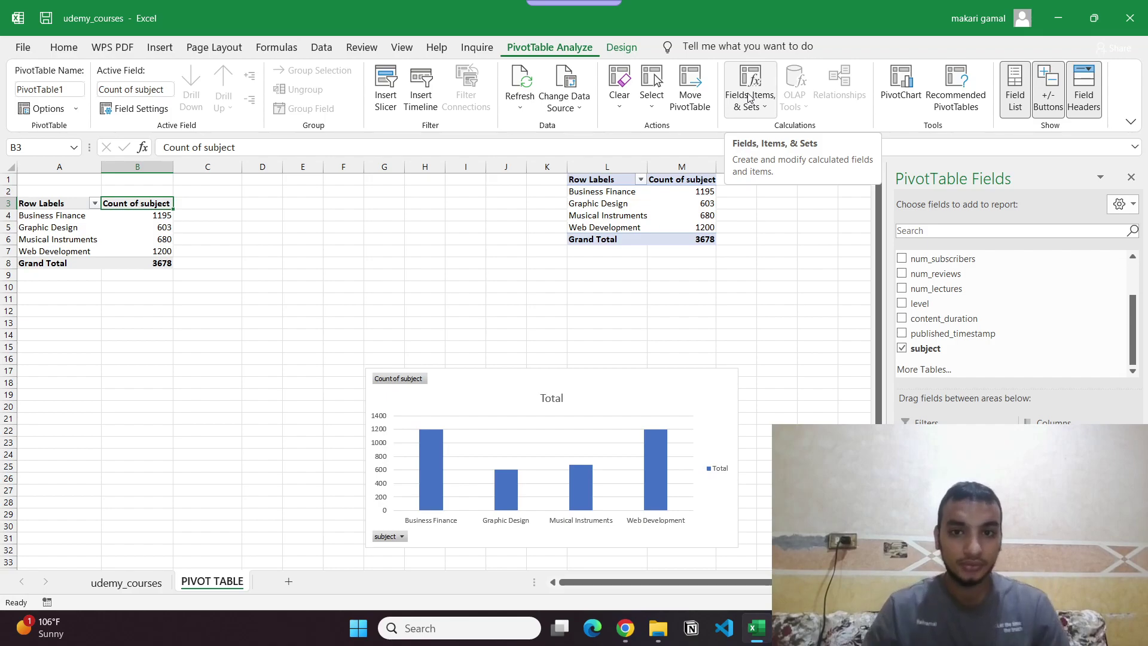
Step: Examine the num_lectures, content_duration and price columns of the course table on the udemy_courses sheet
left_click(126, 583)
left_click(452, 204)
left_click(323, 198)
left_click(322, 178)
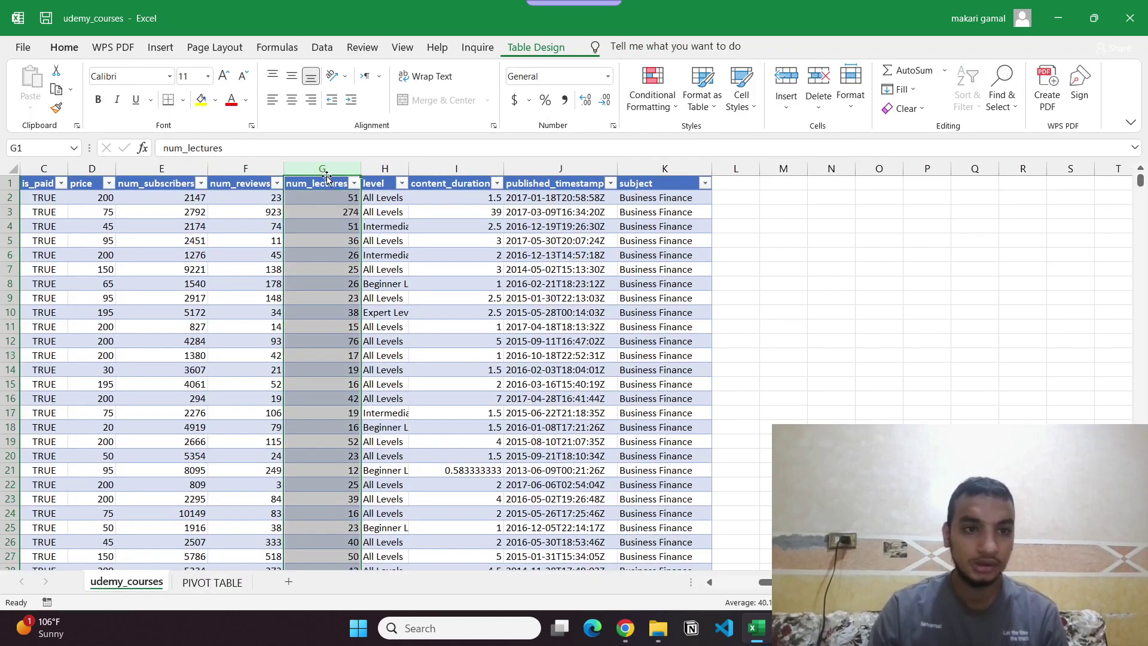
left_click(439, 181)
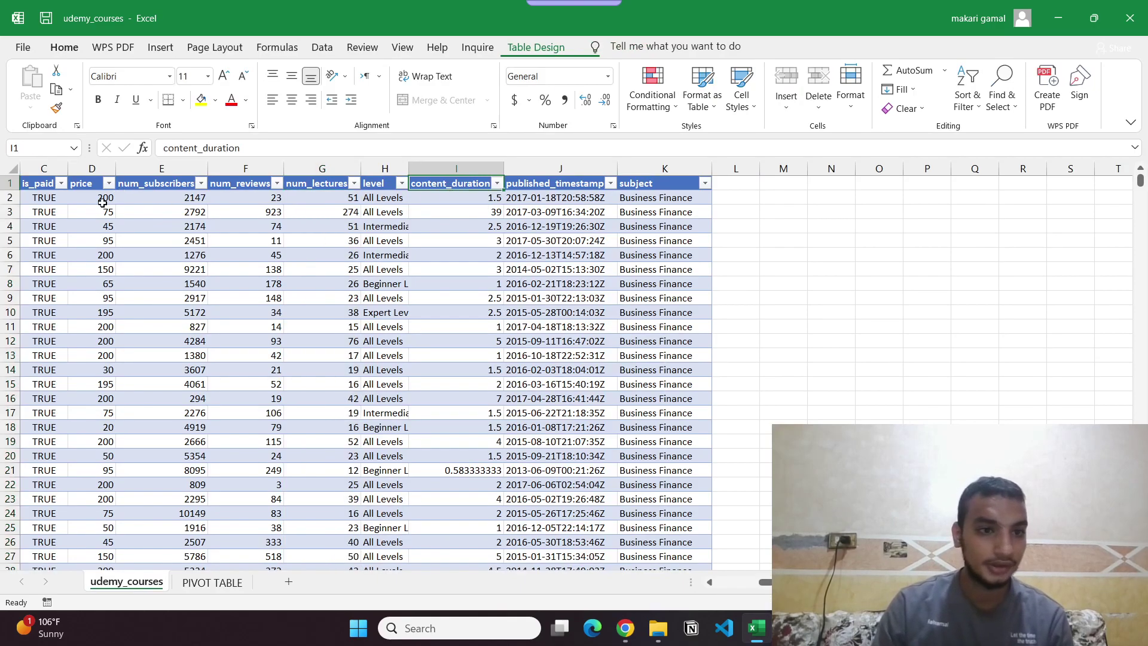
left_click(78, 171)
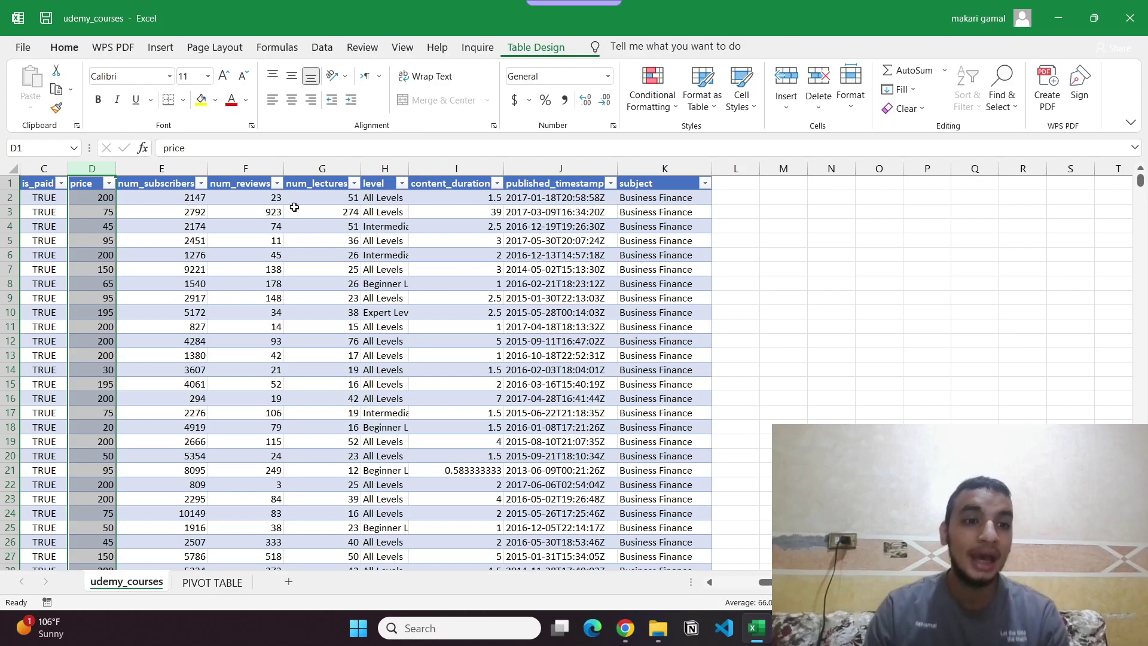
scroll(291, 206, "left", 2)
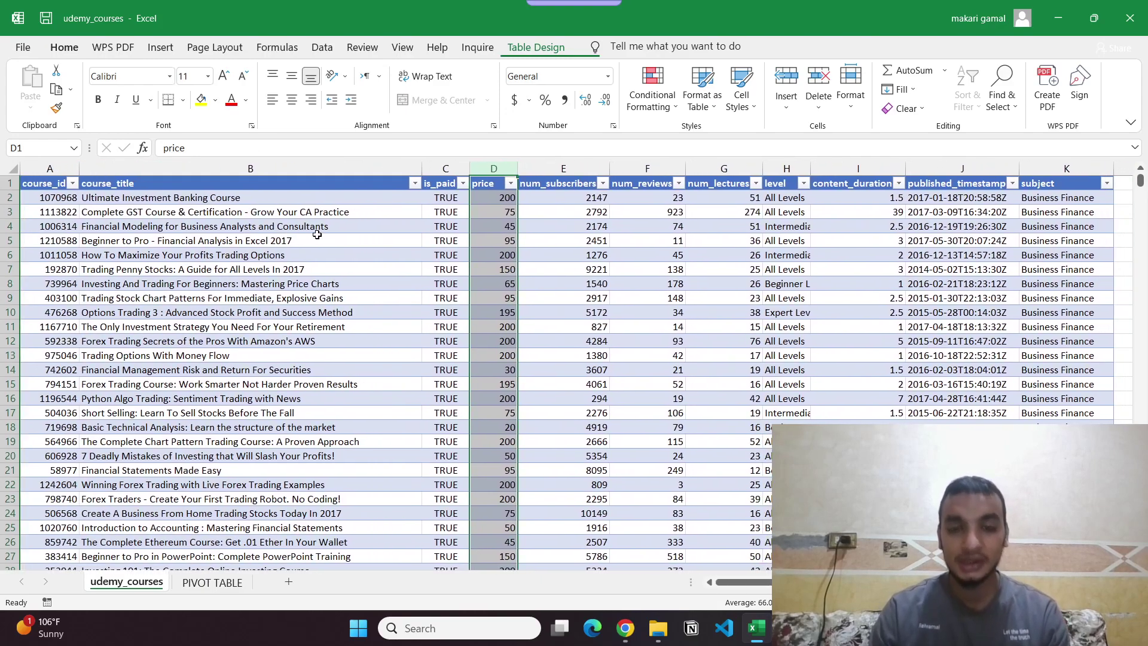
scroll(1064, 269, "right", 1)
scroll(1016, 274, "left", 1)
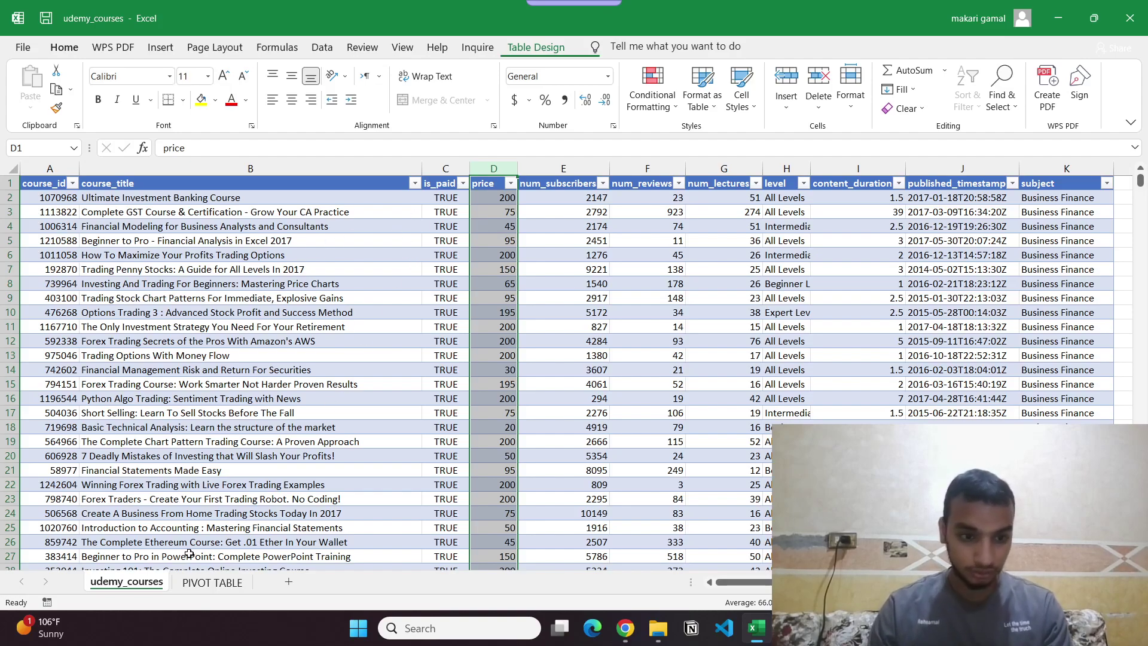
Step: Return to the PIVOT TABLE sheet and start a calculated field named profit for the original PivotTable
left_click(212, 582)
right_click(148, 204)
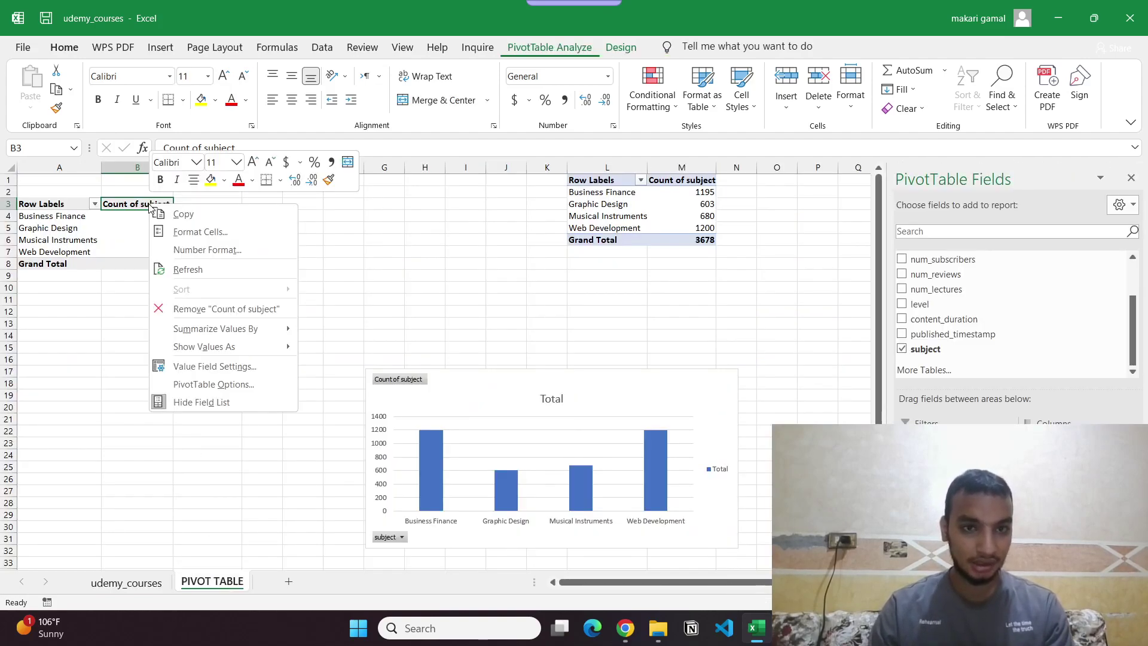
left_click(544, 46)
left_click(764, 88)
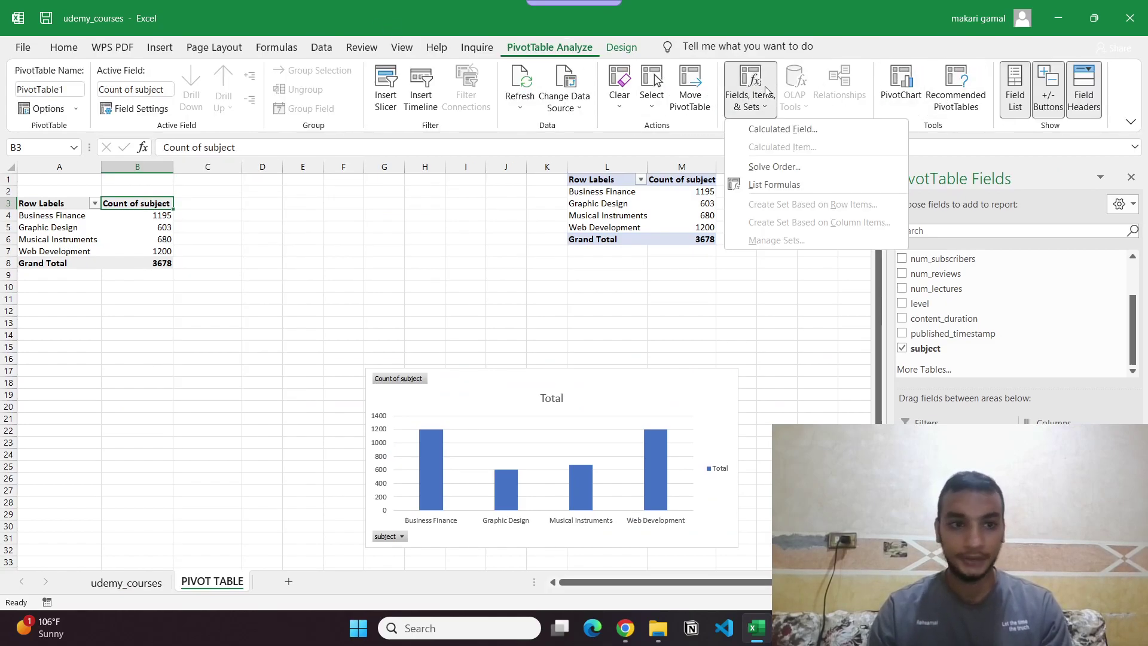
left_click(782, 129)
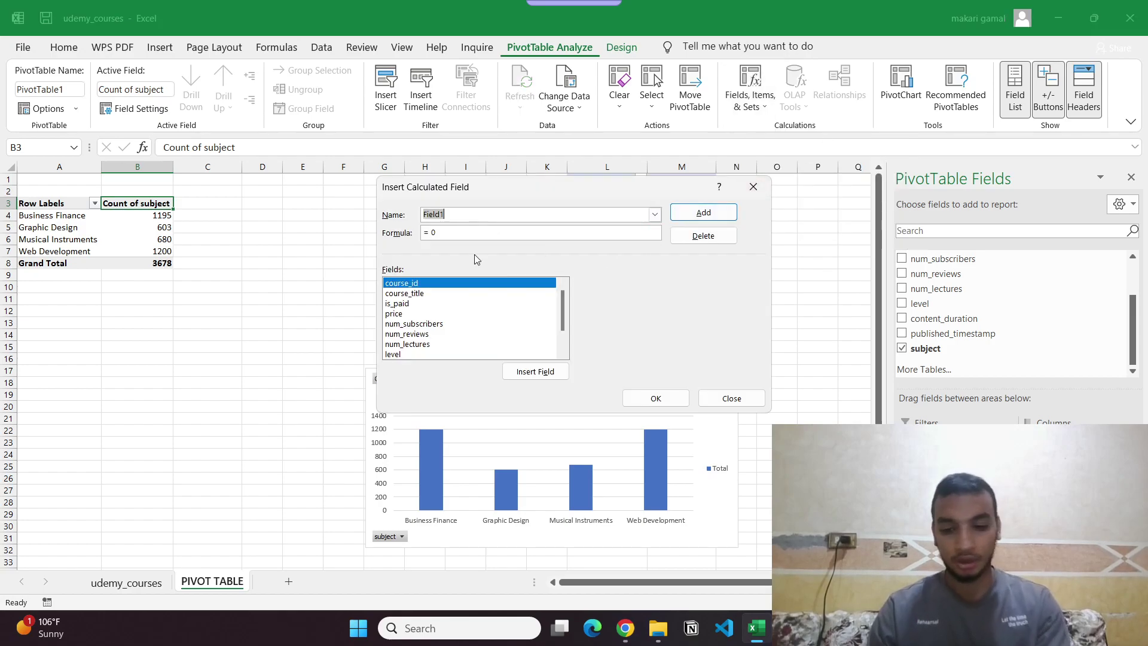
key("BackSpace")
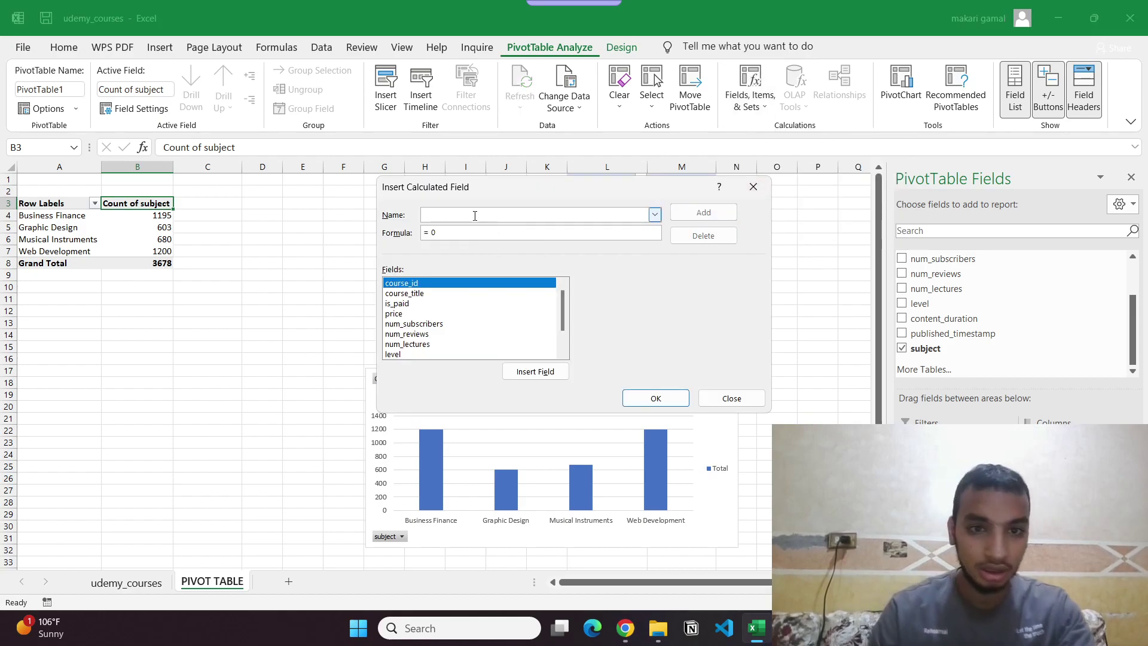
type("c")
key("BackSpace")
type("p")
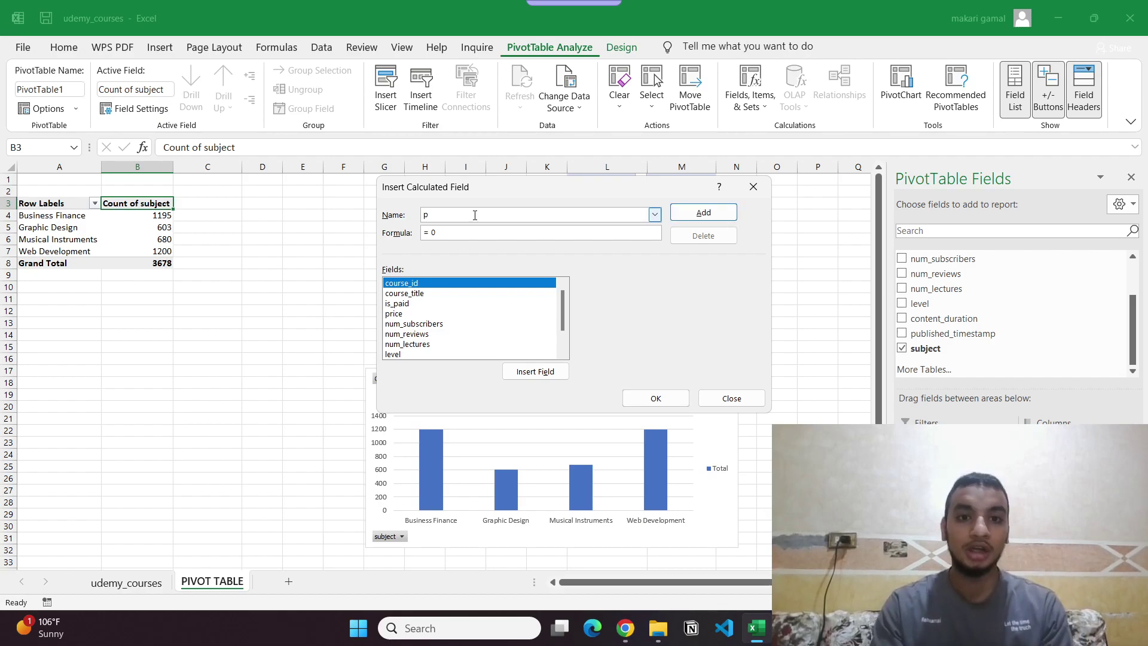
type("rofit")
Step: Give the profit field the formula = price / 0.5 and add it to the PivotTable
left_click(480, 230)
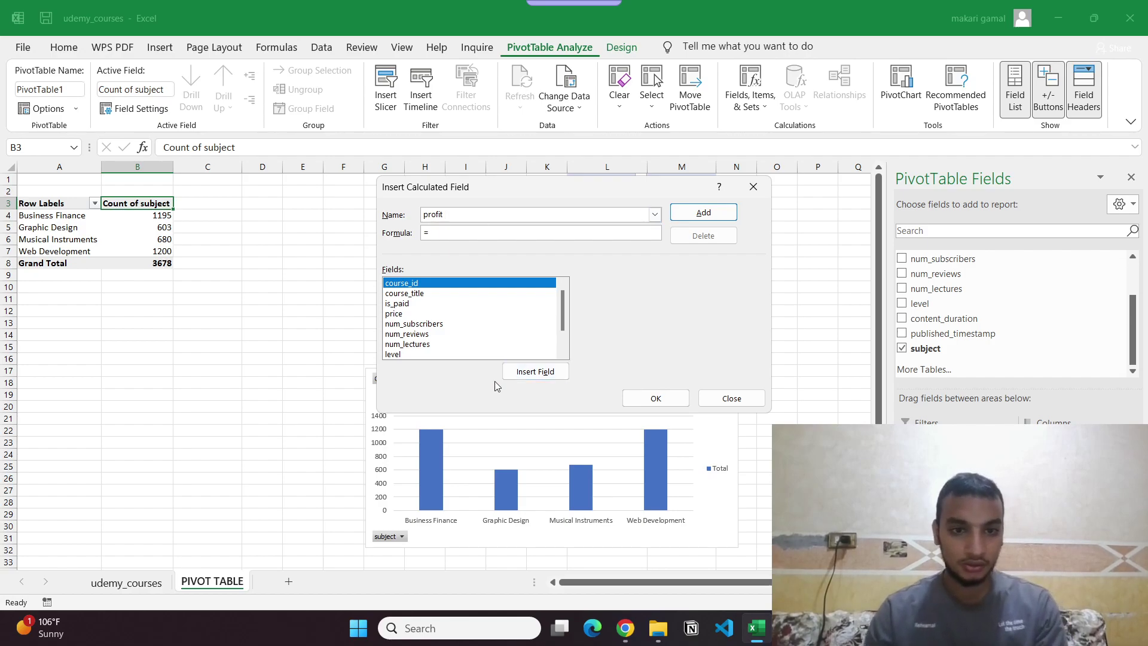
scroll(469, 330, "down", 1)
scroll(419, 320, "up", 1)
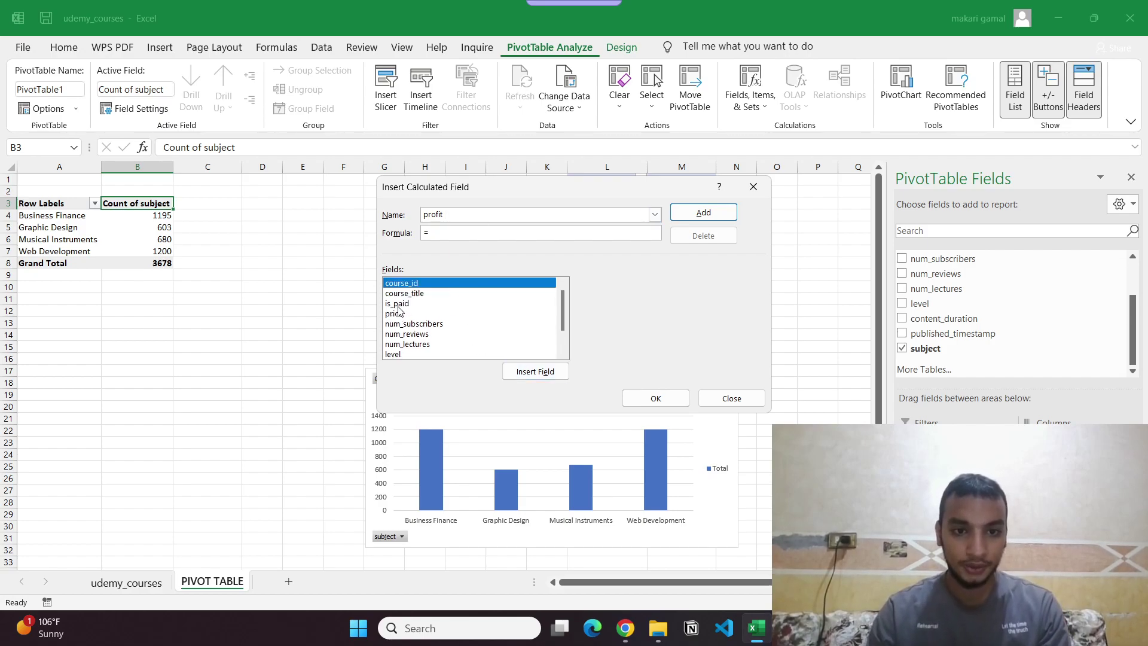
left_click(400, 312)
left_click(538, 374)
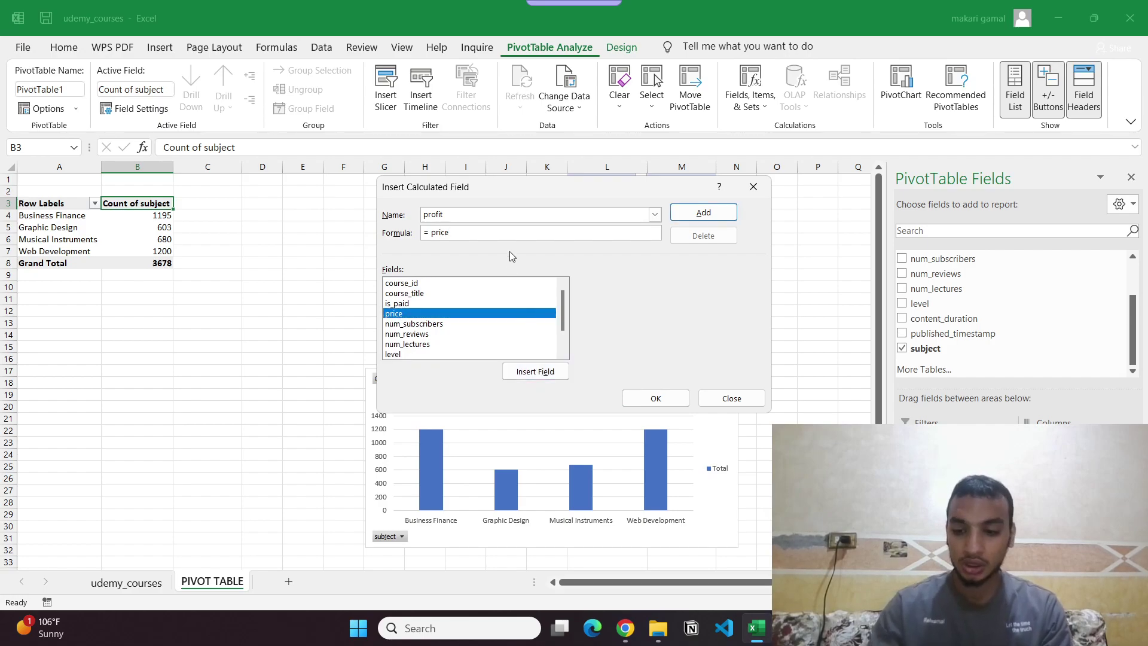
type("/ ")
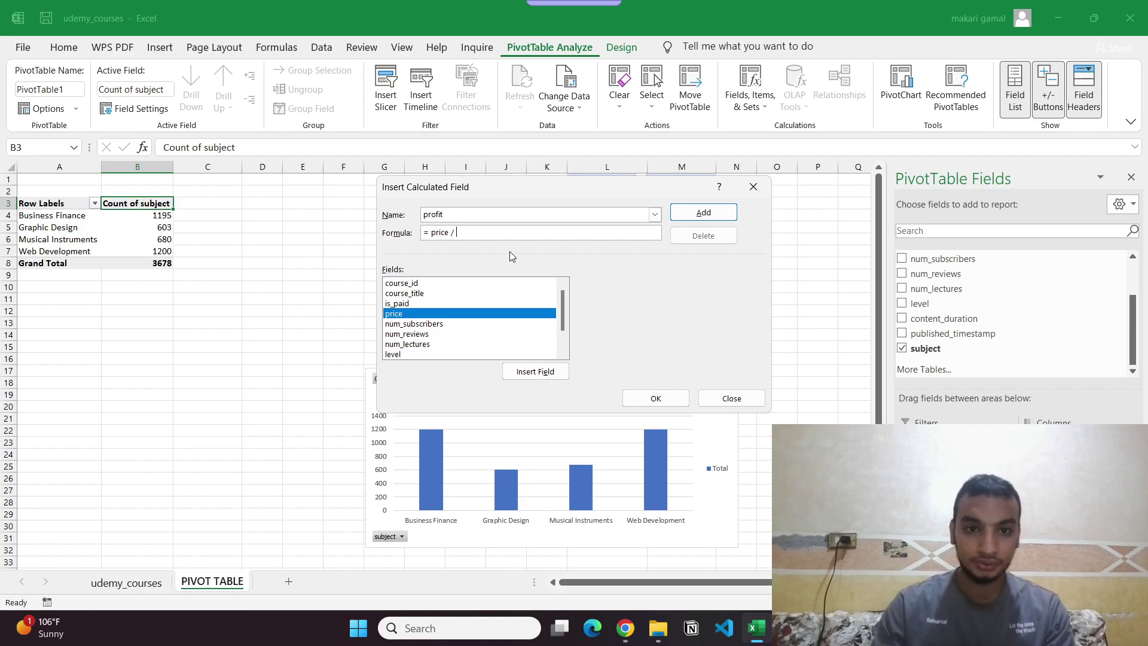
type("0.5")
key("Num_Lock")
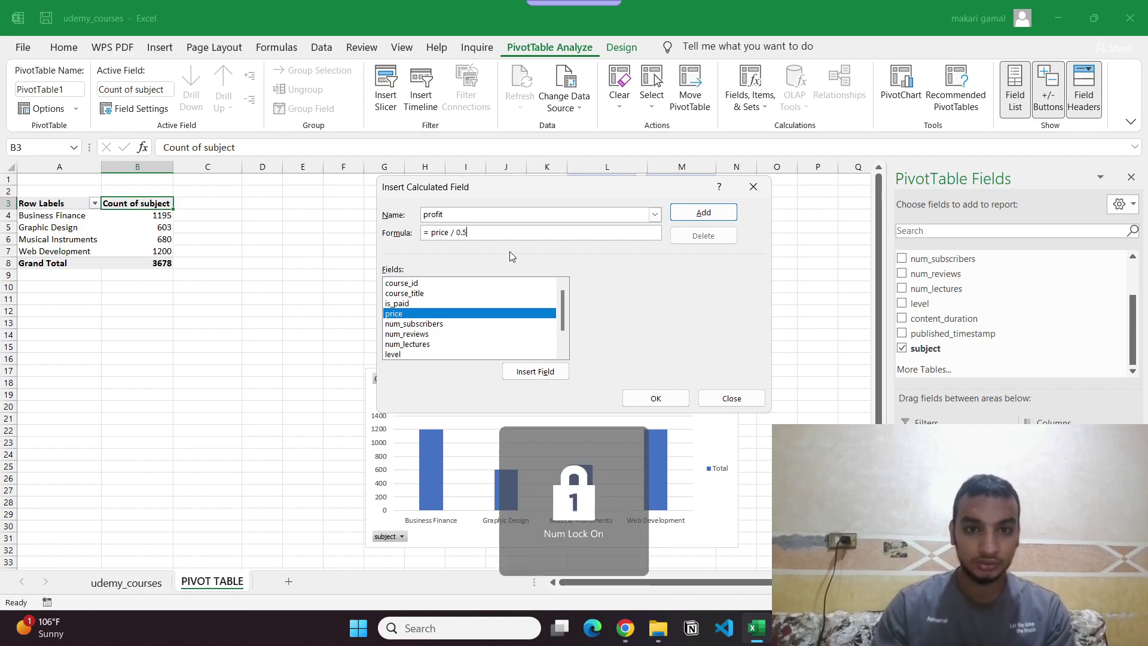
left_click(703, 211)
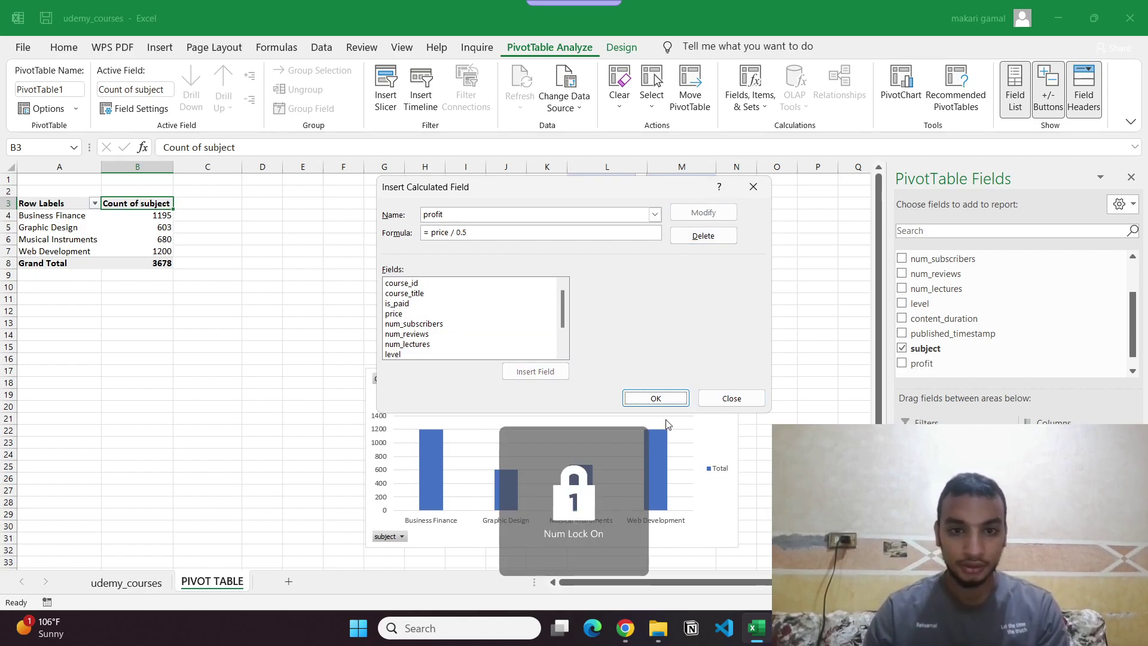
left_click(661, 400)
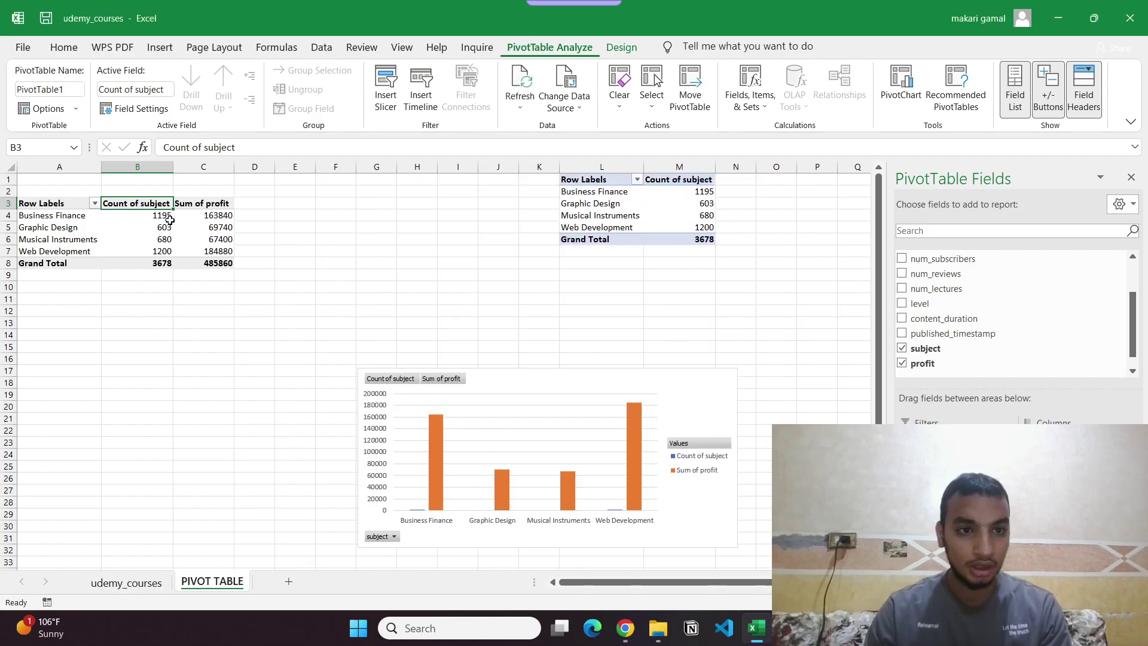
Step: Review the Sum of profit values for each subject in C4:C8
left_click(201, 220)
left_click_drag(201, 222, 221, 261)
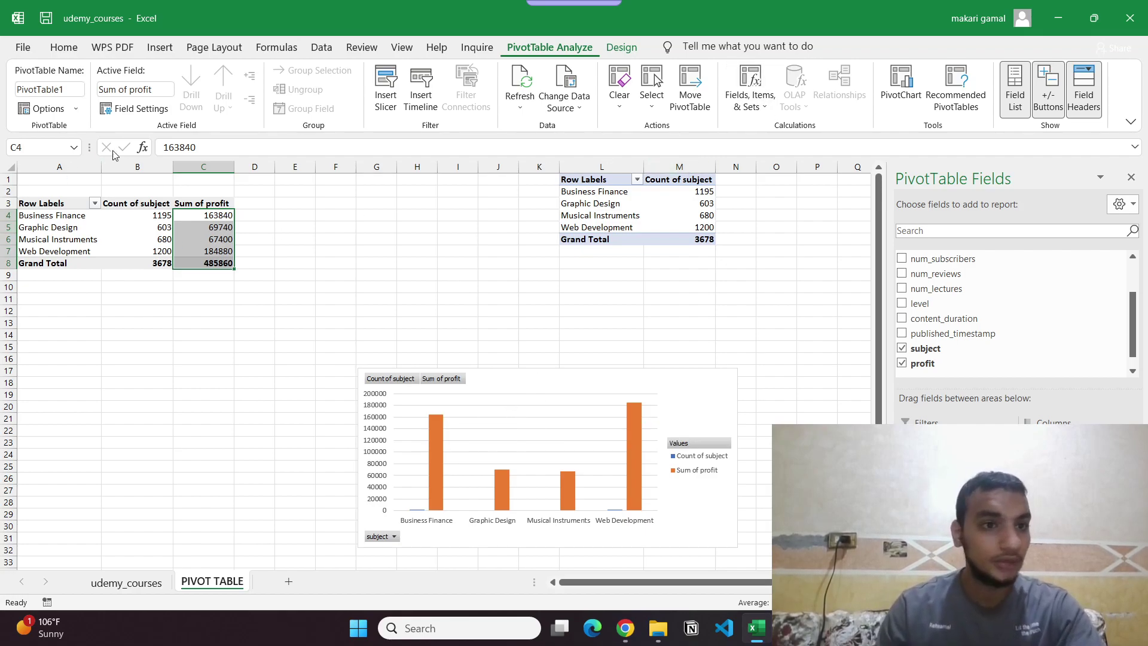
left_click(335, 263)
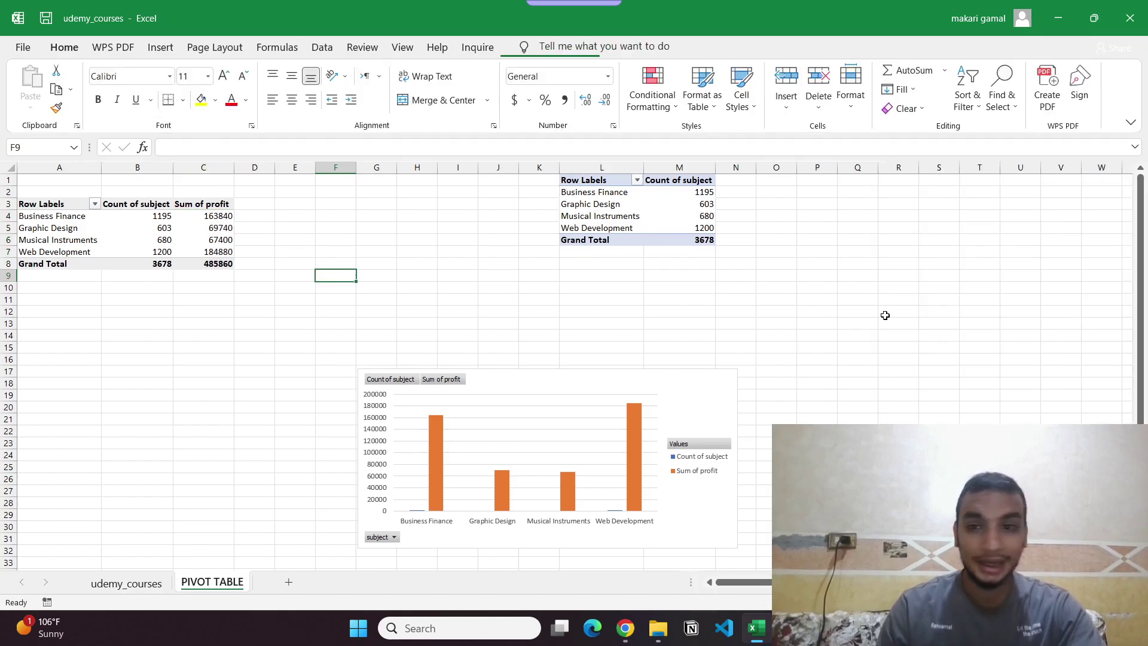
left_click(243, 252)
left_click(192, 228)
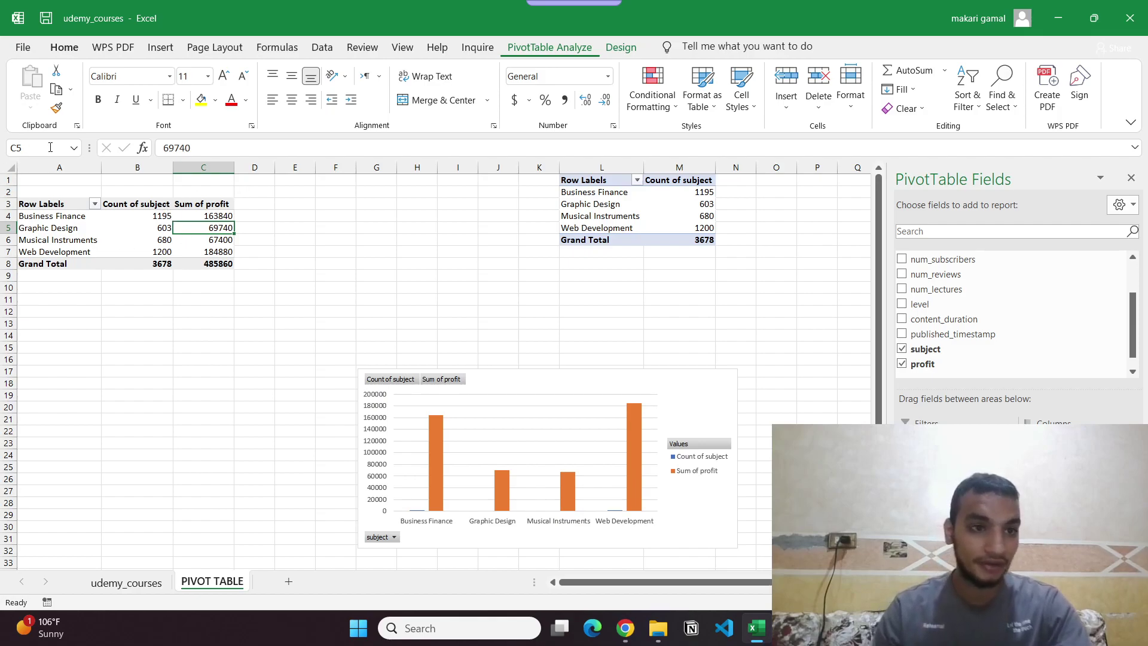
Step: Rename the original PivotTable in A3:C8 as count of subject
left_click(210, 266)
left_click_drag(210, 266, 33, 204)
left_click(34, 203)
left_click_drag(226, 264, 49, 205)
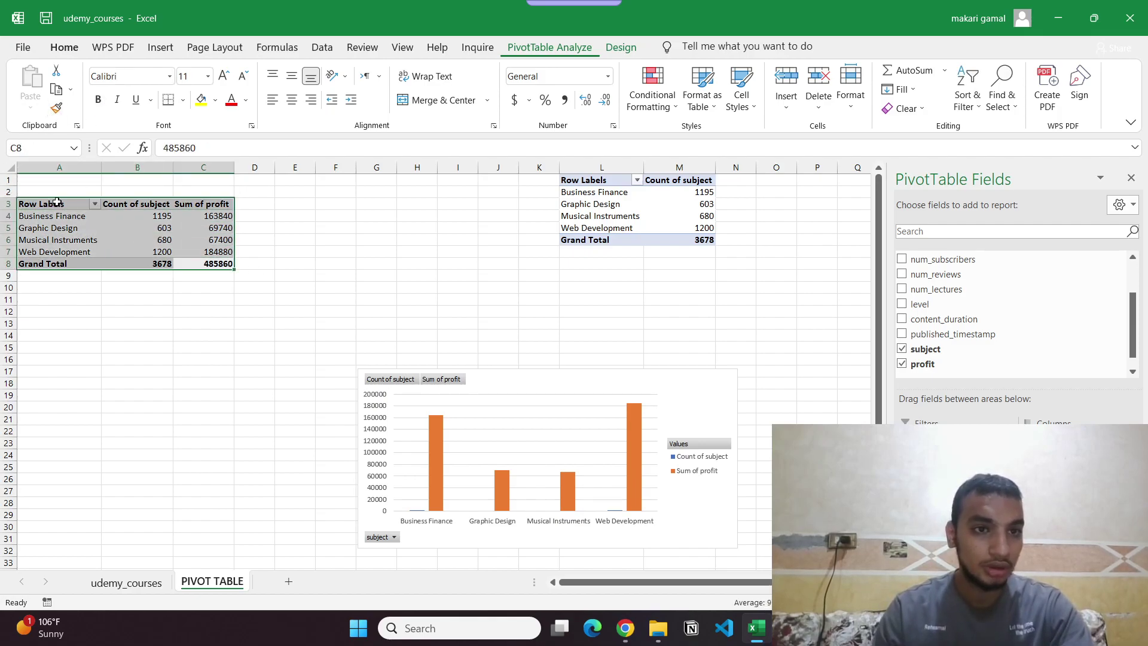
left_click(549, 47)
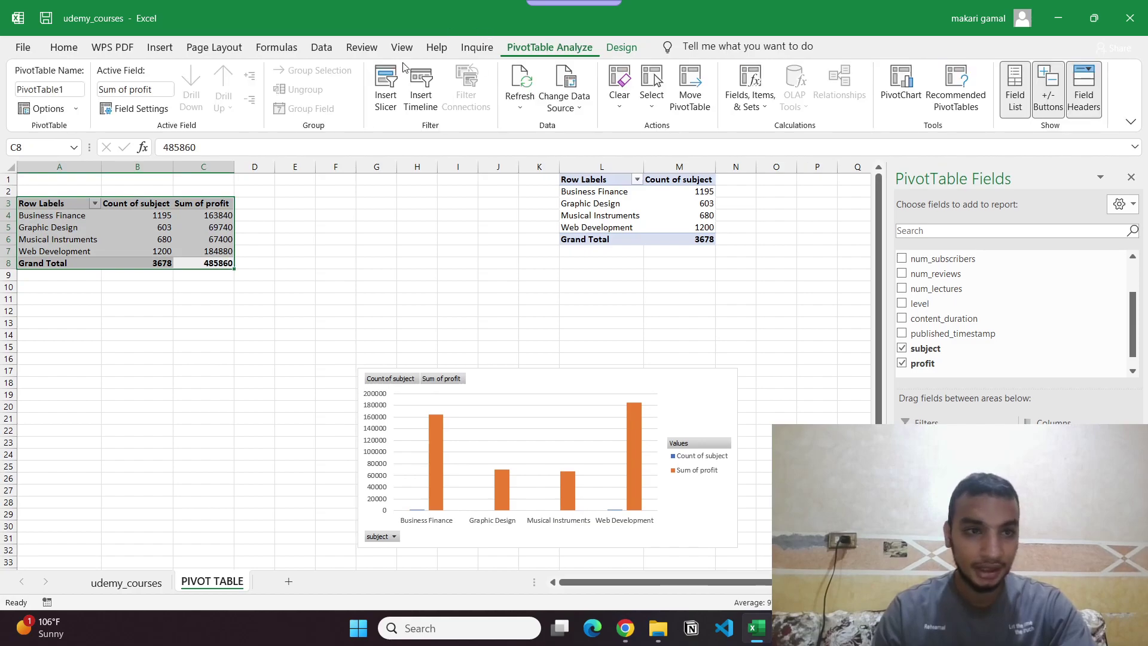
left_click(54, 88)
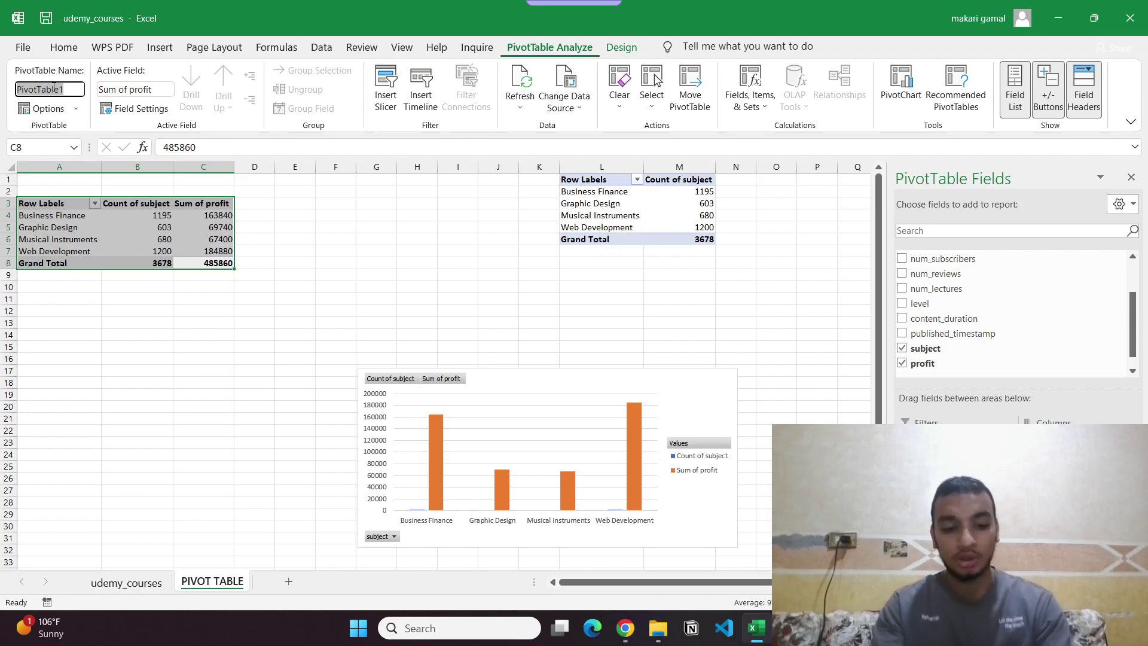
type("grou")
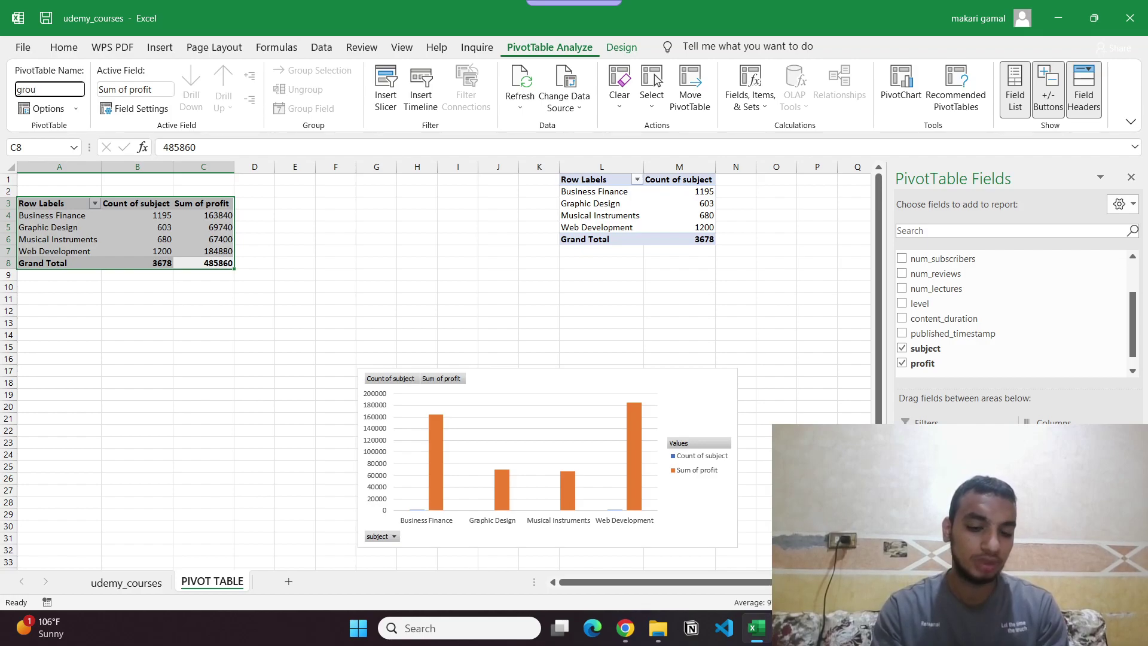
key("ctrl+a")
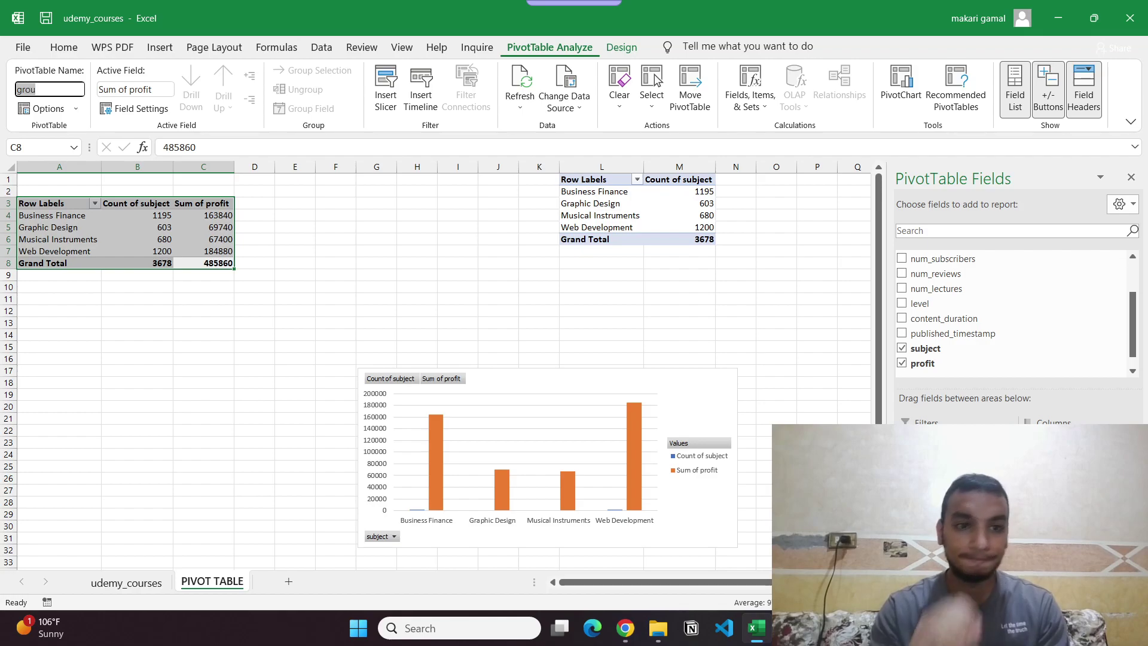
type("count of")
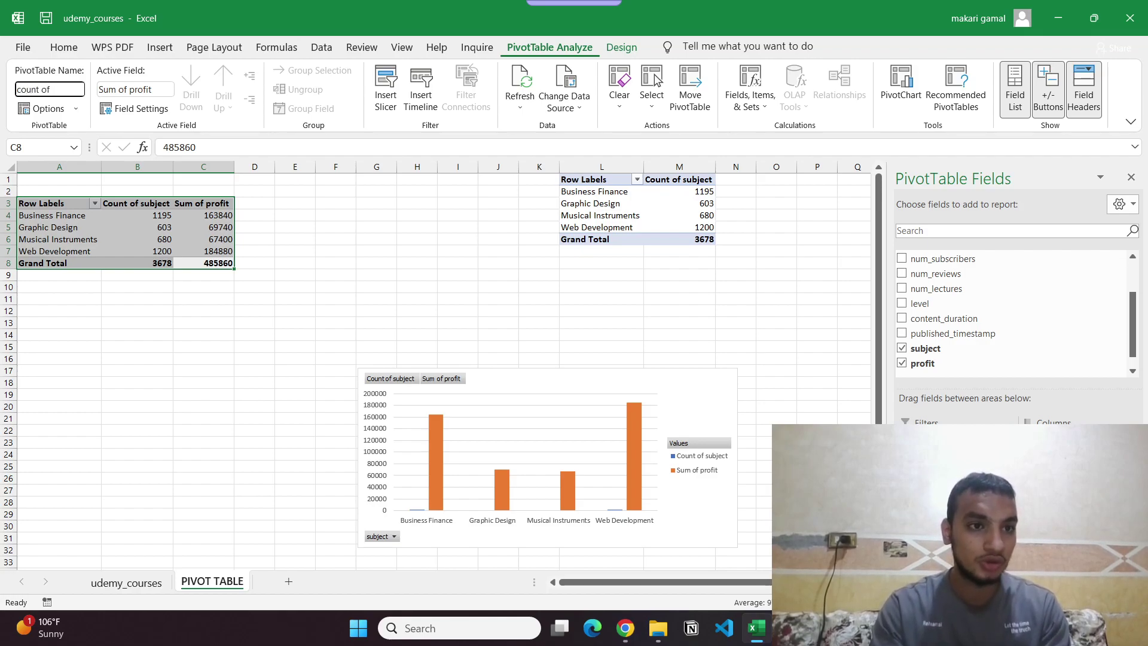
type(" subject")
key("Return")
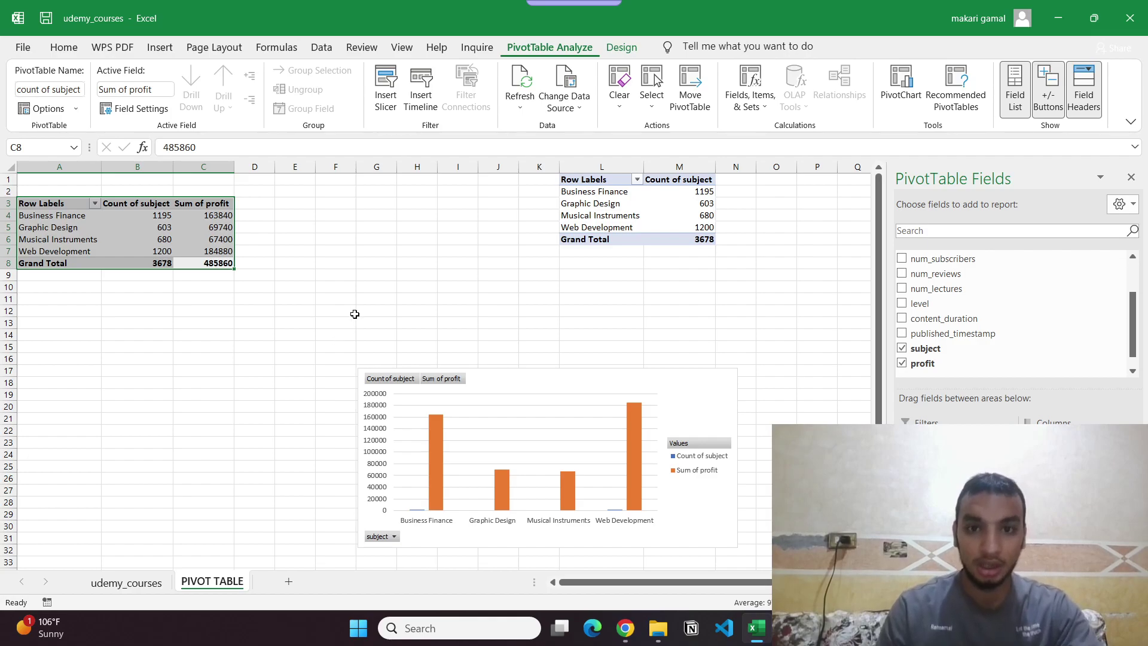
Step: Select cells L2:M6 of the second PivotTable and close the PivotTable Fields pane
left_click_drag(703, 239, 604, 191)
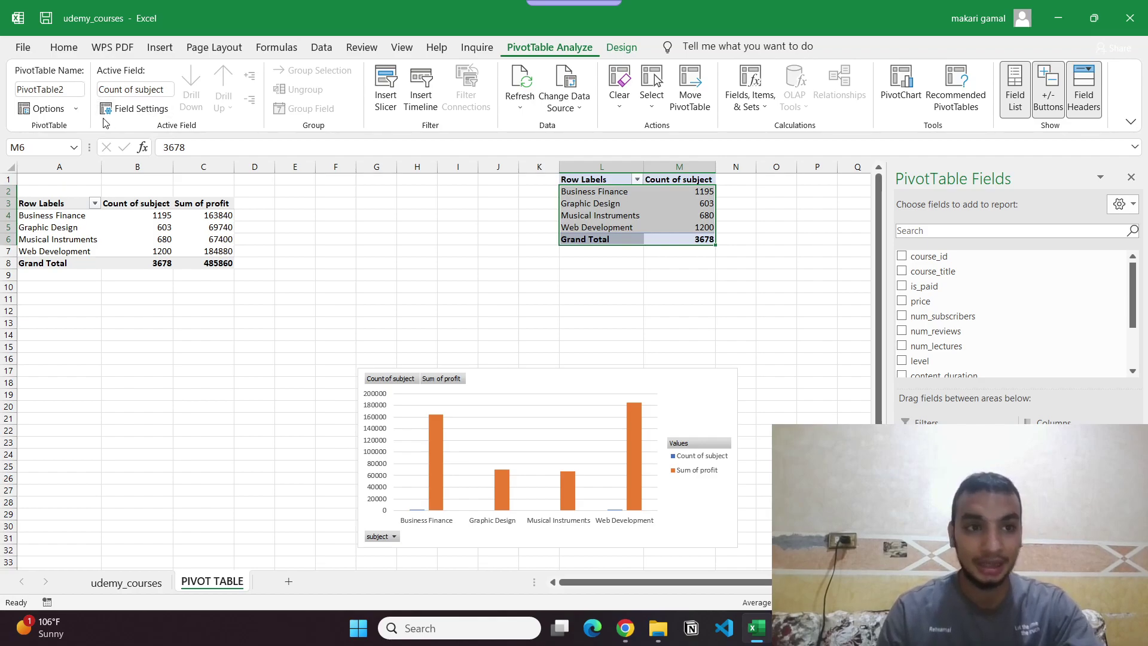
left_click(416, 48)
left_click(503, 49)
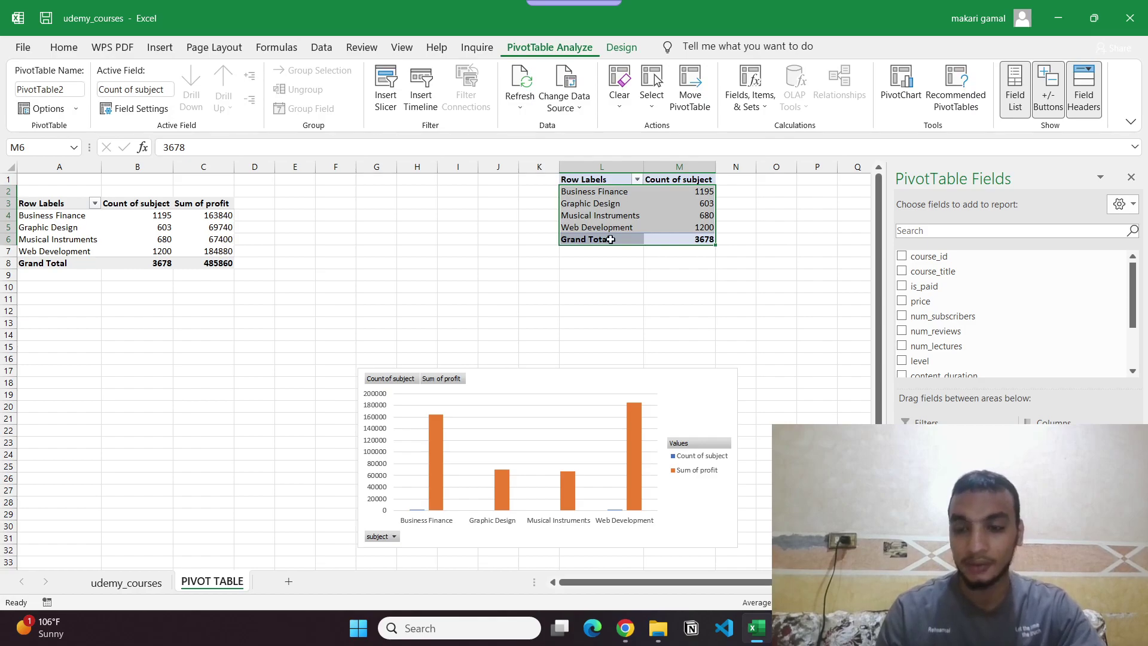
scroll(685, 321, "down", 2)
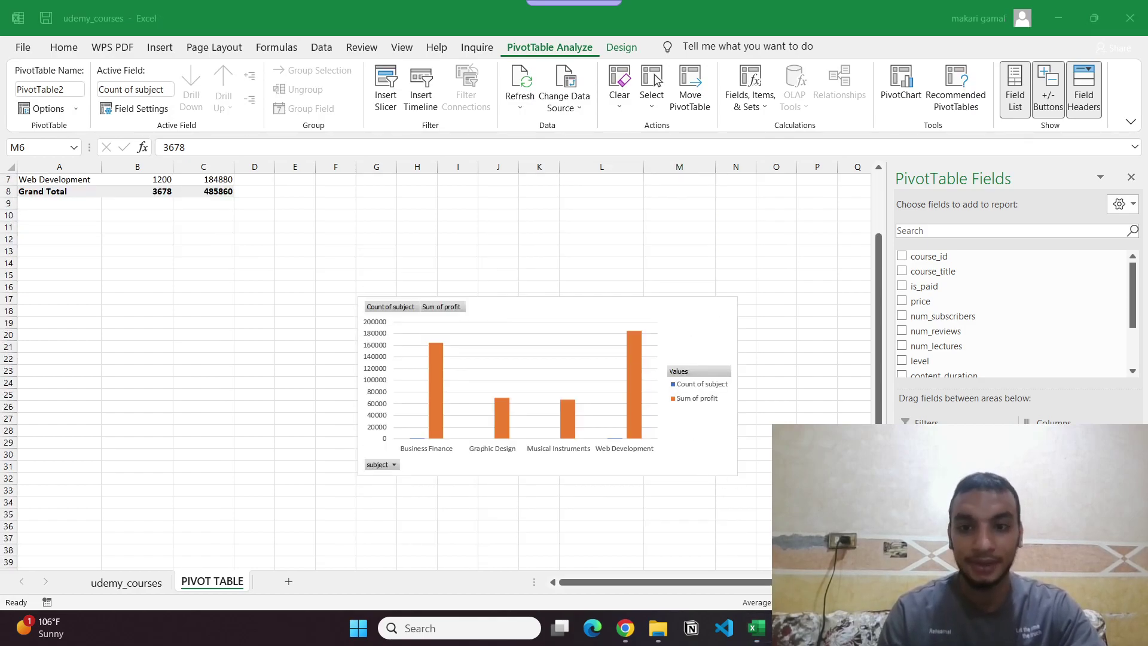
scroll(646, 487, "up", 2)
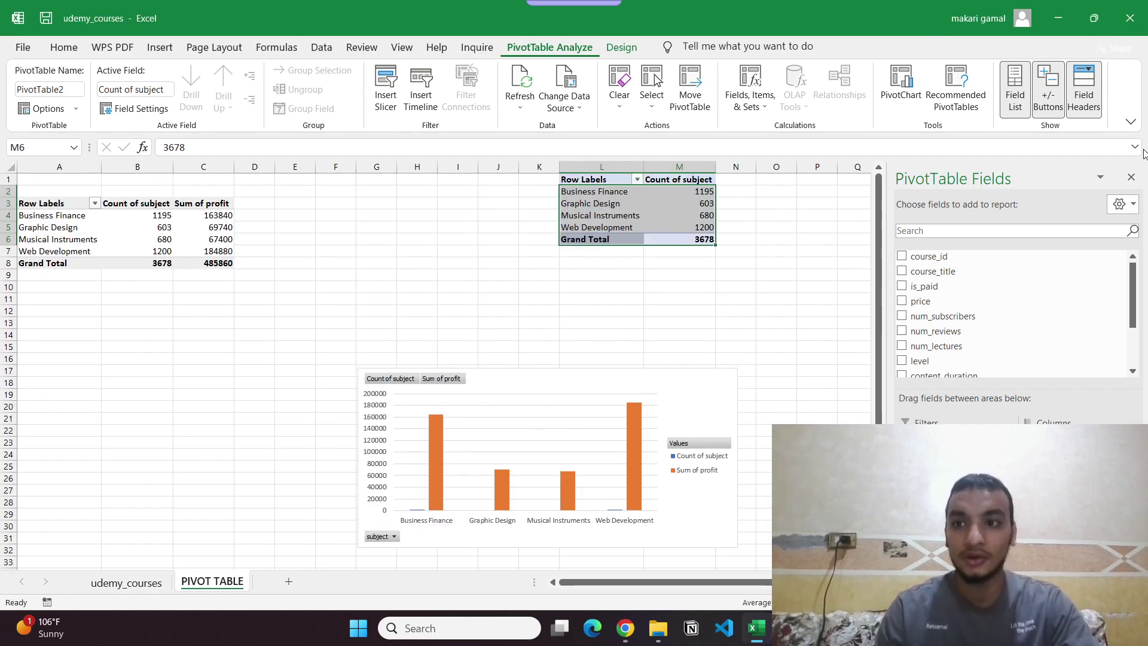
left_click(1132, 176)
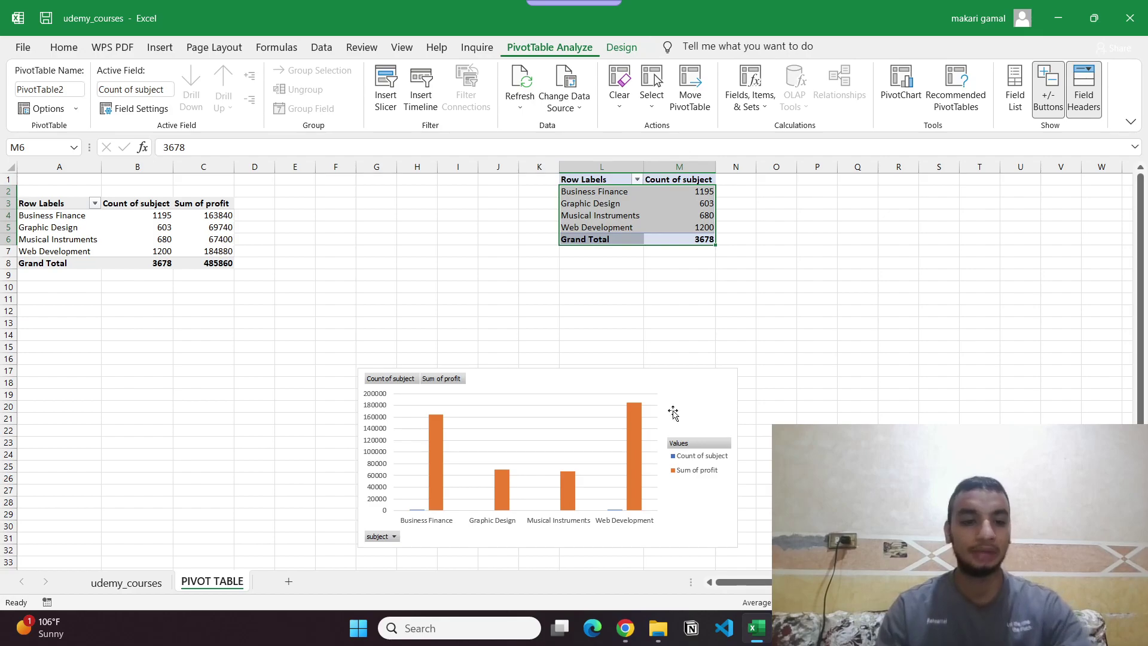
Step: Look over the source course table on the udemy_courses sheet and return to an empty cell on the PIVOT TABLE sheet
left_click(126, 583)
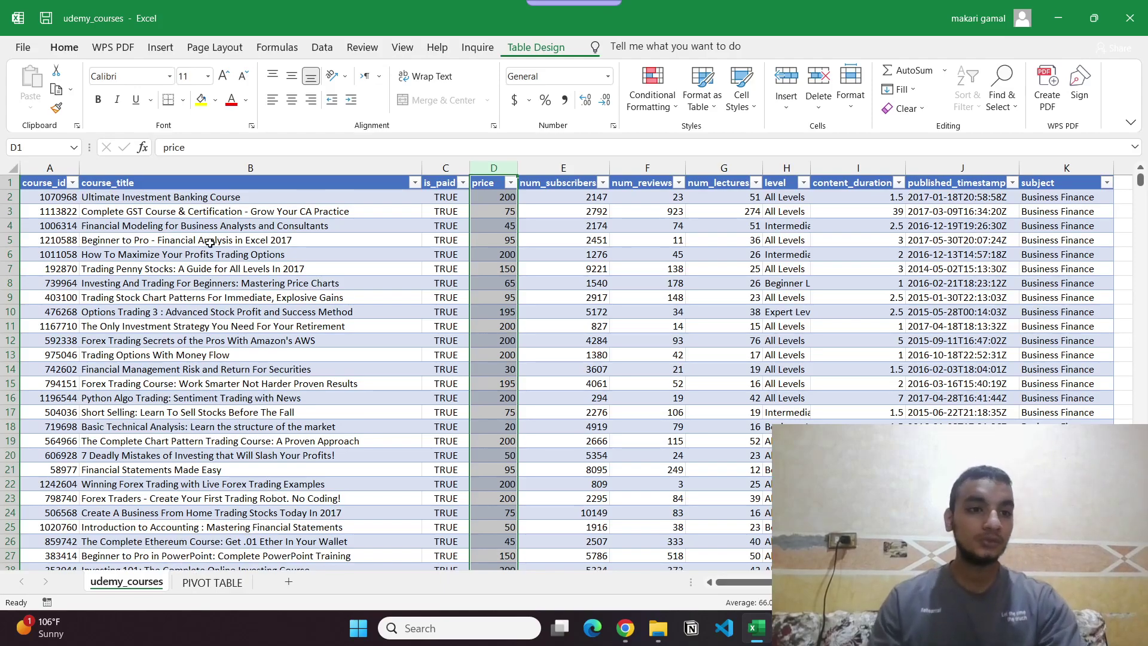
left_click_drag(1056, 197, 250, 401)
left_click(251, 411)
left_click(212, 581)
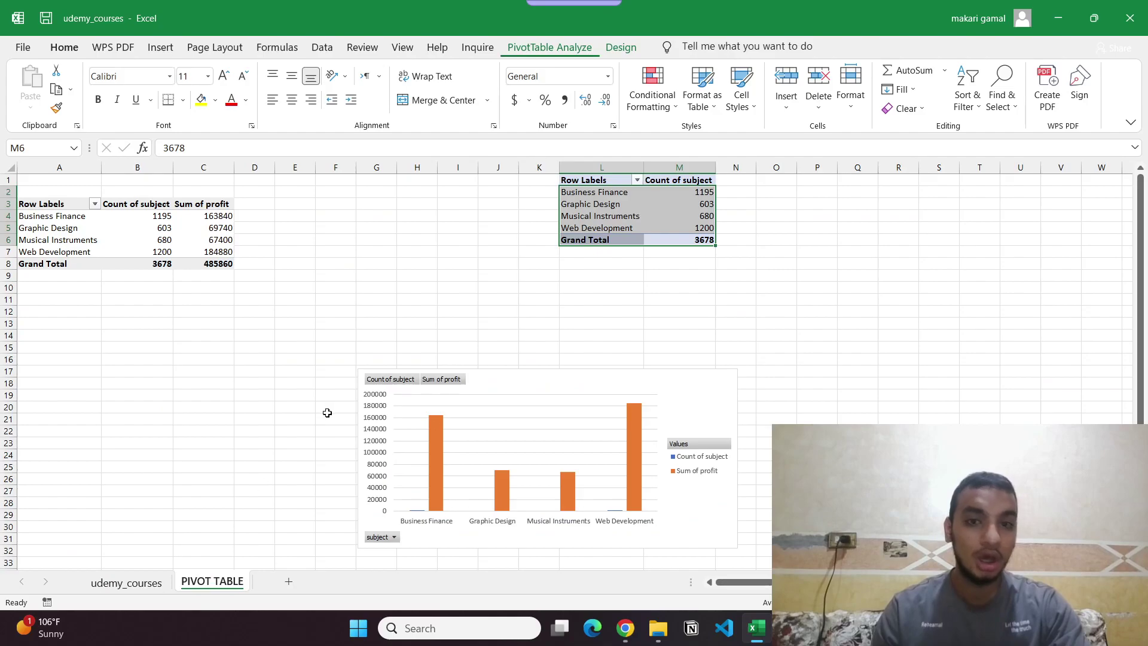
left_click(387, 240)
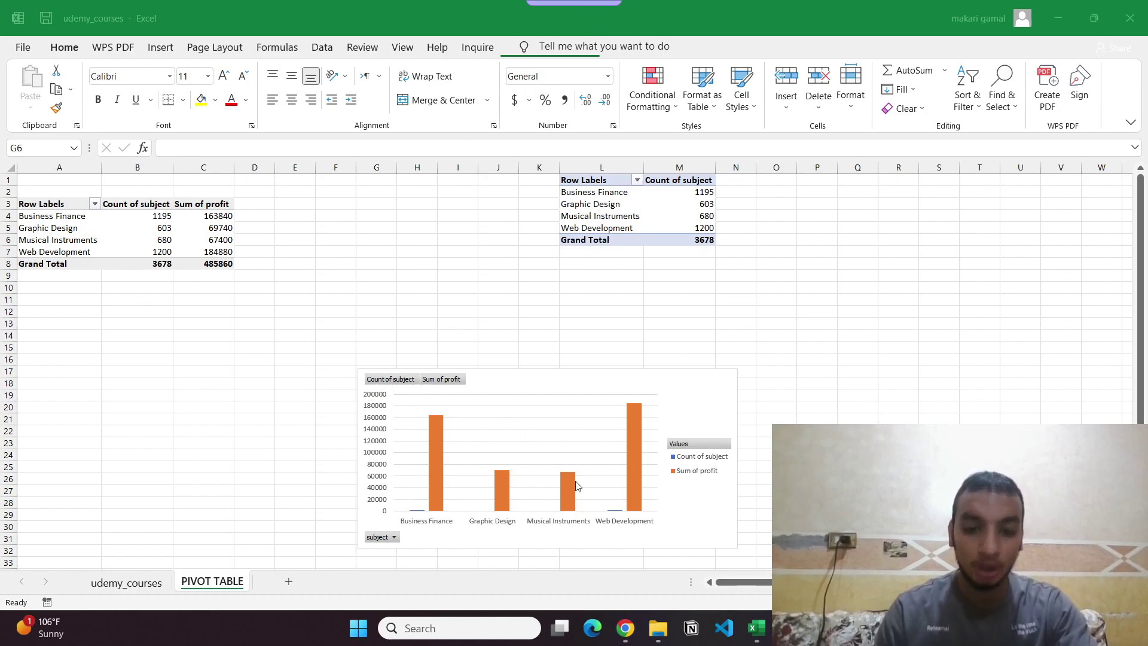
Step: Switch to Chrome to view the drug reviews dashboard in the LinkedIn post, and return to the Excel workbook
left_click(625, 628)
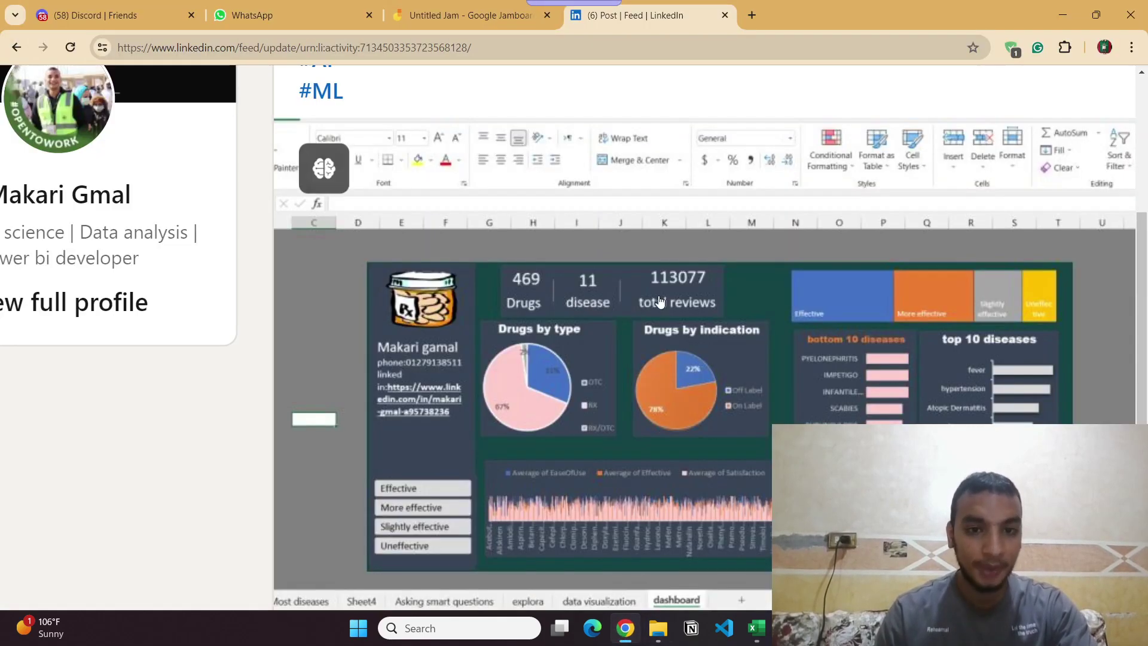
left_click(1062, 9)
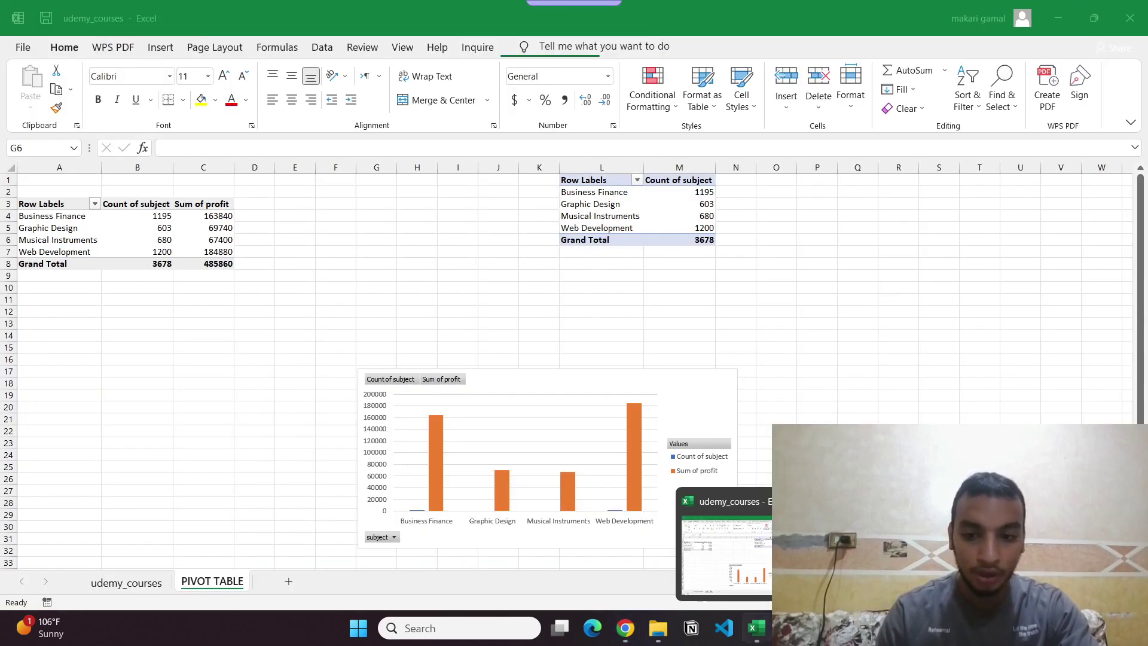
left_click(756, 628)
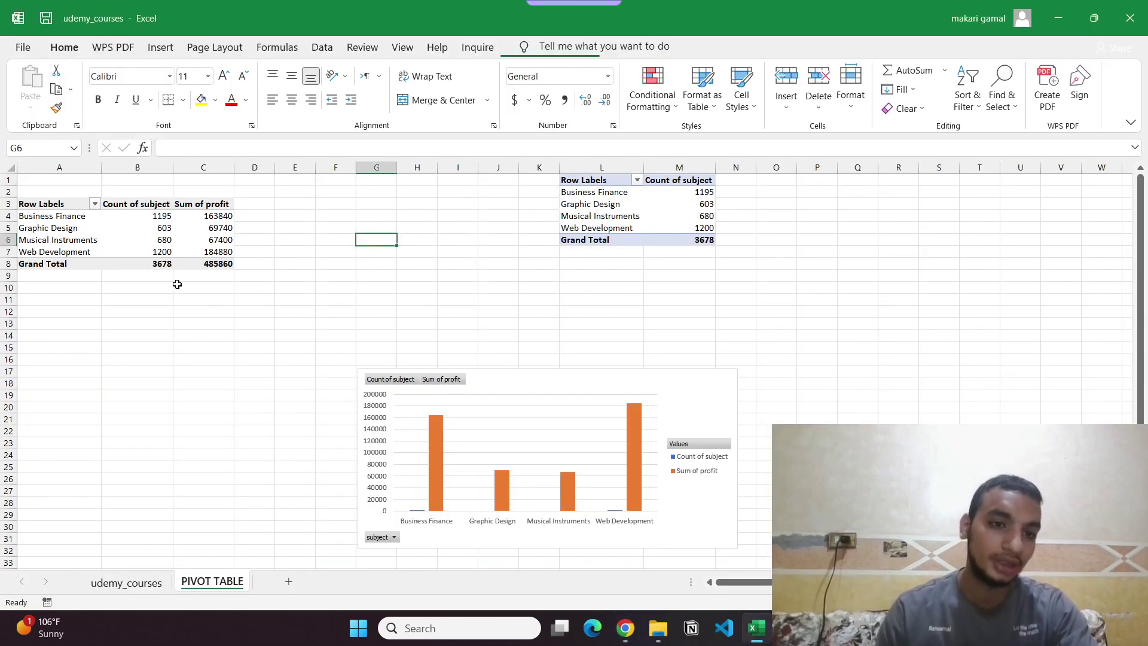
Step: Compare the headers and subject rows of both PivotTables with the source table on the udemy_courses sheet
left_click(78, 240)
left_click(49, 206)
left_click(594, 204)
left_click(605, 180)
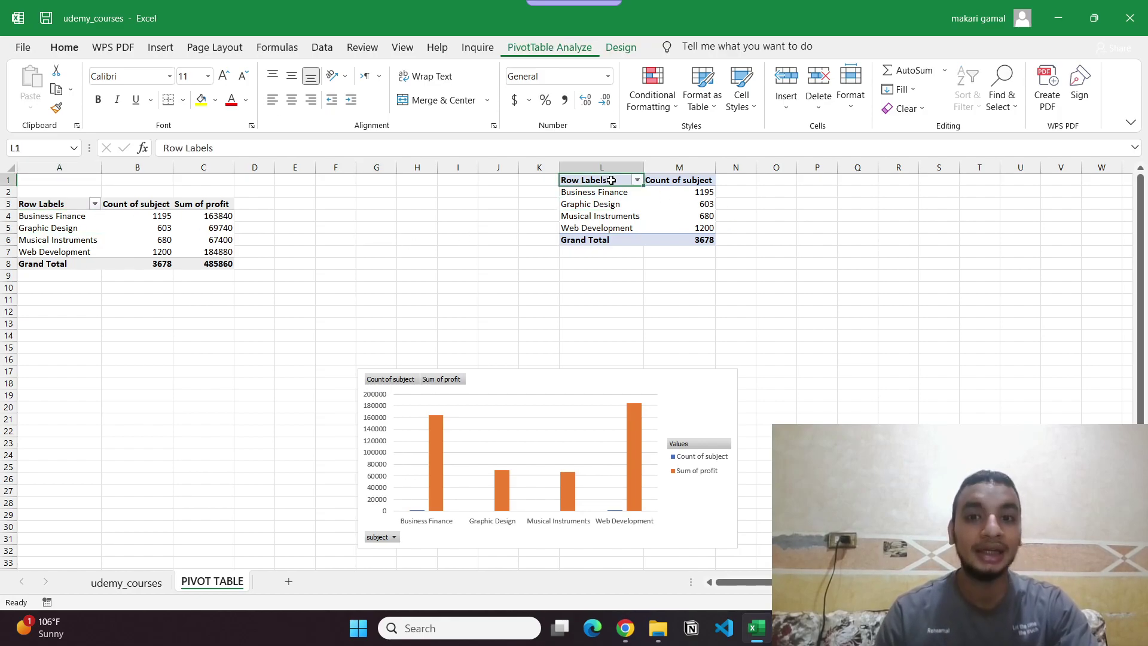
left_click(694, 183)
left_click(157, 585)
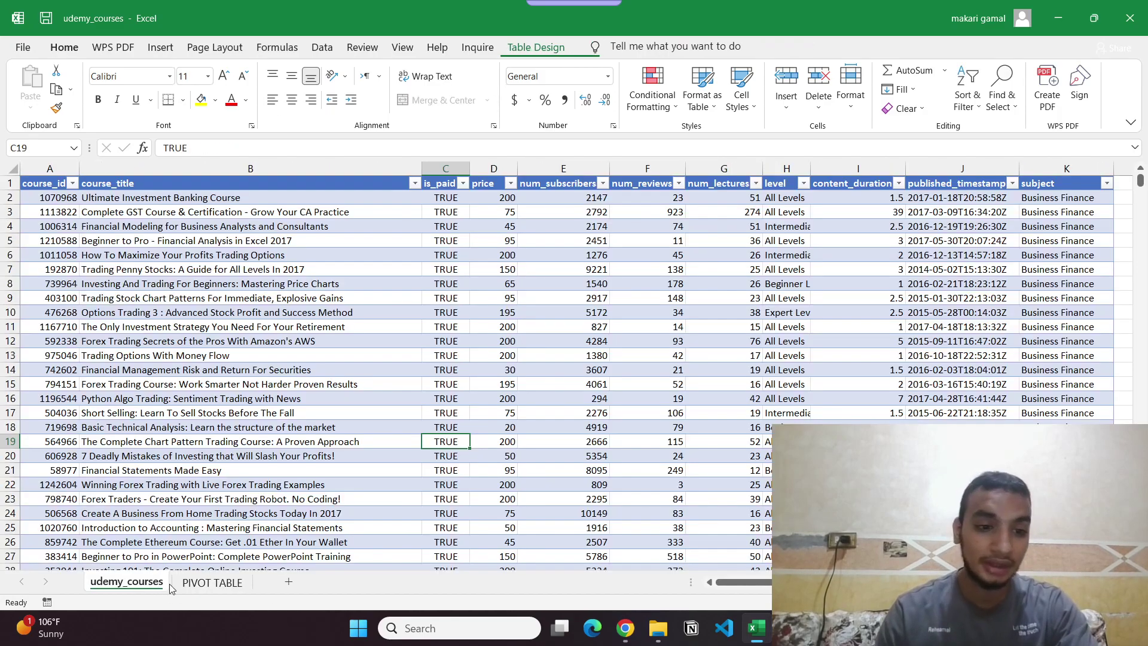
left_click(212, 582)
left_click(735, 190)
left_click(677, 178)
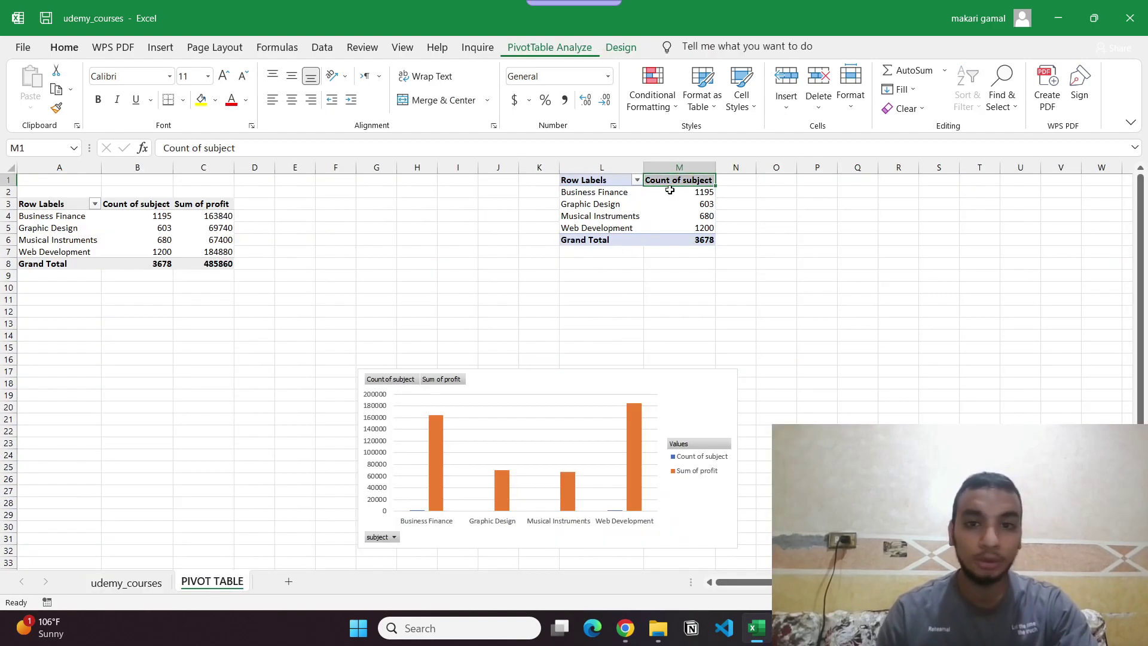
Step: Review the PivotChart, both PivotTables and the udemy_courses data once more, ending on the PIVOT TABLE sheet
mouse_move(152, 233)
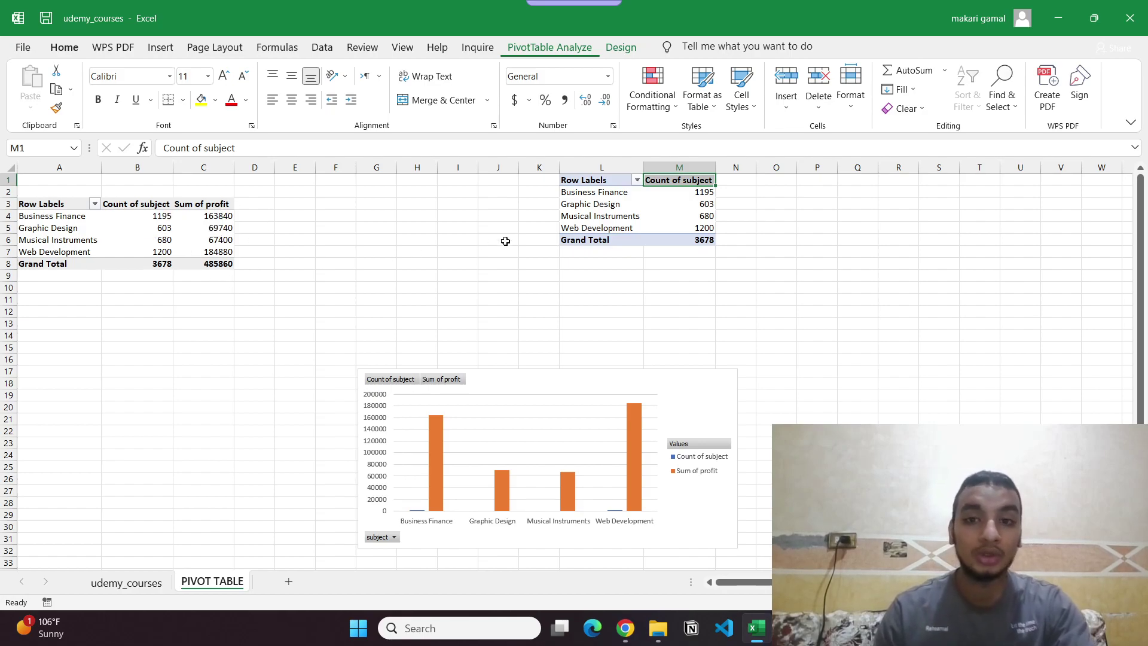
left_click(619, 433)
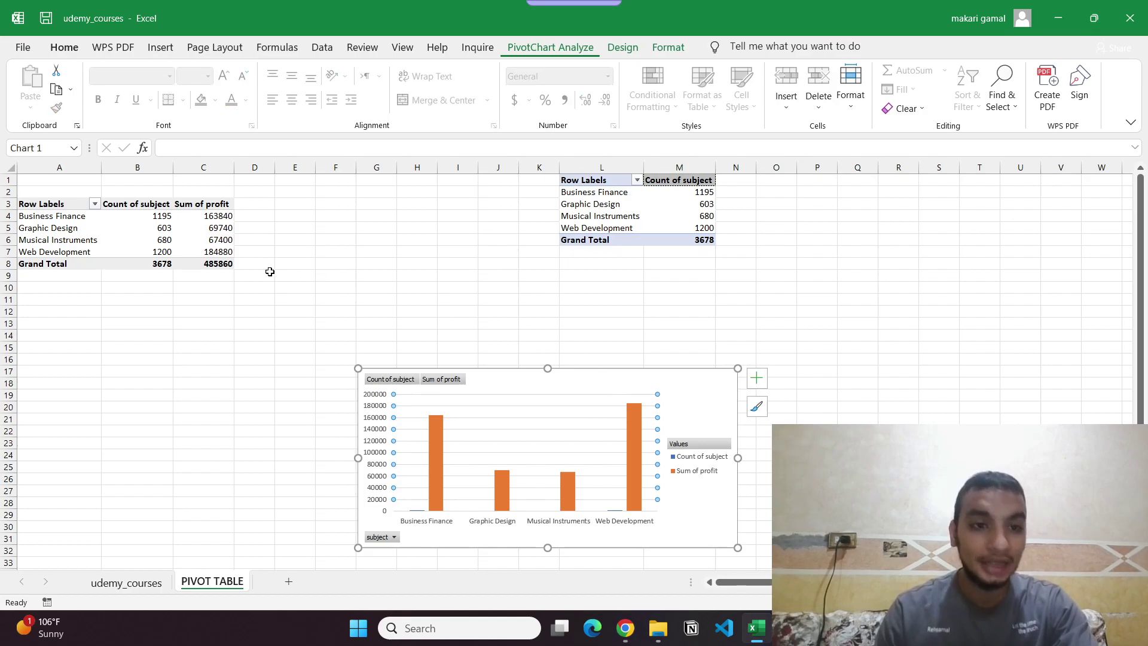
left_click(227, 263)
left_click(65, 199)
left_click(60, 204)
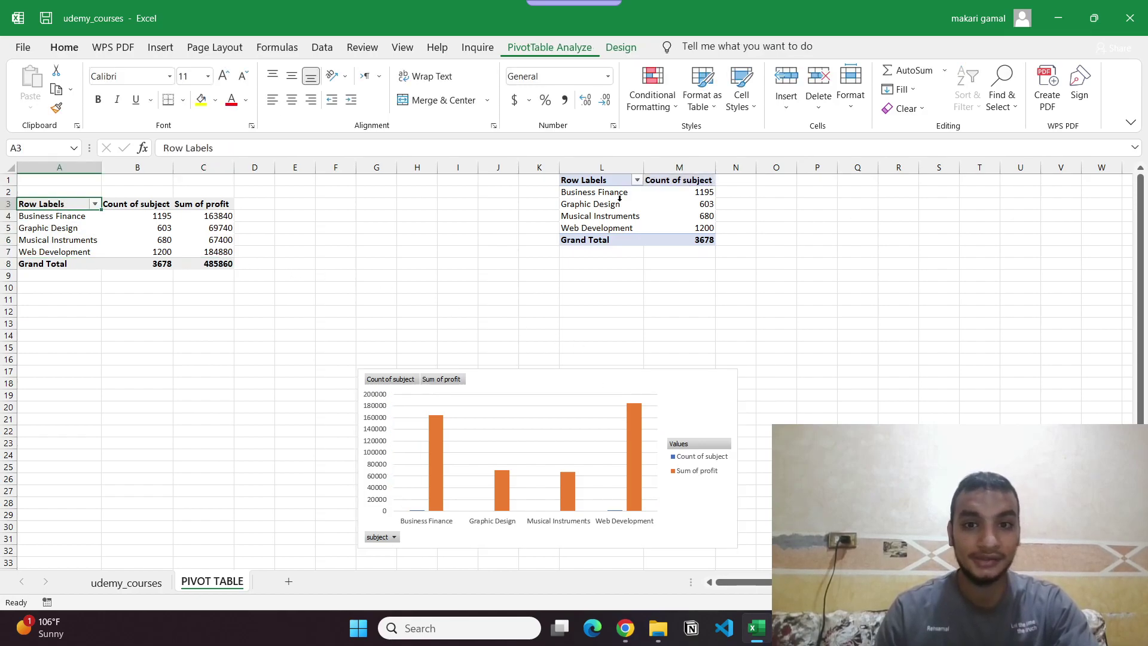
left_click(620, 198)
left_click(177, 304)
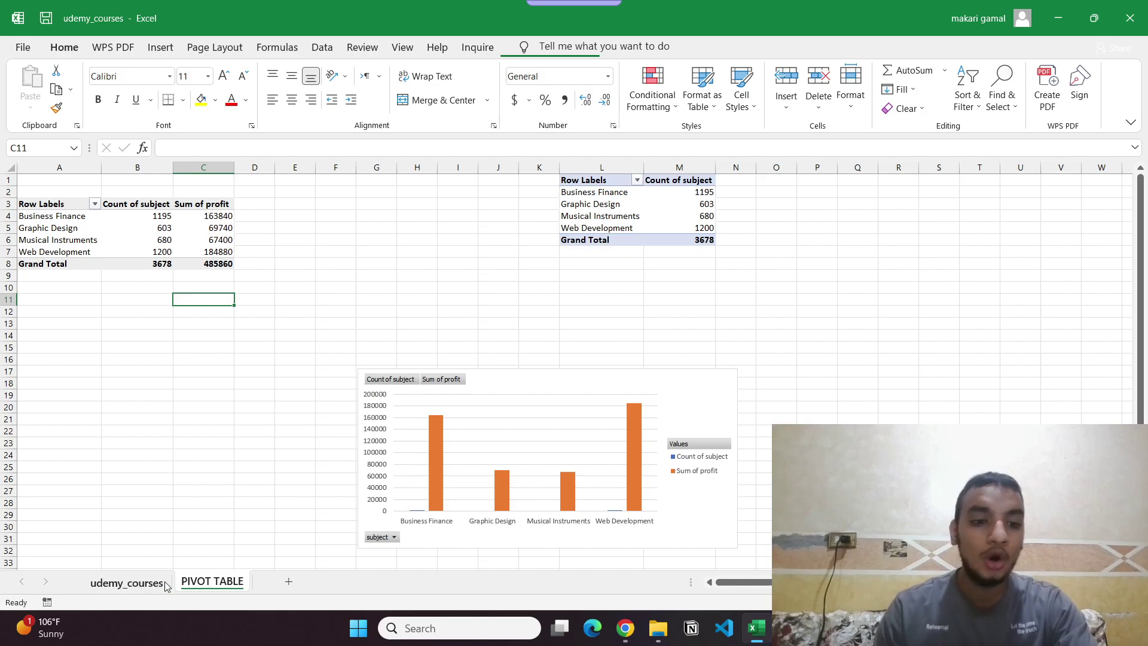
left_click(126, 582)
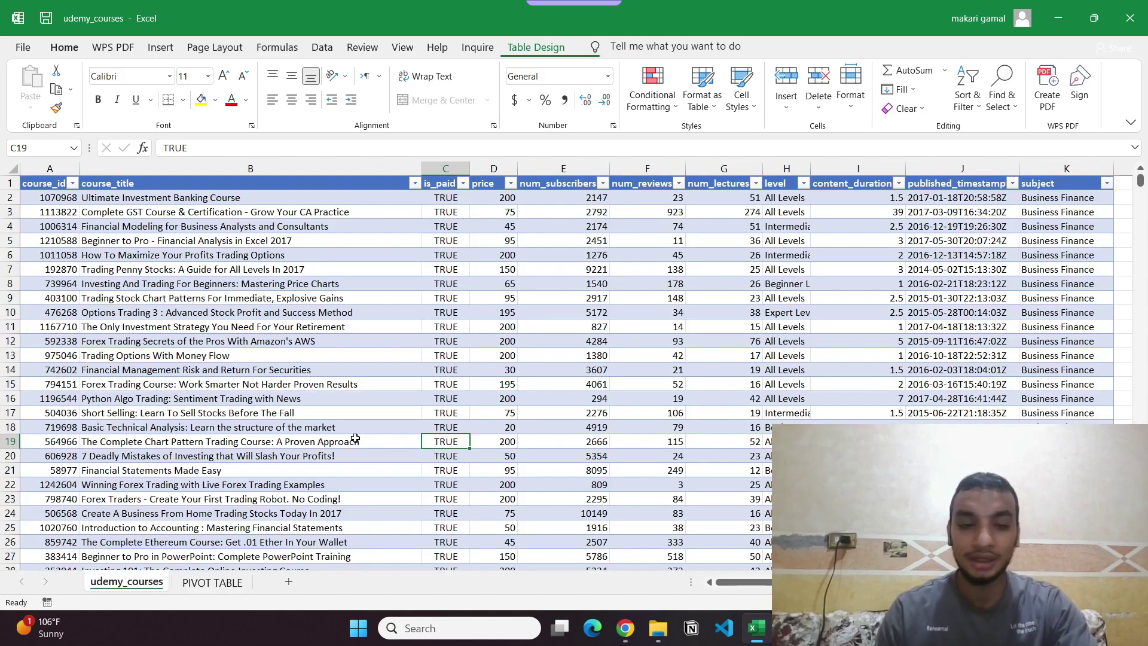
left_click(222, 581)
left_click(772, 353)
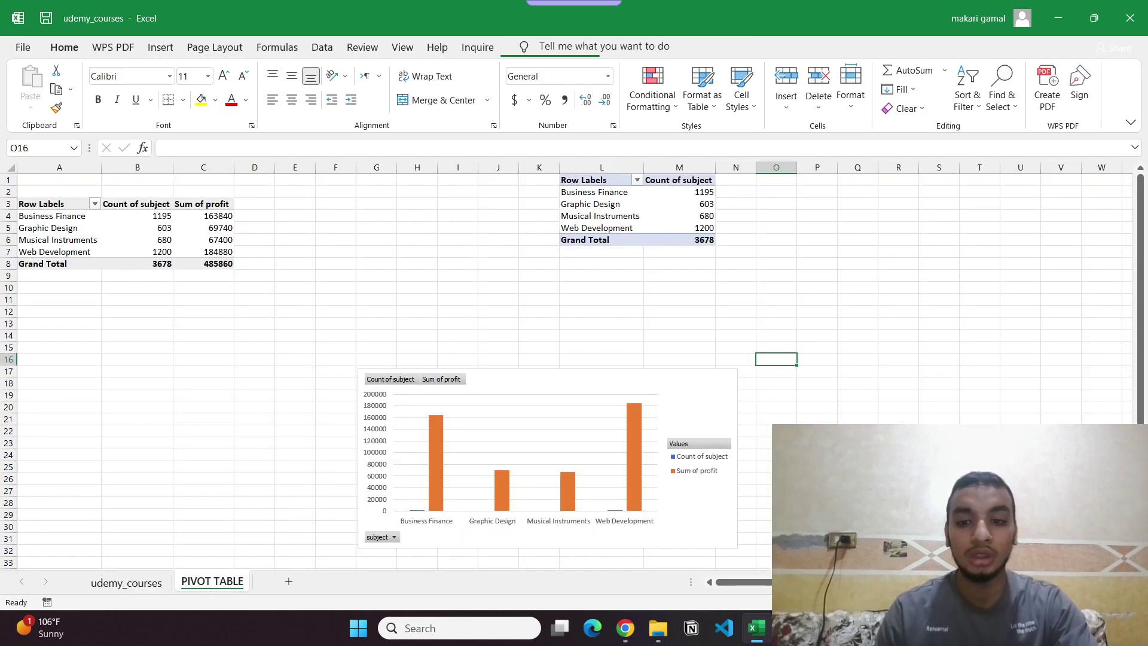